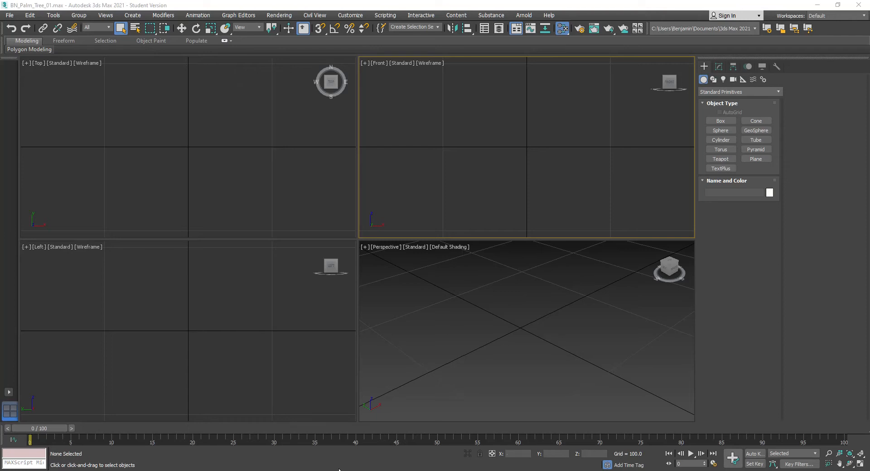
Switch to Photoshop, examine the Palm_Tree_O.png and Plam_Tree_BC.png textures, and return to 3ds Max.
key("alt+Tab")
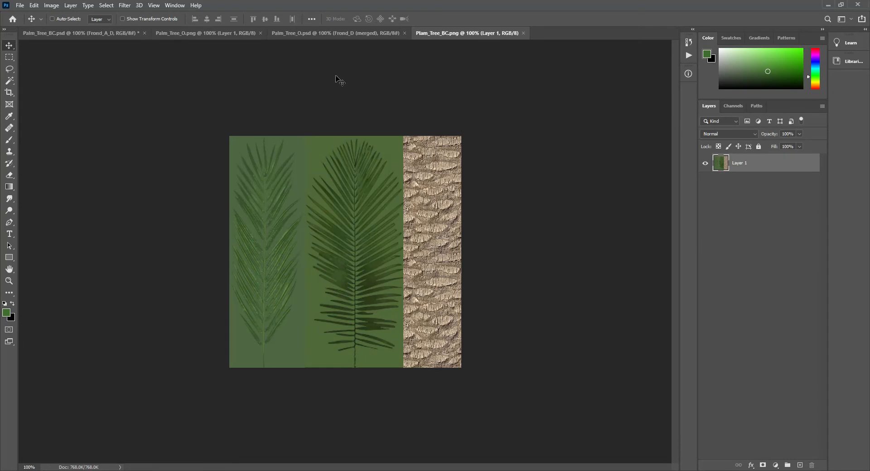
left_click(167, 33)
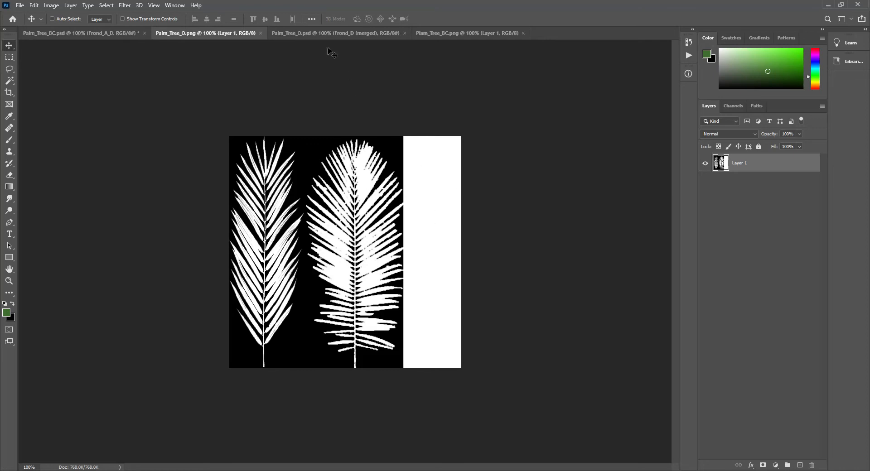
left_click(451, 31)
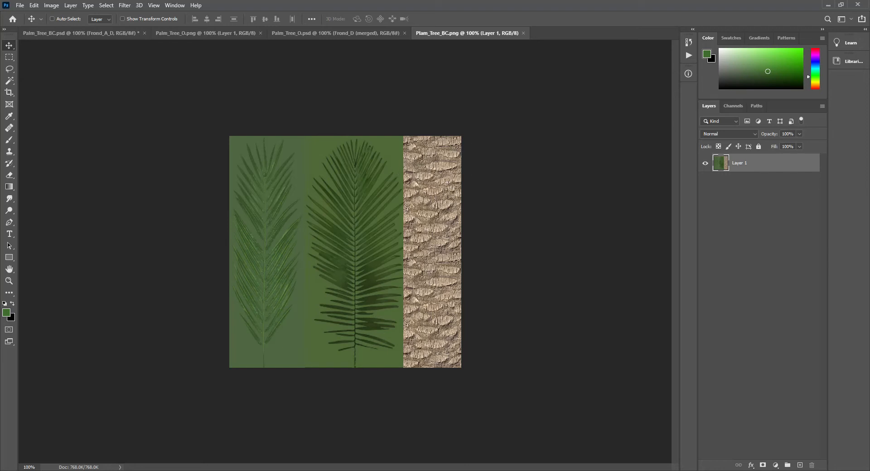
mouse_move(366, 470)
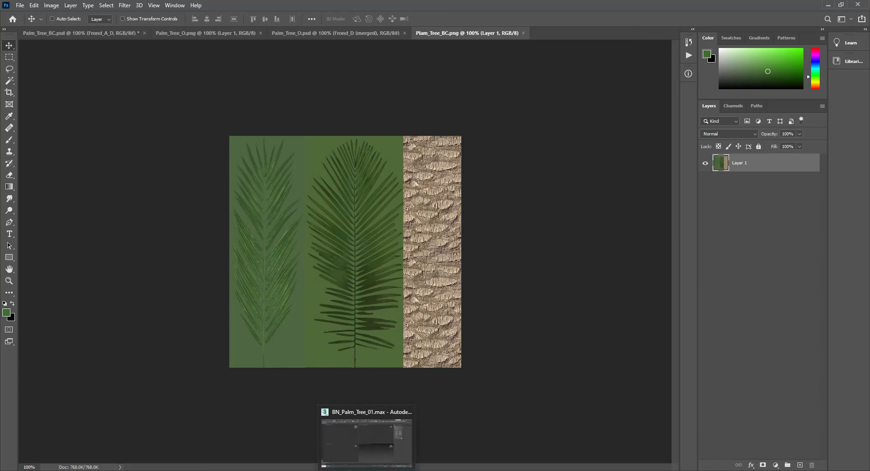
left_click(366, 442)
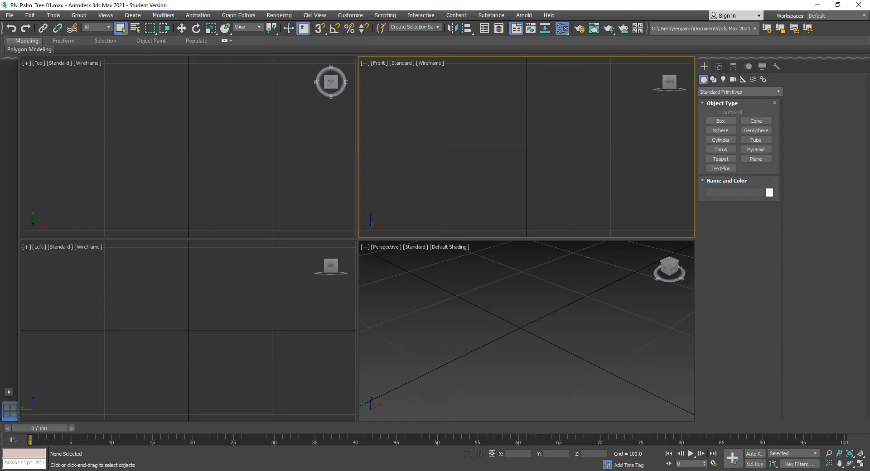
Create a Multi/Sub-Object material and wire two Standard (Legacy) materials into its slots 1 and 2 in the Slate Material Editor.
key("m")
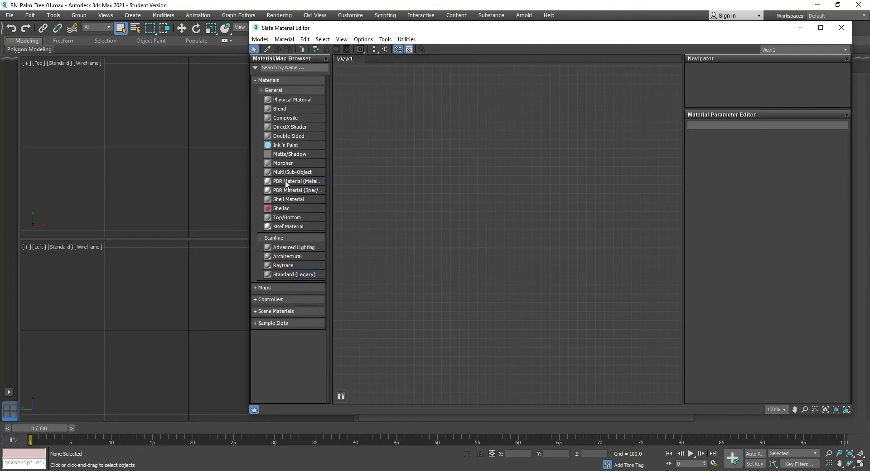
left_click_drag(293, 172, 555, 148)
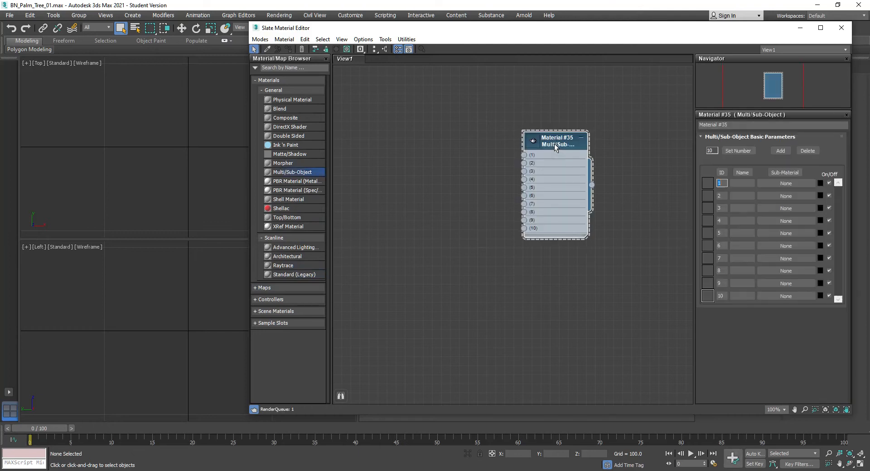
left_click_drag(296, 274, 438, 199)
double_click(458, 123)
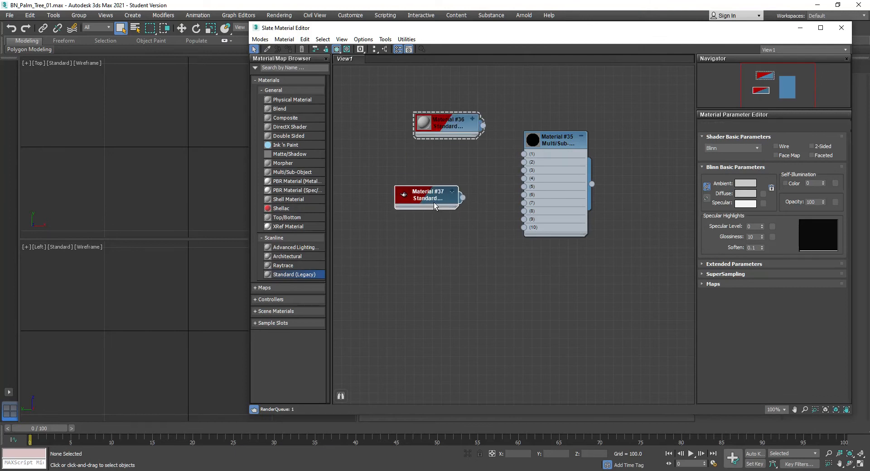
left_click_drag(484, 125, 465, 198)
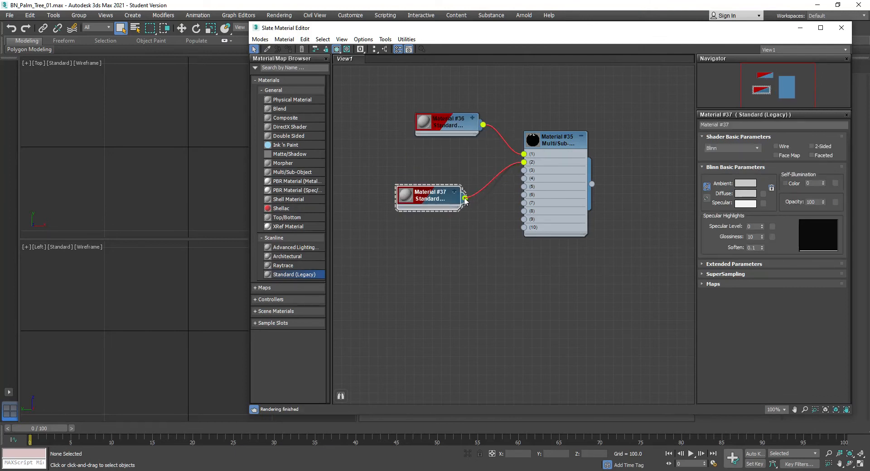
Reduce the Multi/Sub-Object material to 2 sub-materials.
double_click(560, 147)
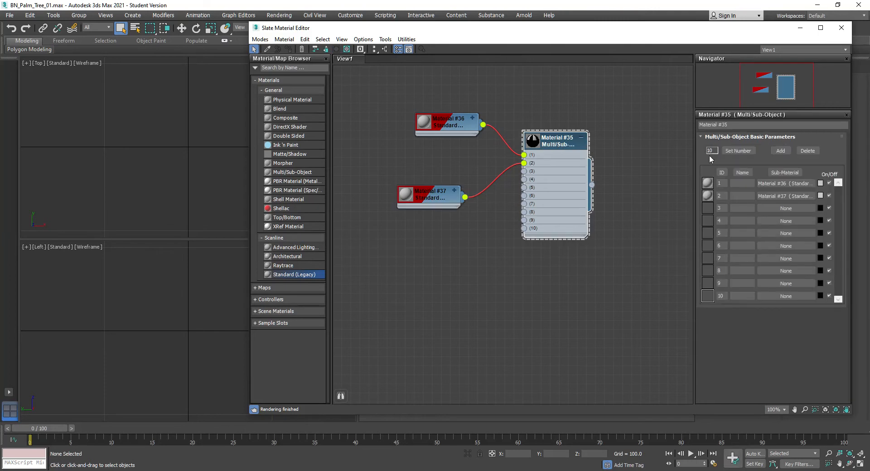
left_click(735, 150)
type("2")
left_click(586, 219)
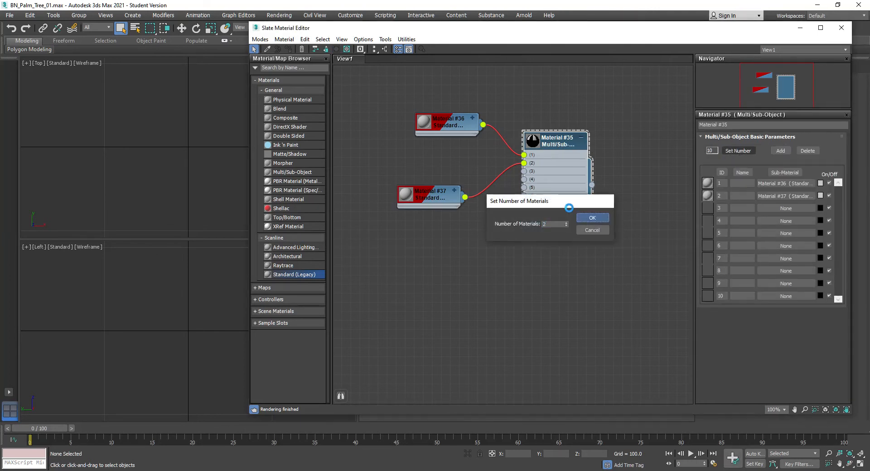
Name the first sub-material A_Bark and the second one B_Fronds.
double_click(465, 121)
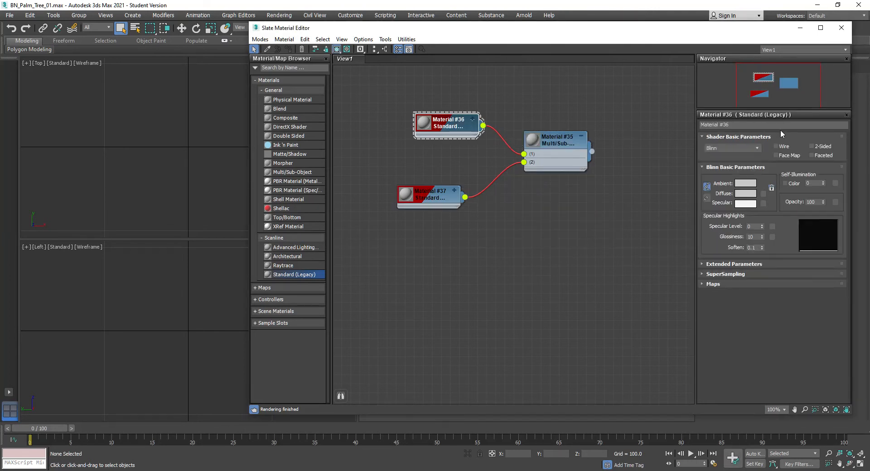
left_click(731, 124)
type("A_Bark")
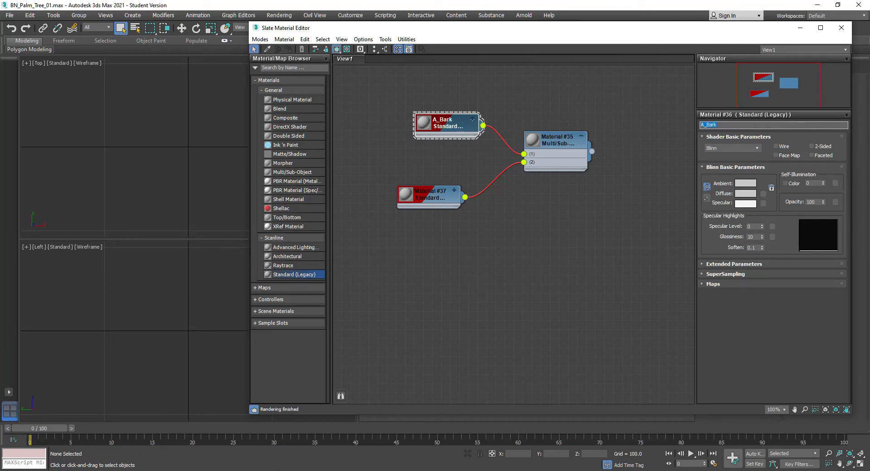
double_click(426, 196)
left_click(730, 125)
type("B_Fro")
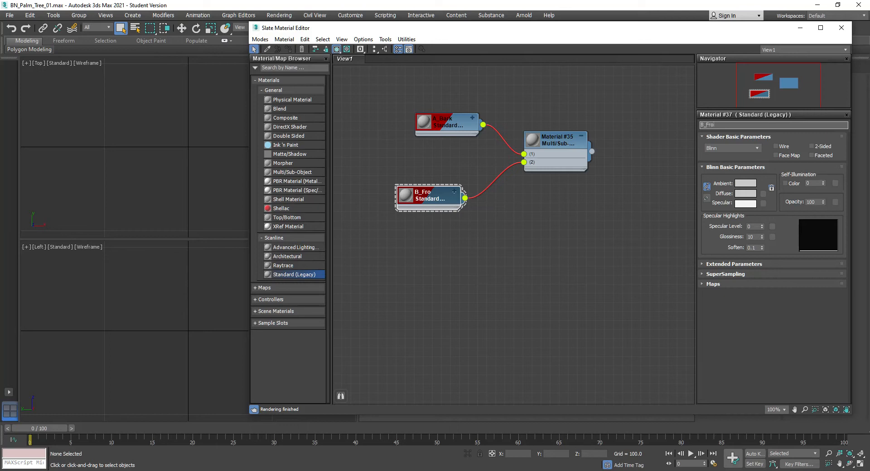
left_click(598, 234)
Lay out the child nodes of the Multi/Sub-Object material.
right_click(555, 140)
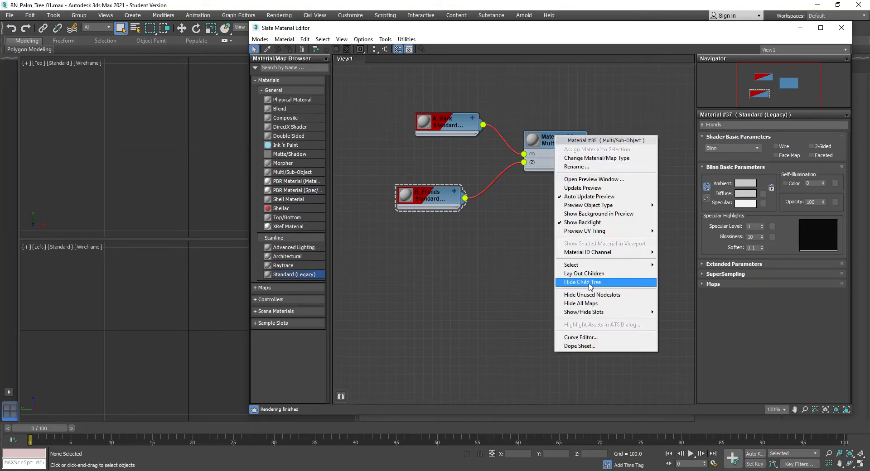
left_click(585, 275)
middle_click_drag(530, 236, 574, 241)
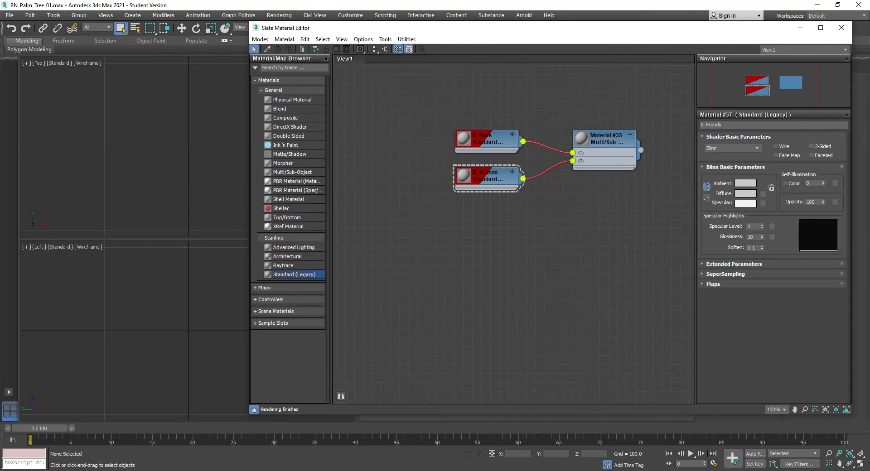
Add both palm bitmaps, wiring Plam_Tree_BC.png to both materials' diffuse and Palm_Tree_O.png to B_Fronds' opacity, and tidy the node layout.
left_click_drag(540, 299, 380, 260)
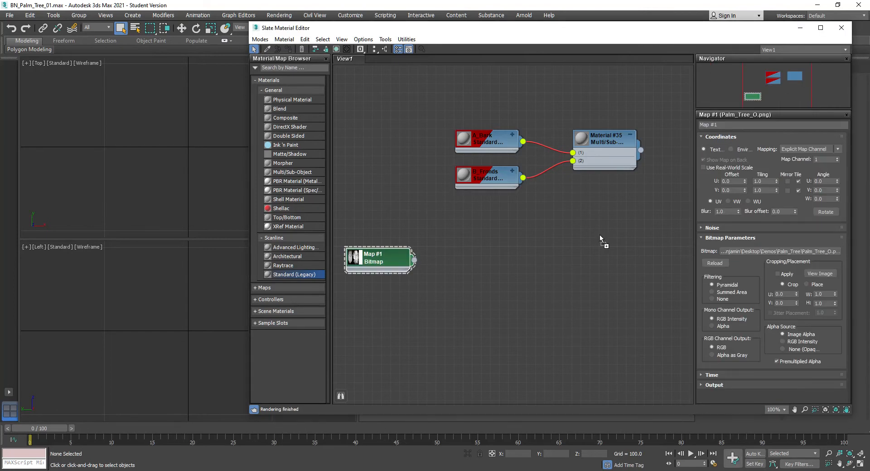
left_click_drag(382, 170, 455, 197)
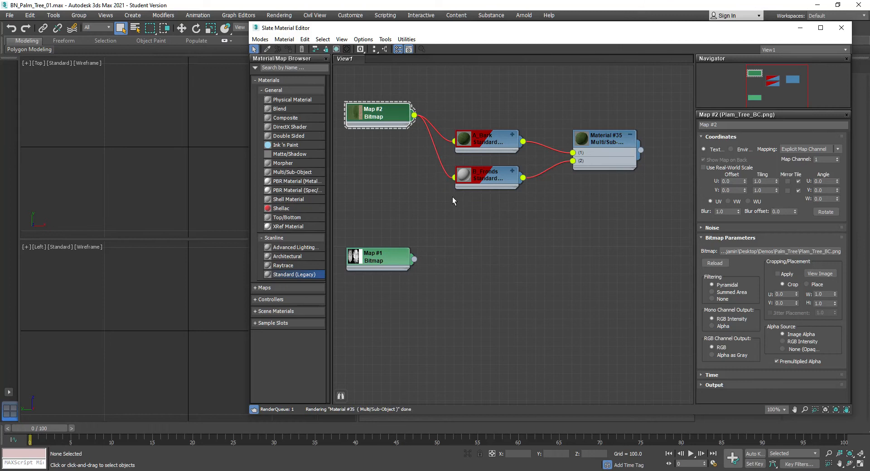
left_click_drag(382, 262, 451, 246)
left_click_drag(471, 177, 455, 240)
right_click(601, 139)
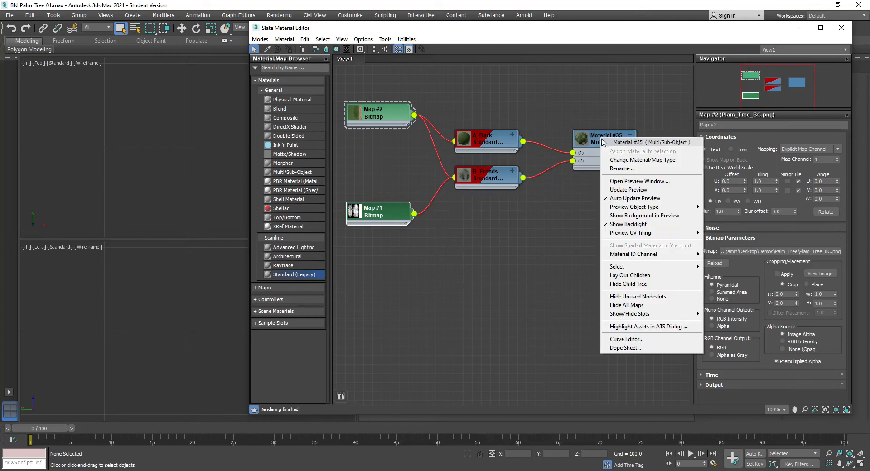
left_click(619, 276)
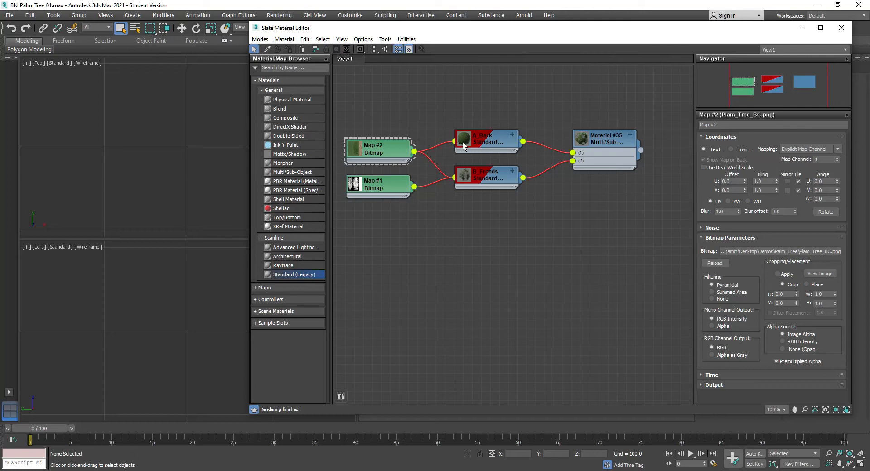
Enlarge the preview spheres of the B_Fronds and A_Bark nodes and lay out the child nodes again.
double_click(463, 176)
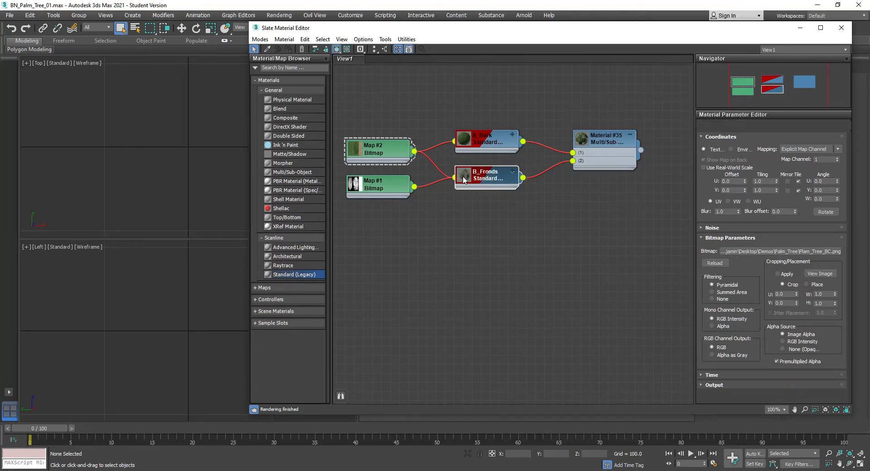
double_click(470, 135)
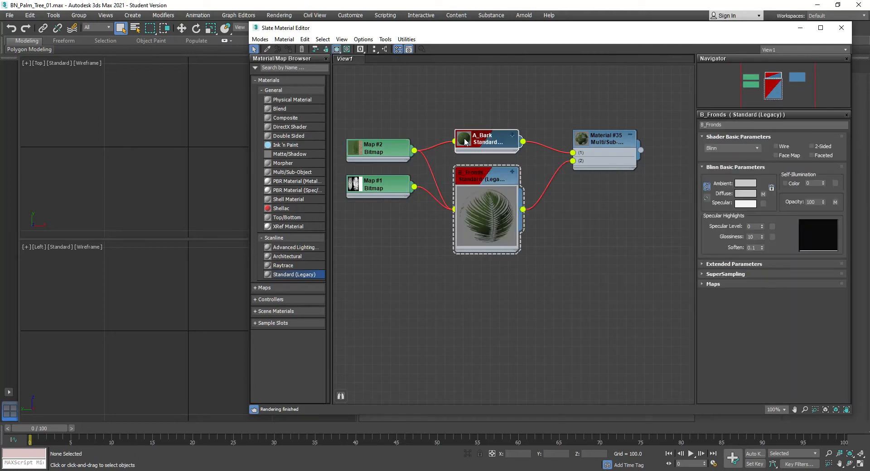
right_click(603, 146)
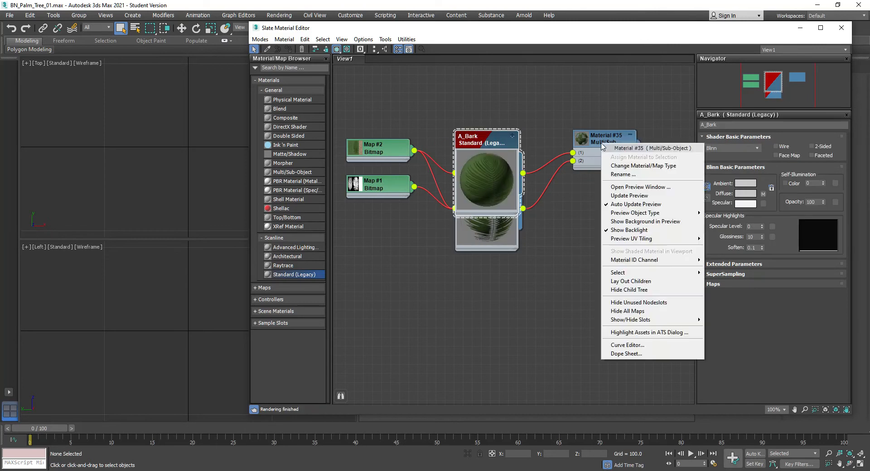
left_click(655, 282)
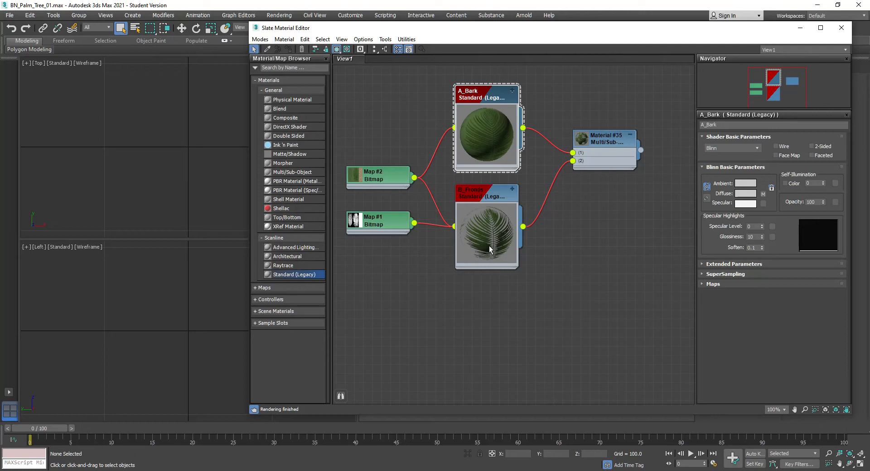
Make the B_Fronds material 2-Sided and minimise the Slate Material Editor.
left_click(483, 191)
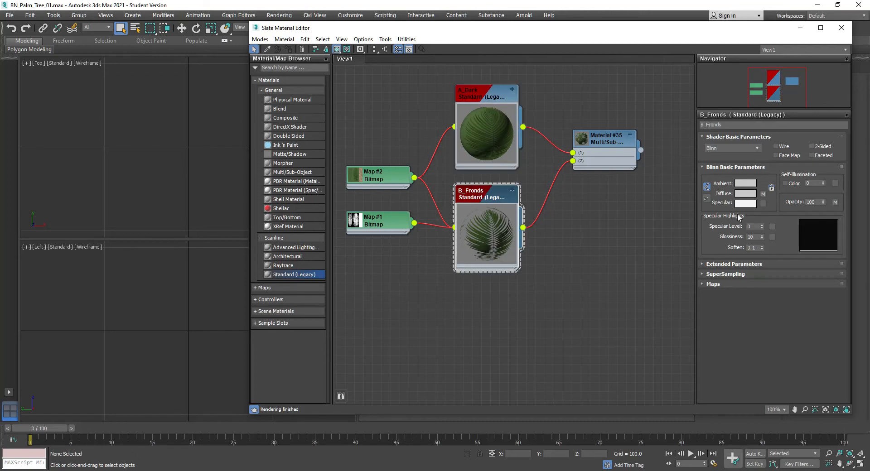
left_click(812, 146)
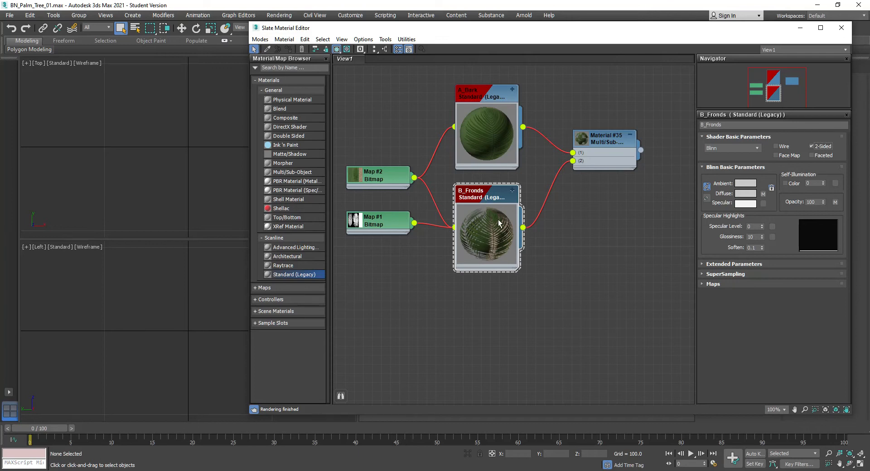
left_click_drag(633, 33, 614, 43)
left_click(783, 40)
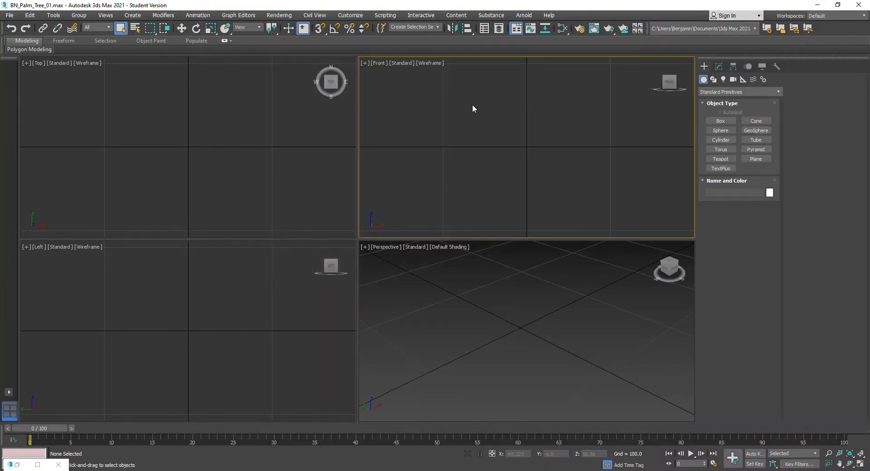
Create a cylinder at the origin with radius 5, height 300, 16 height segments and 8 sides.
left_click(516, 348)
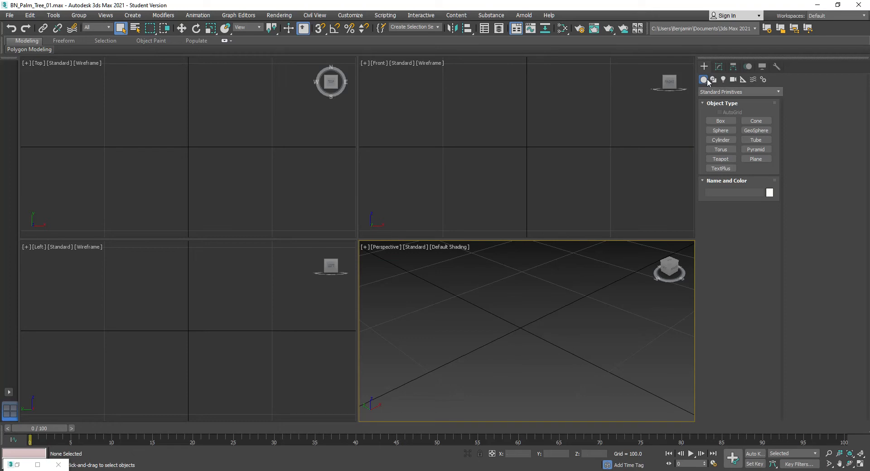
left_click(720, 141)
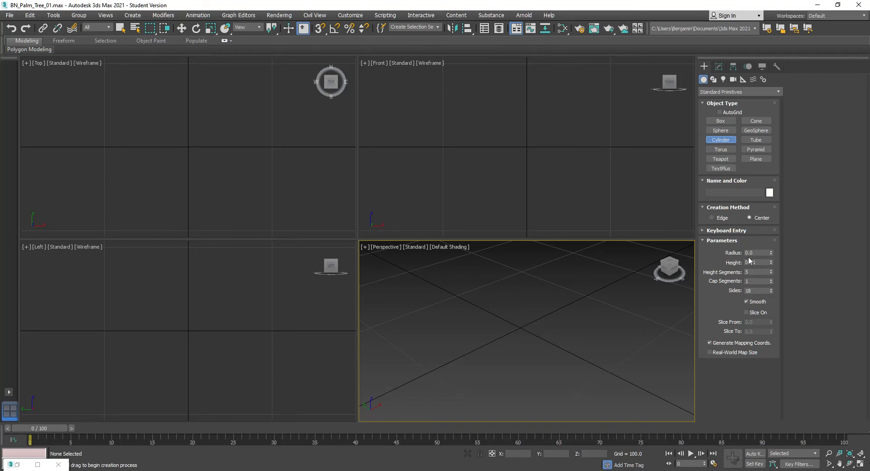
left_click(739, 231)
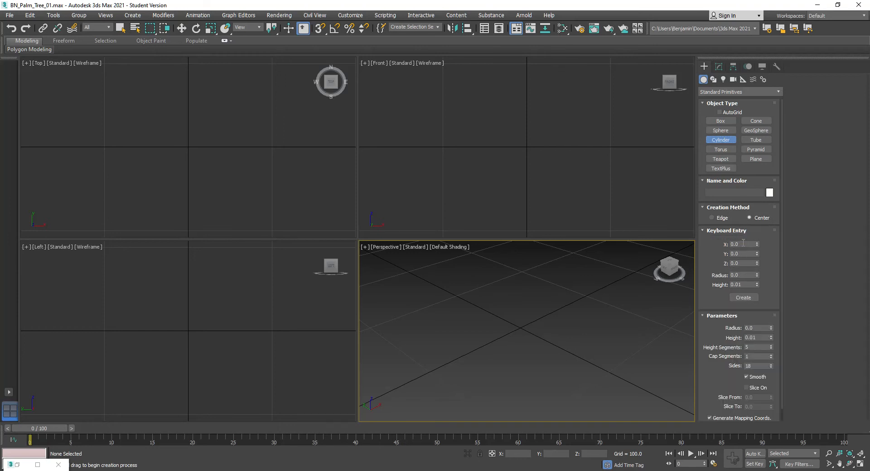
left_click(743, 275)
type("5")
key("Tab")
type("300")
key("shift+Tab")
key("shift+Tab")
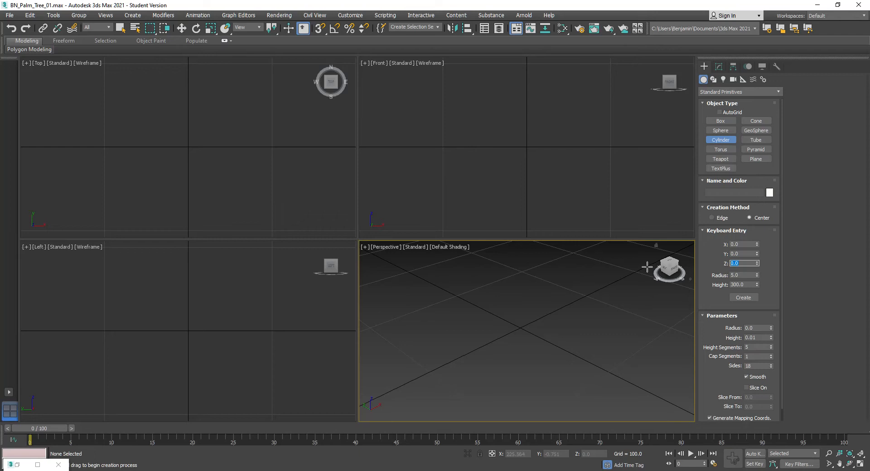
left_click(754, 348)
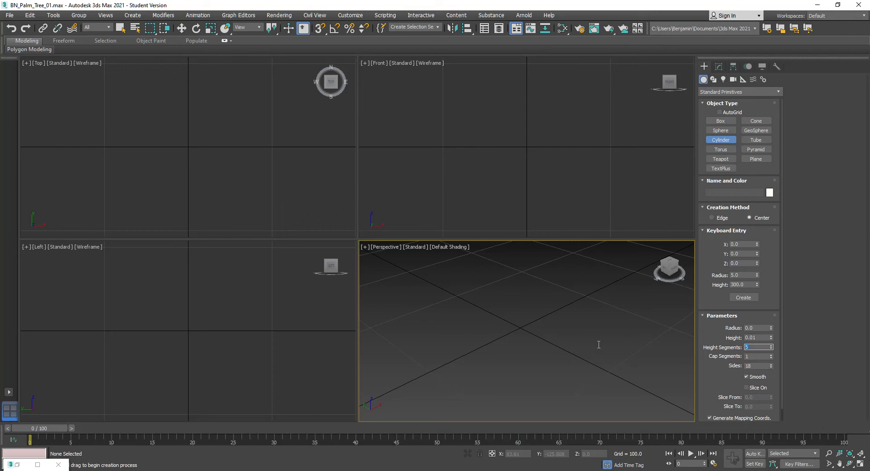
type("16")
key("Tab")
key("Tab")
left_click(744, 298)
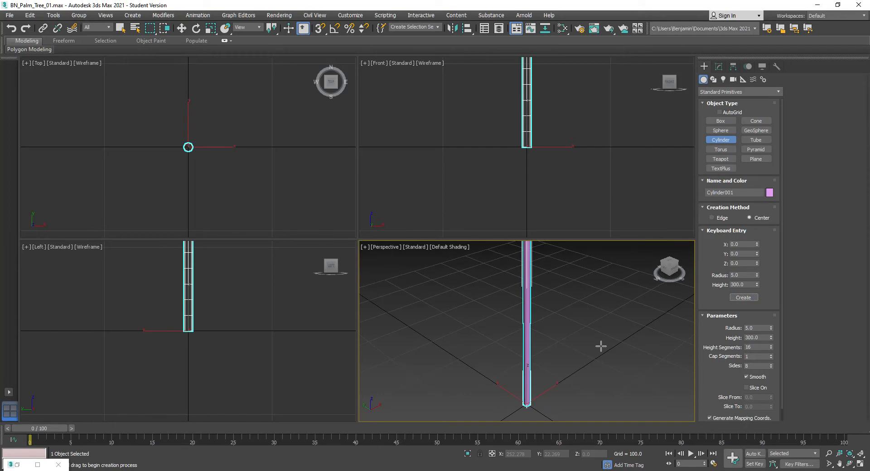
right_click(588, 330)
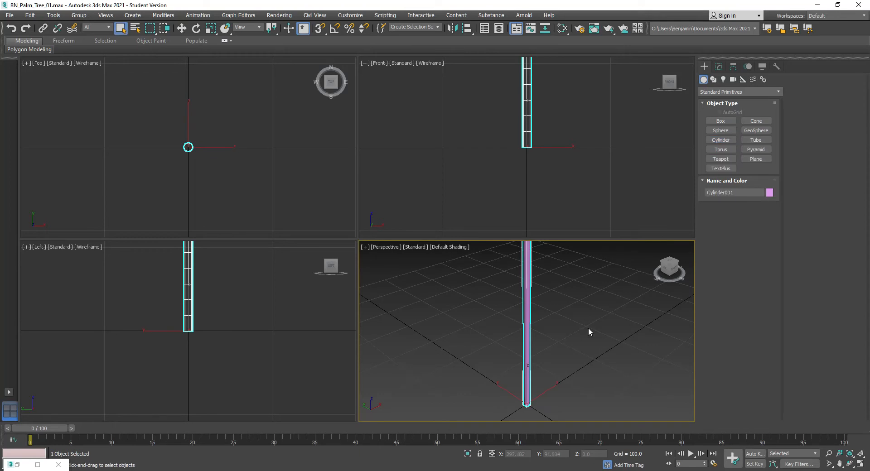
Rename the cylinder as Trunk.
left_click(740, 193)
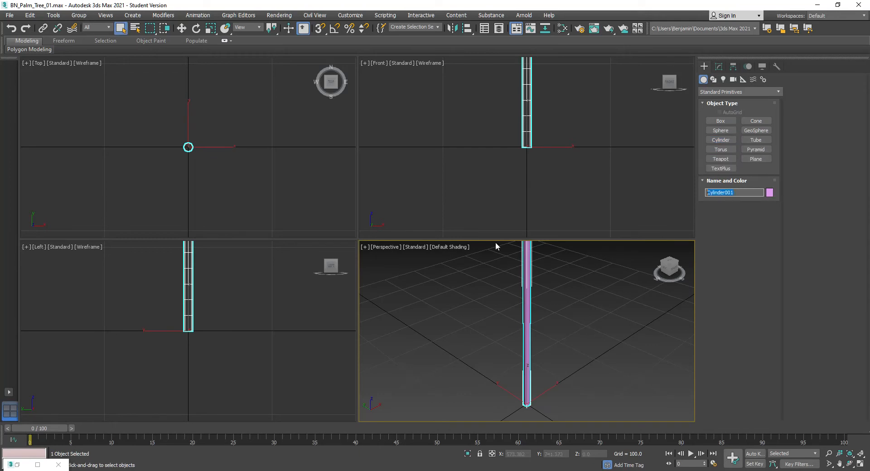
type("Trunk")
key("Return")
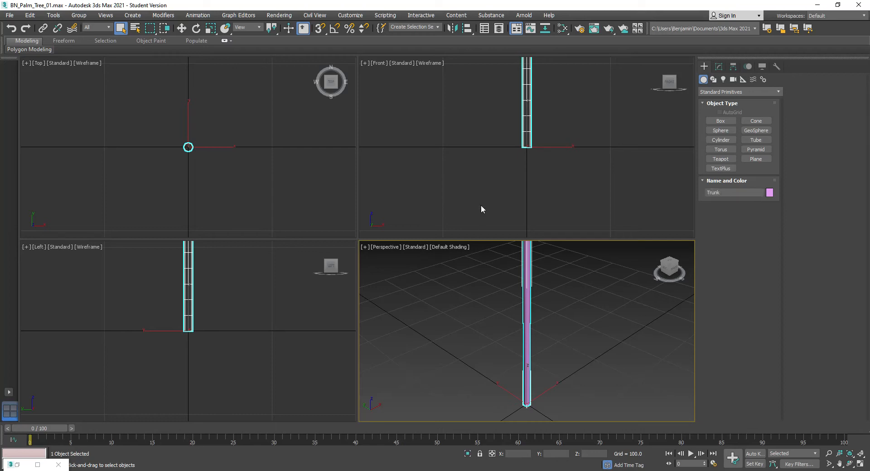
Create a plane at the origin, length 16, width 64, with 2 length and 4 width segments, and show edged faces in the perspective view.
middle_click_drag(600, 366, 590, 344, "alt")
left_click(756, 159)
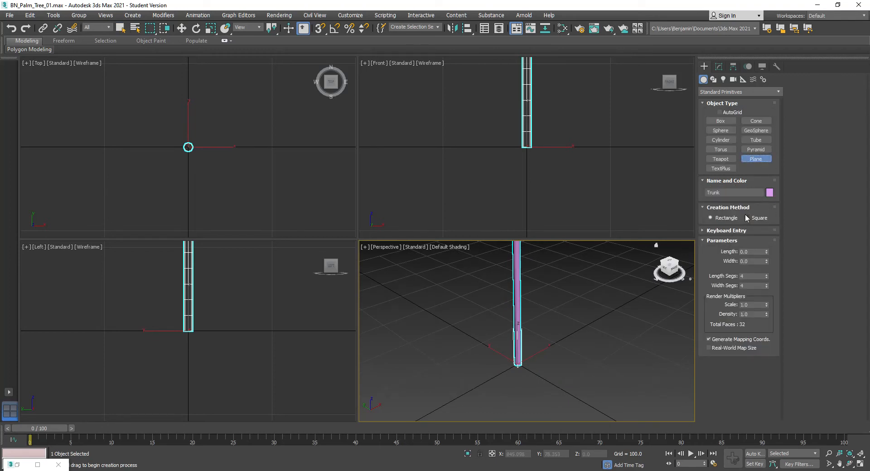
left_click(739, 231)
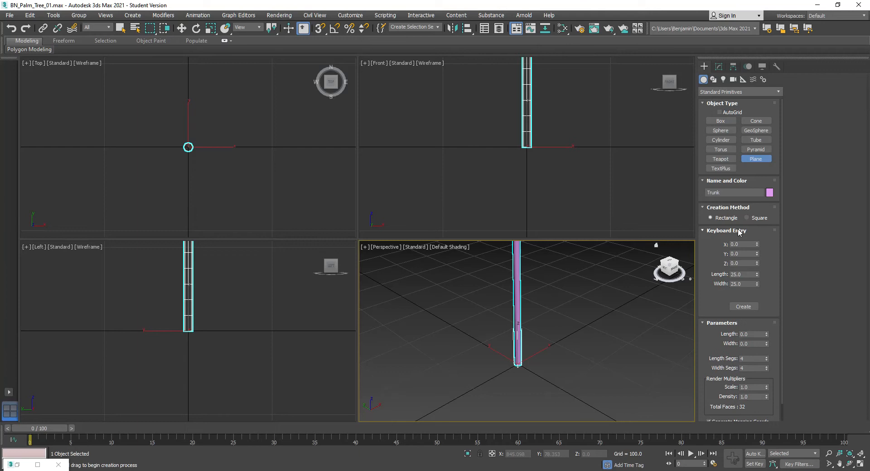
left_click(739, 275)
type("16")
key("Tab")
left_click(749, 359)
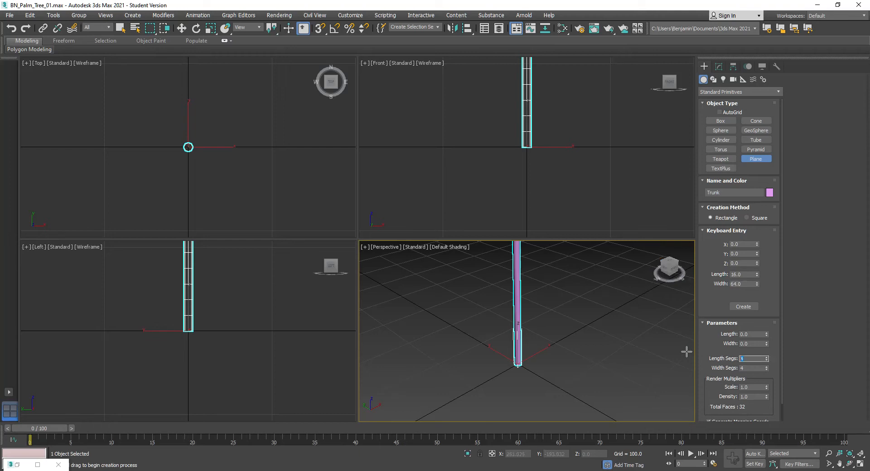
key("Tab")
scroll(754, 364, "down", 2)
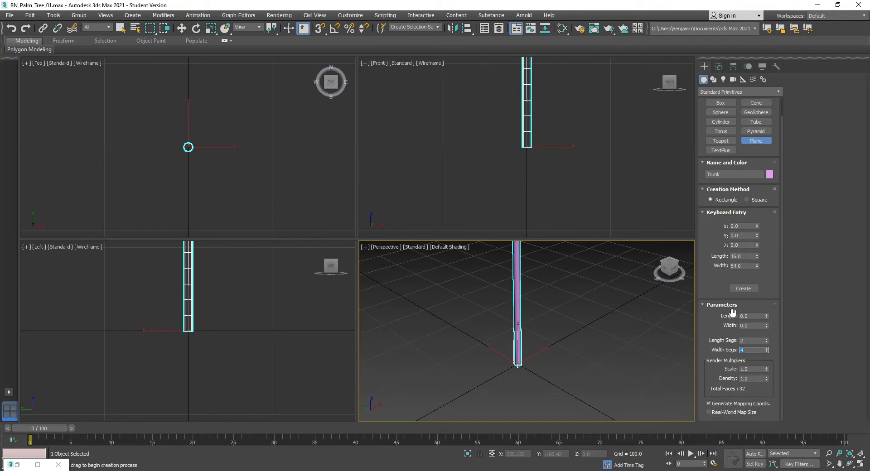
left_click(743, 289)
key("F4")
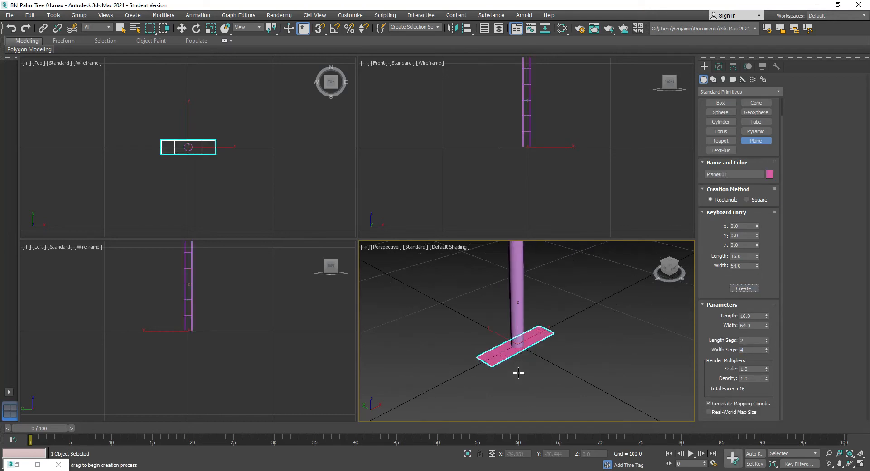
scroll(532, 368, "up", 1)
scroll(532, 368, "down", 3)
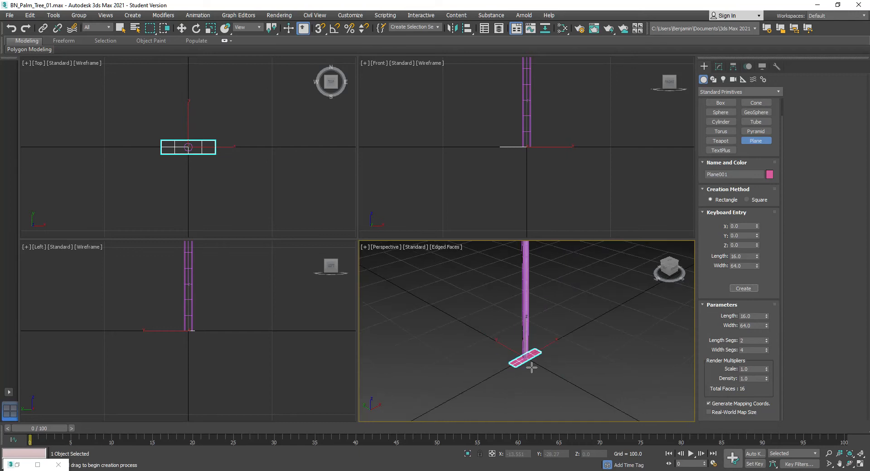
Rename the plane as Frond_A and leave plane creation.
left_click(733, 175)
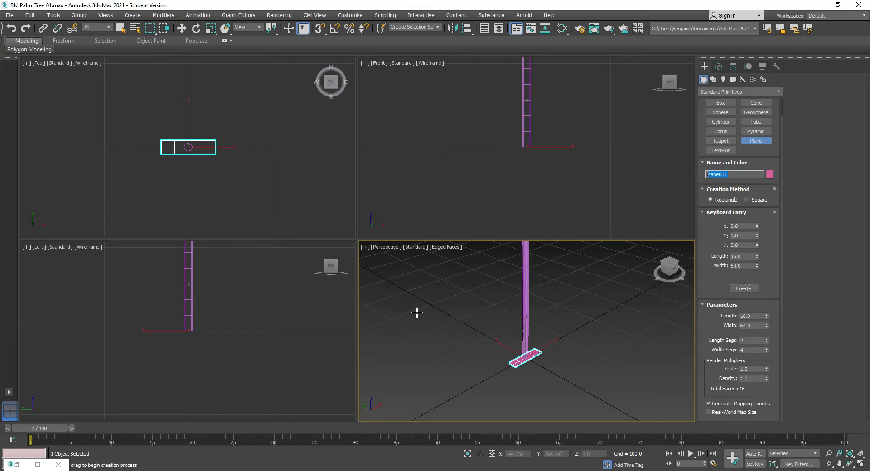
type("Frond_A")
key("Return")
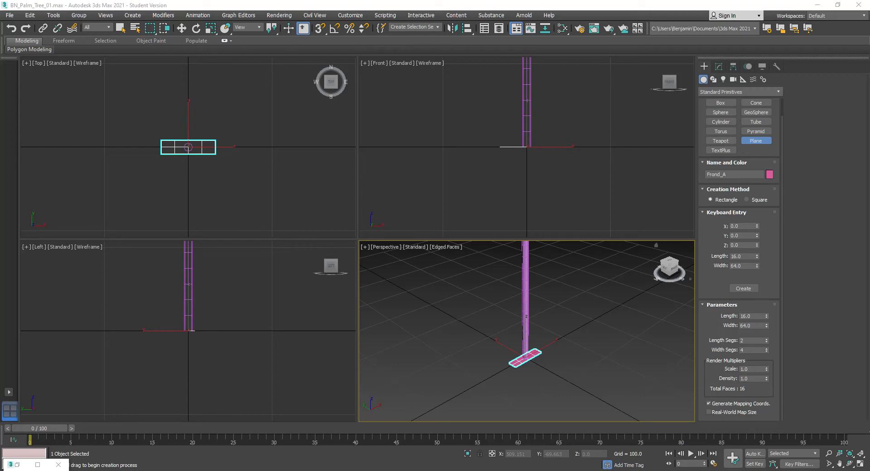
right_click(577, 339)
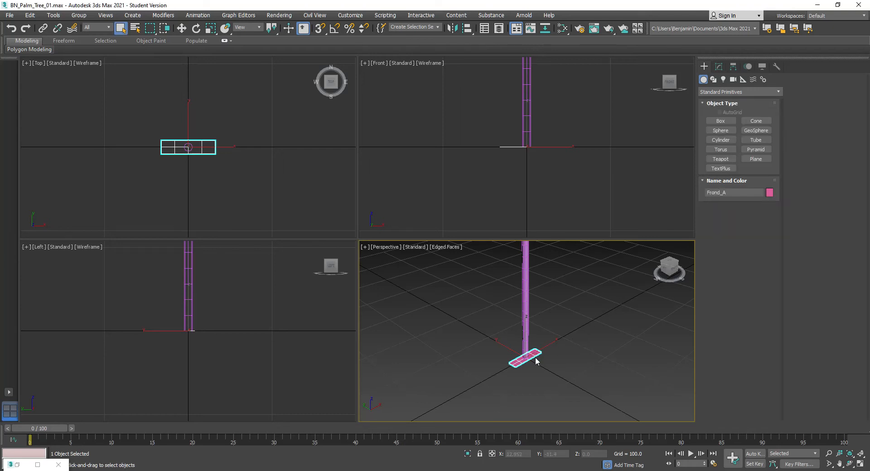
Move Frond_A along X to position 32 so it starts at the trunk's centre.
left_click(719, 66)
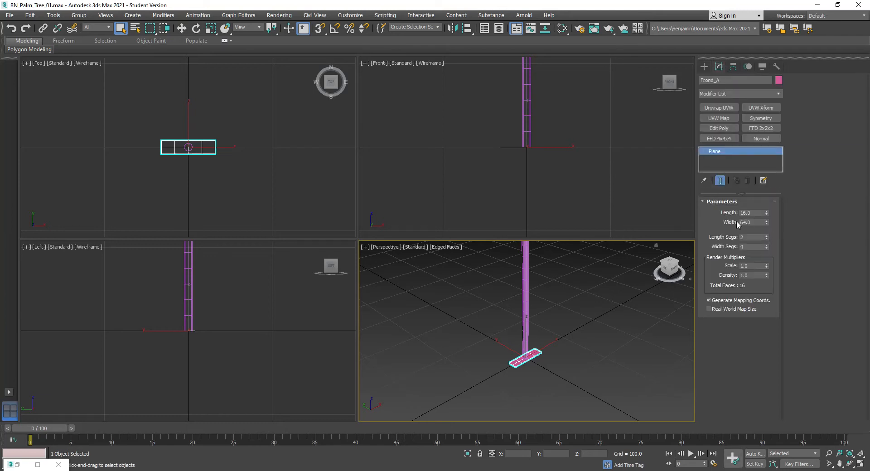
key("w")
left_click_drag(542, 349, 555, 340)
left_click_drag(525, 455, 419, 459)
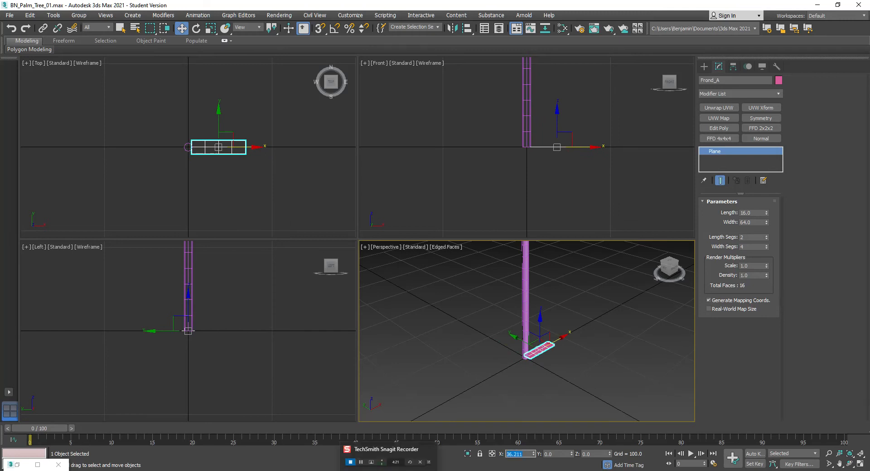
type("32")
key("Return")
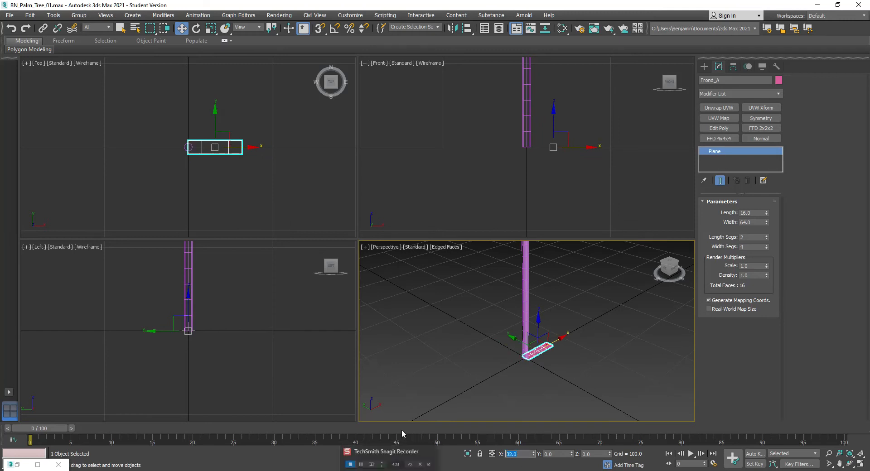
Assign the Multi/Sub-Object material to both the trunk and Frond_A, and minimise the Slate Material Editor.
scroll(561, 353, "up", 3)
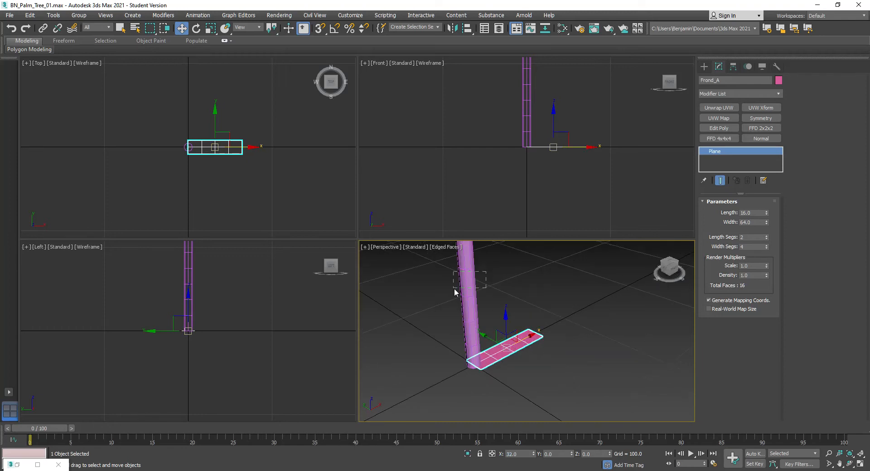
left_click(465, 287)
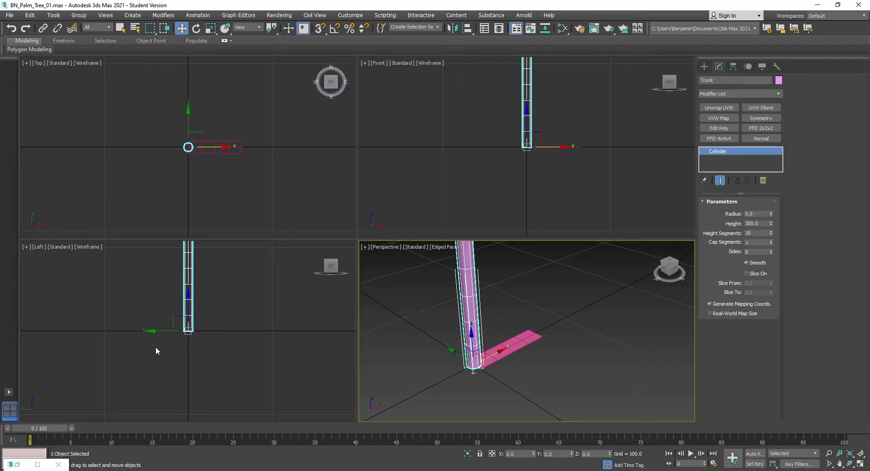
key("m")
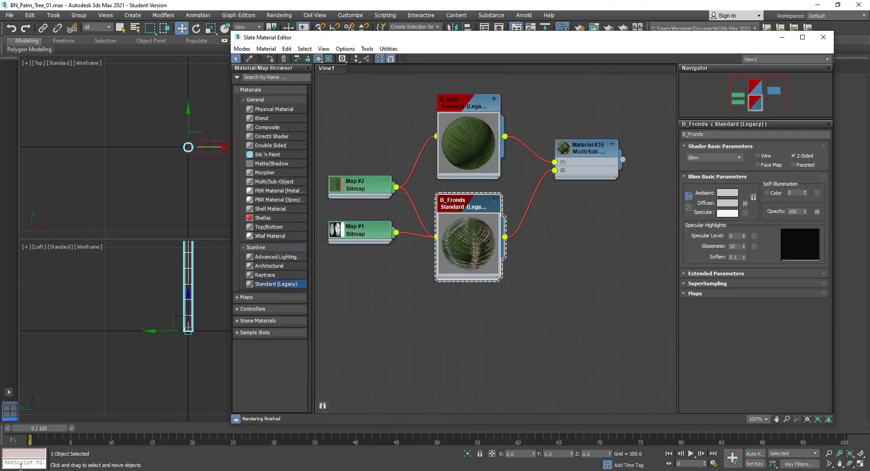
right_click(586, 143)
left_click(606, 157)
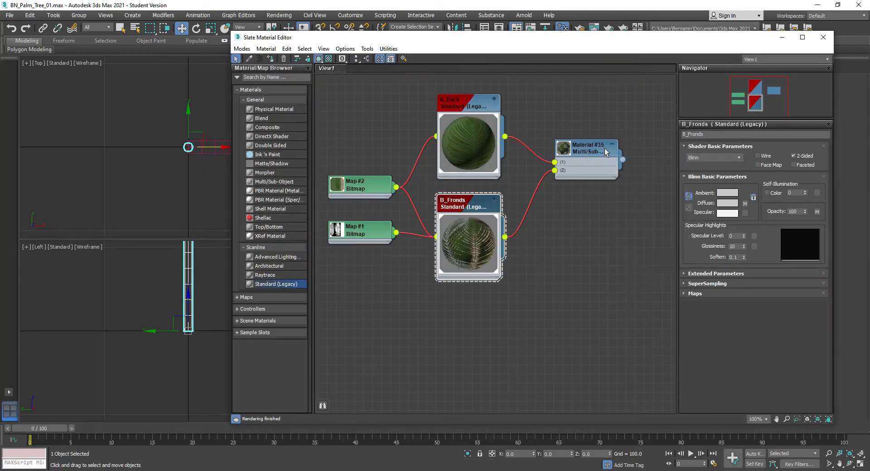
double_click(605, 149)
left_click_drag(750, 44, 399, 105)
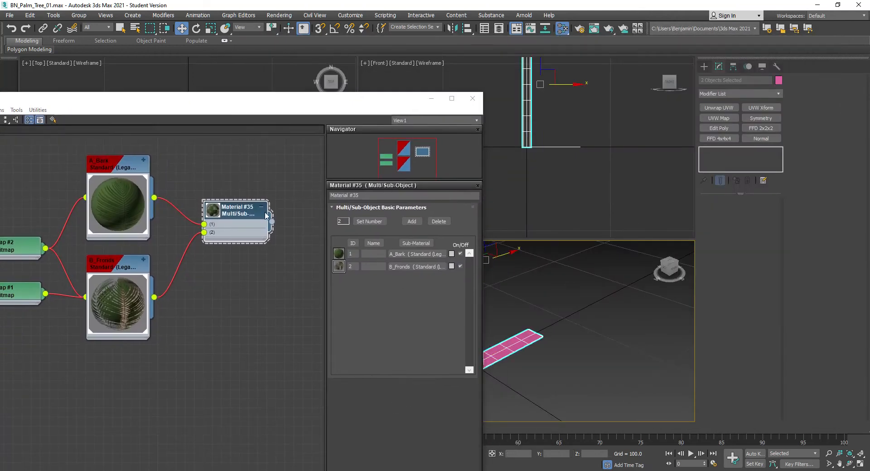
right_click(244, 207)
left_click(262, 221)
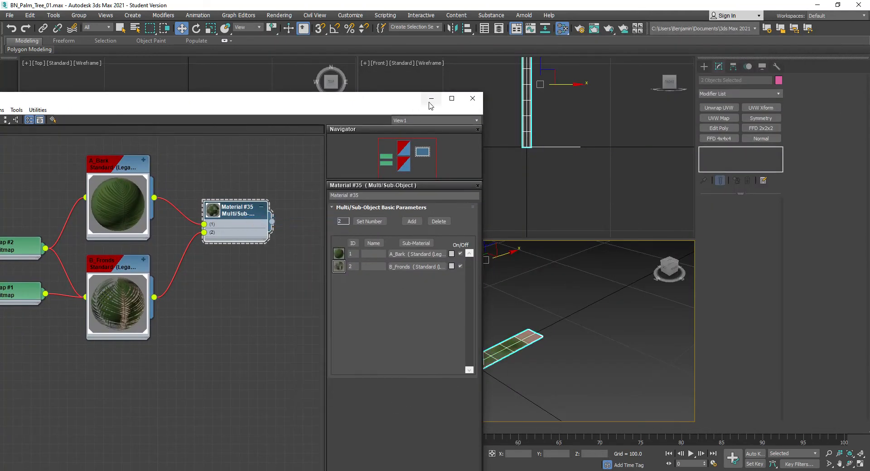
left_click(432, 98)
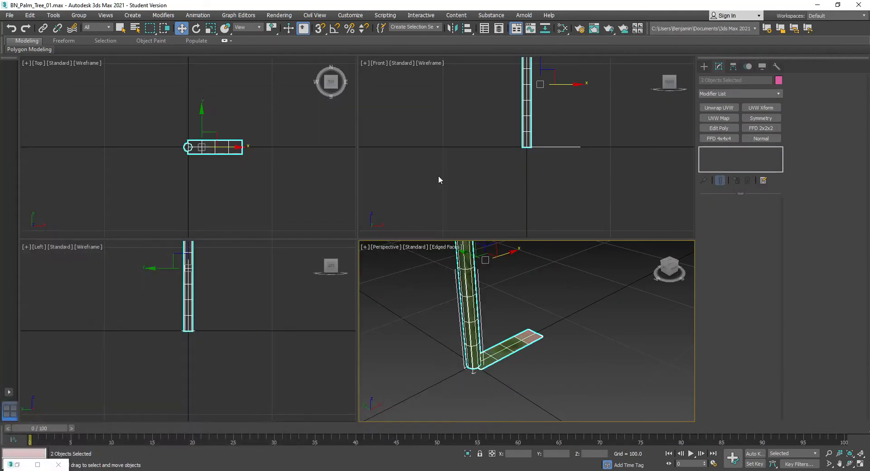
Clone Frond_A in place as an independent copy named Frond_B.
left_click(507, 347)
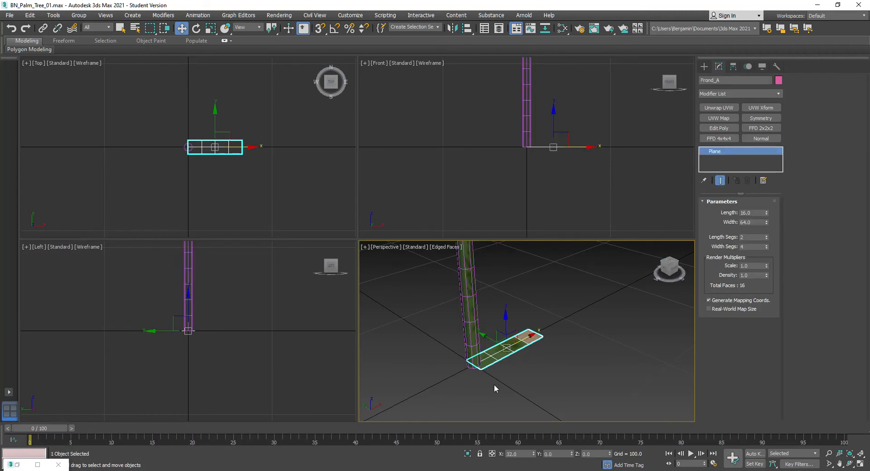
key("ctrl+v")
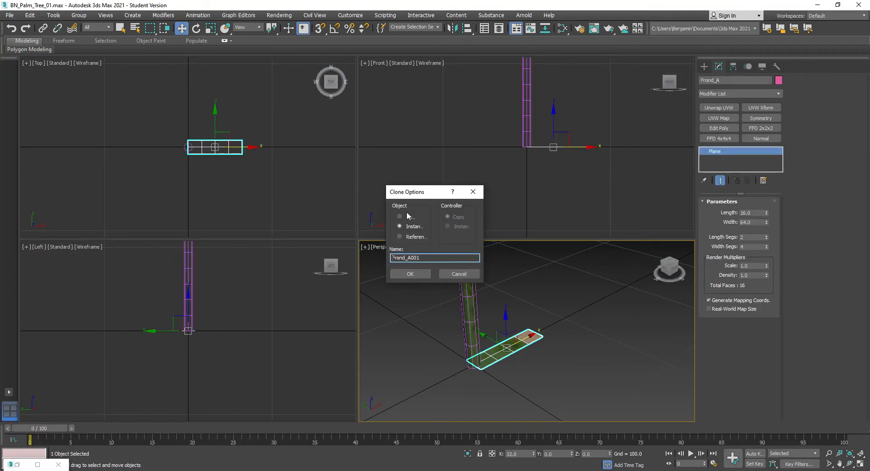
left_click(409, 218)
left_click_drag(405, 258, 444, 259)
type("_")
key("Return")
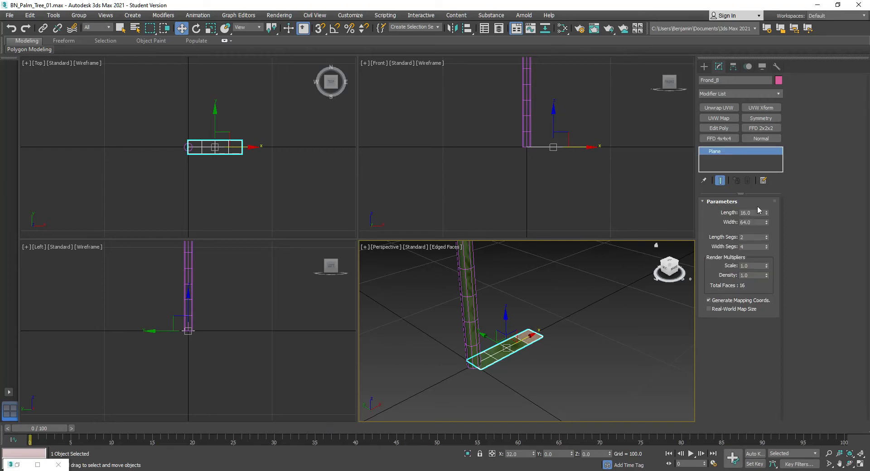
Set Frond_B's length to 32 and move both fronds clear of the trunk along Y, with Frond_A at about -26.
double_click(756, 211)
type("32")
key("Return")
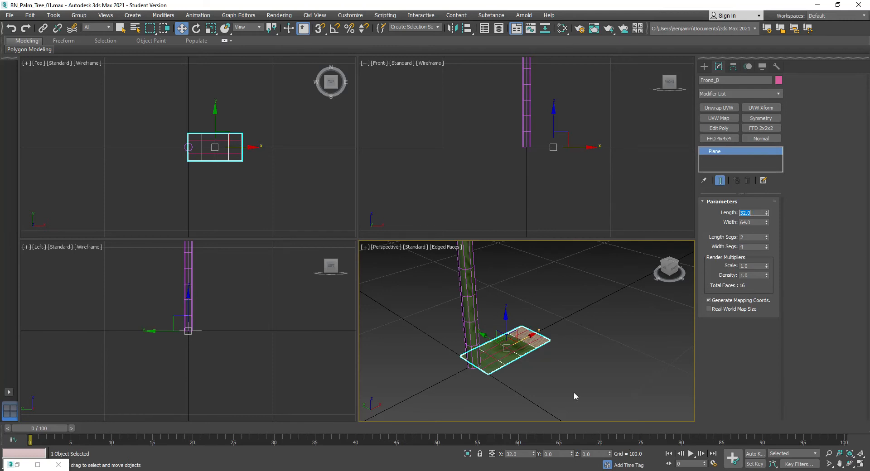
left_click_drag(488, 336, 525, 374)
left_click(510, 358)
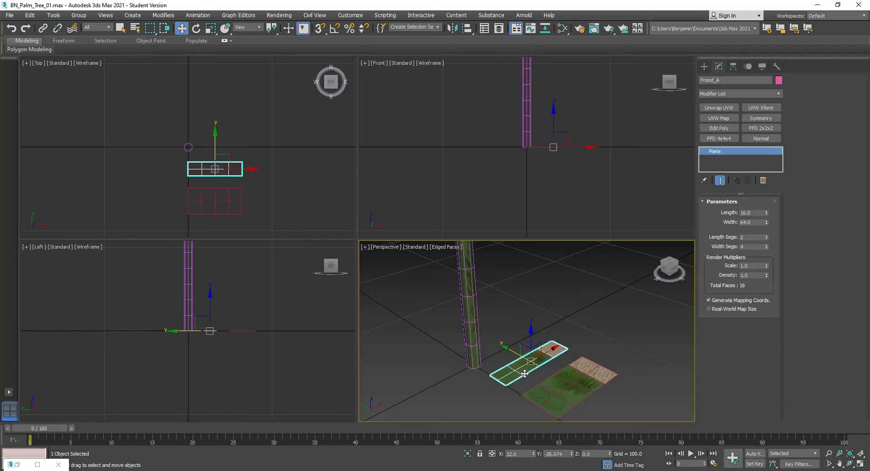
Convert the trunk and both fronds to Editable Poly.
left_click_drag(424, 283, 587, 364)
right_click(549, 288)
mouse_move(584, 378)
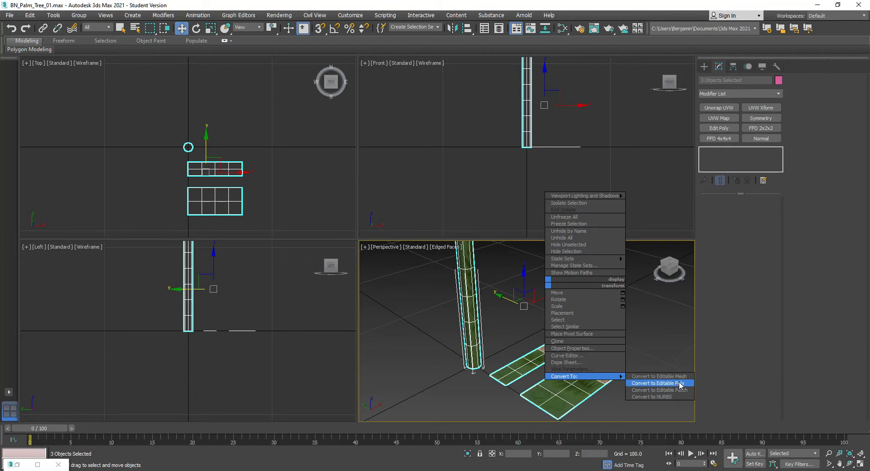
left_click(657, 384)
Select the trunk's whole element, set its polygon material ID, and leave element editing.
left_click(497, 325)
left_click_drag(501, 287, 434, 313)
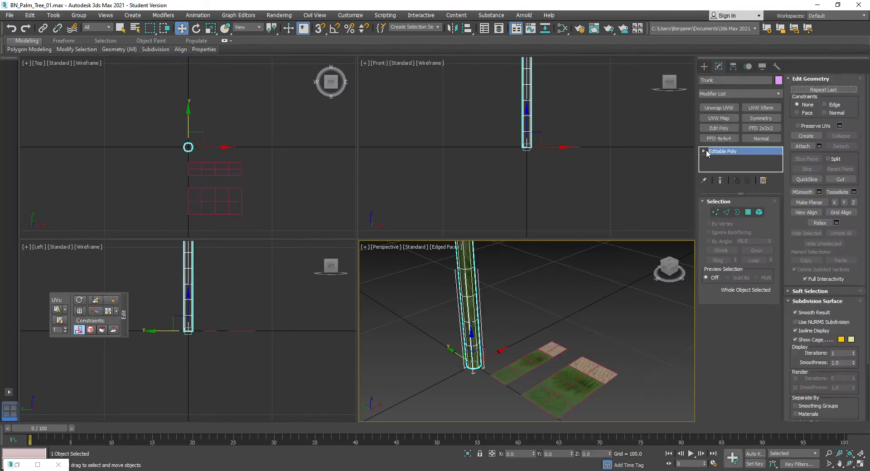
left_click(760, 212)
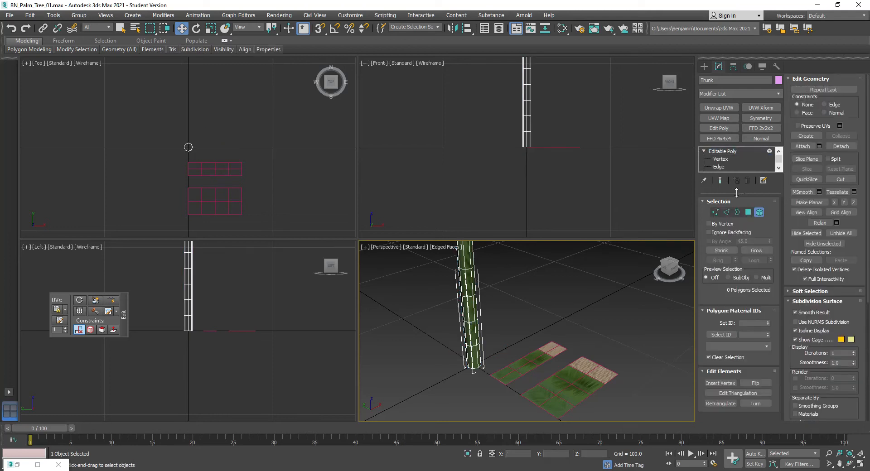
left_click_drag(739, 193, 733, 230)
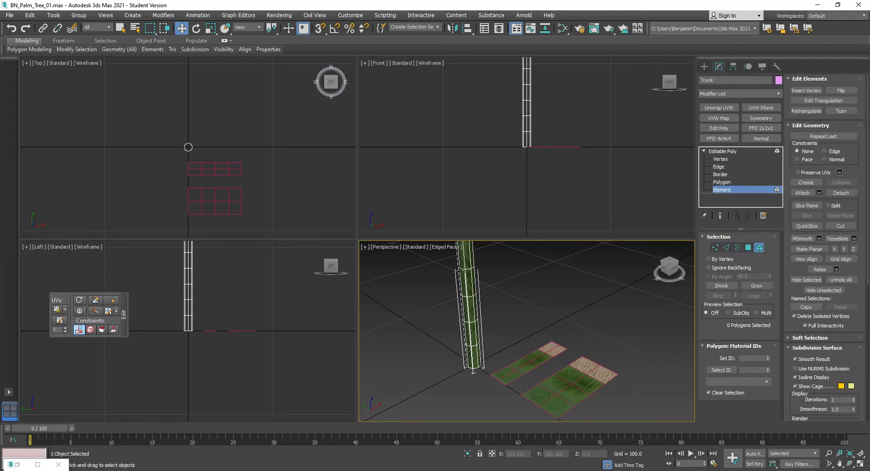
left_click(462, 271)
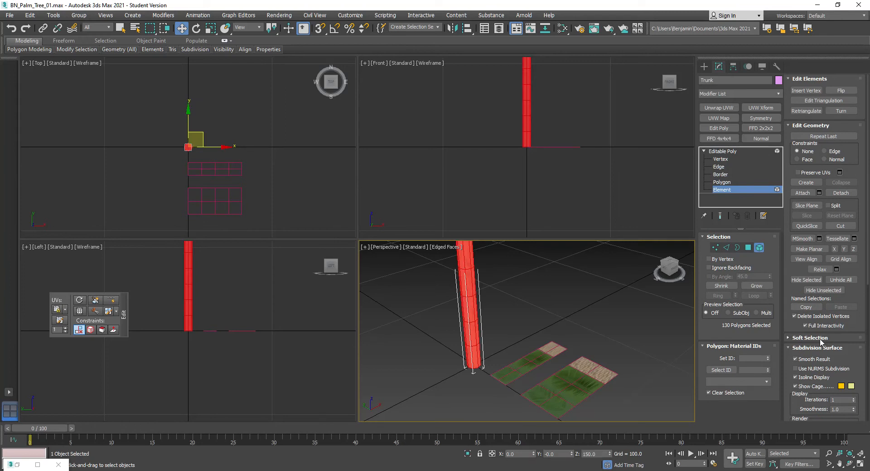
left_click(743, 359)
left_click(589, 287)
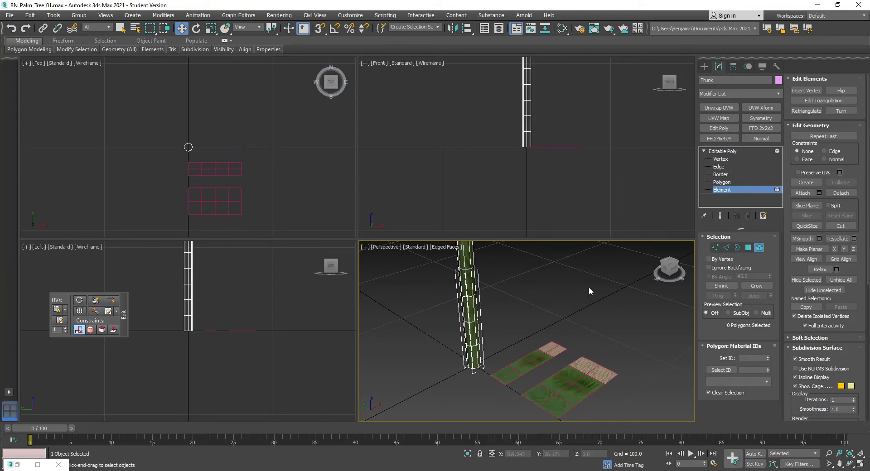
left_click(760, 248)
Select Frond_A's whole element, set its polygon material ID to 2, and leave element editing.
left_click_drag(515, 336, 602, 413)
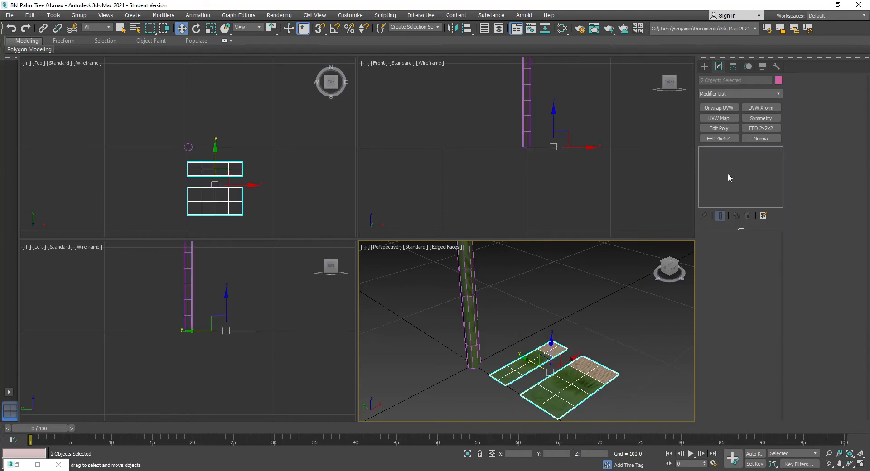
left_click(527, 356)
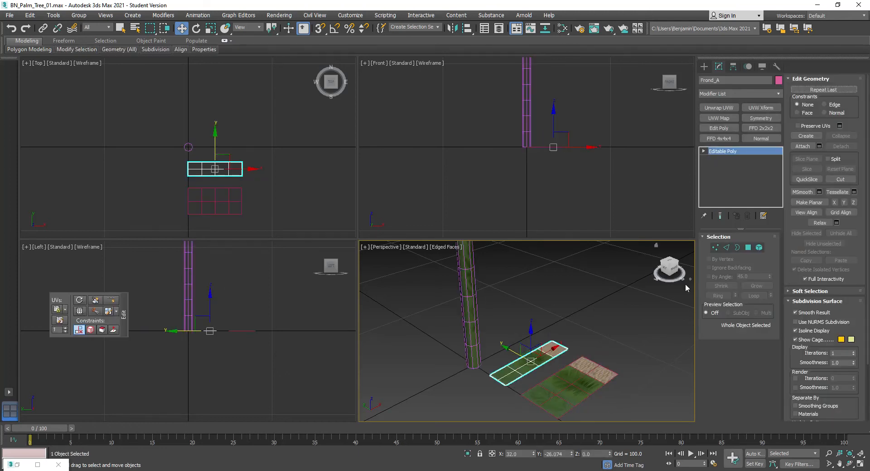
left_click(704, 151)
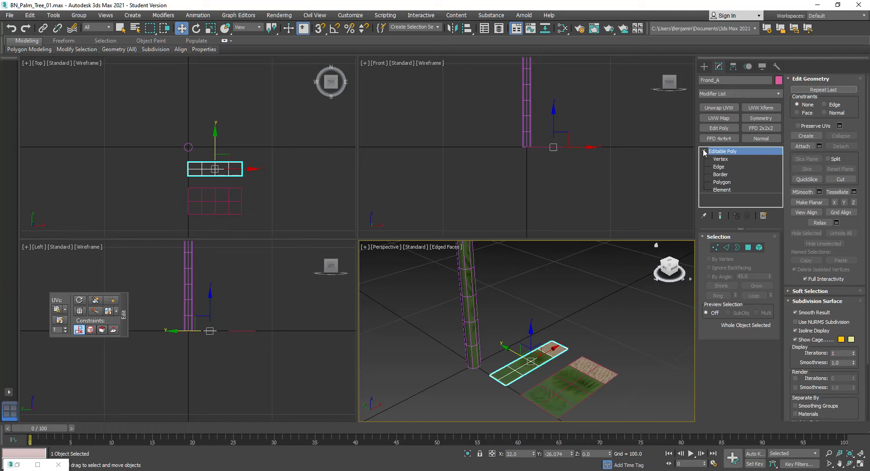
left_click(717, 190)
left_click_drag(671, 301, 376, 424)
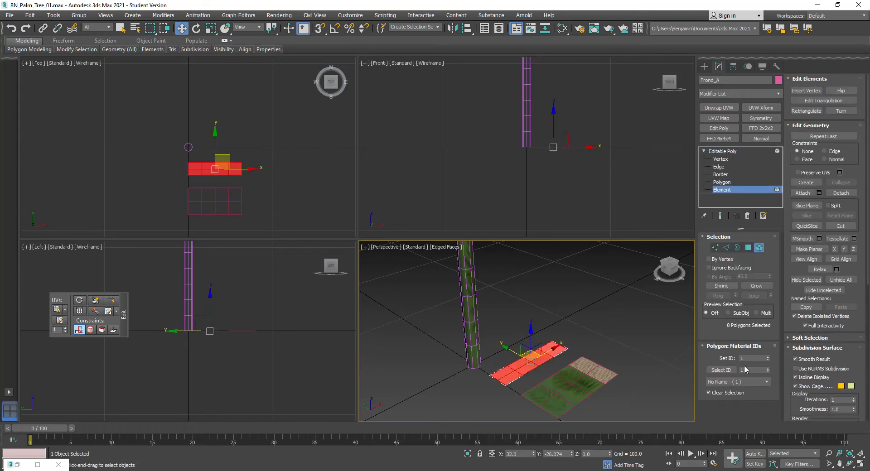
left_click(749, 359)
type("2")
key("Return")
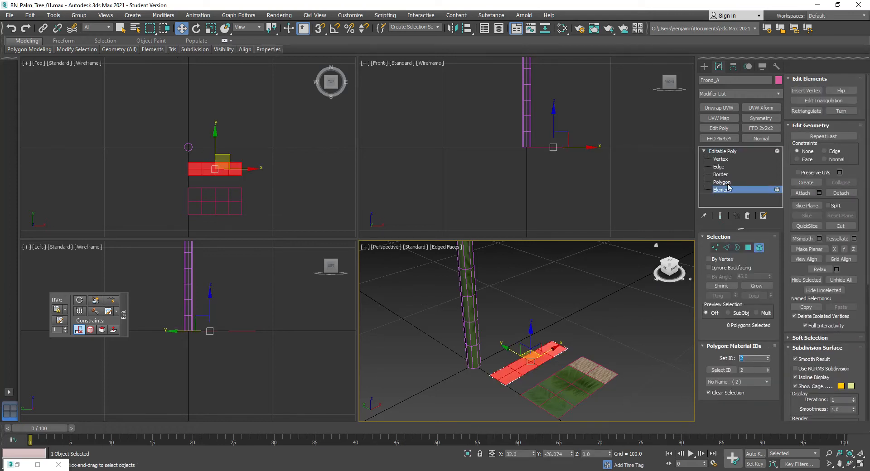
left_click(723, 190)
Give Frond_B's whole element the same polygon material ID as Frond_A, leave element editing, and clear the selection.
left_click(566, 410, "ctrl")
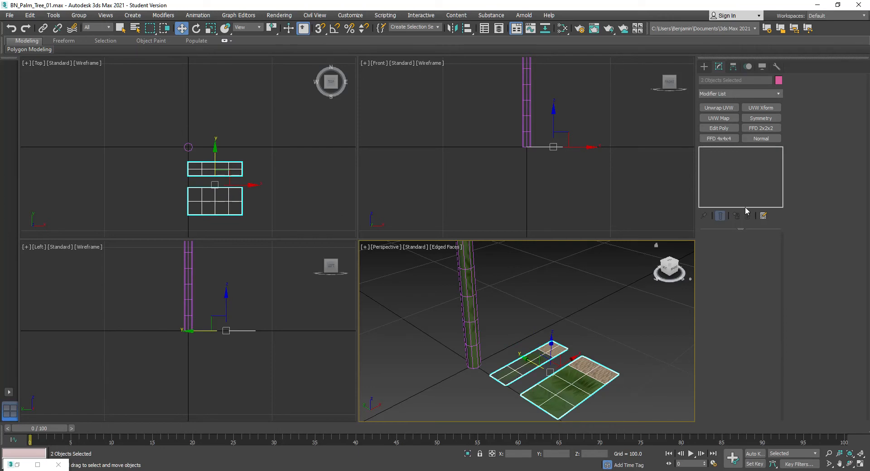
left_click(579, 411)
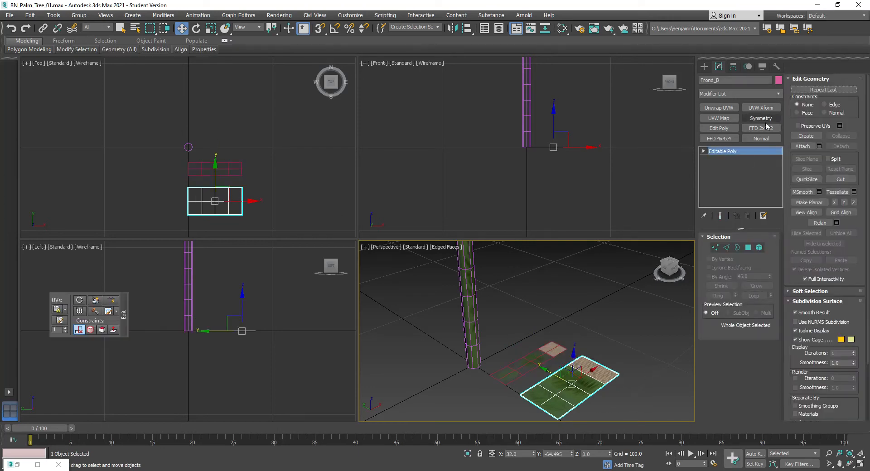
left_click(704, 151)
left_click(722, 190)
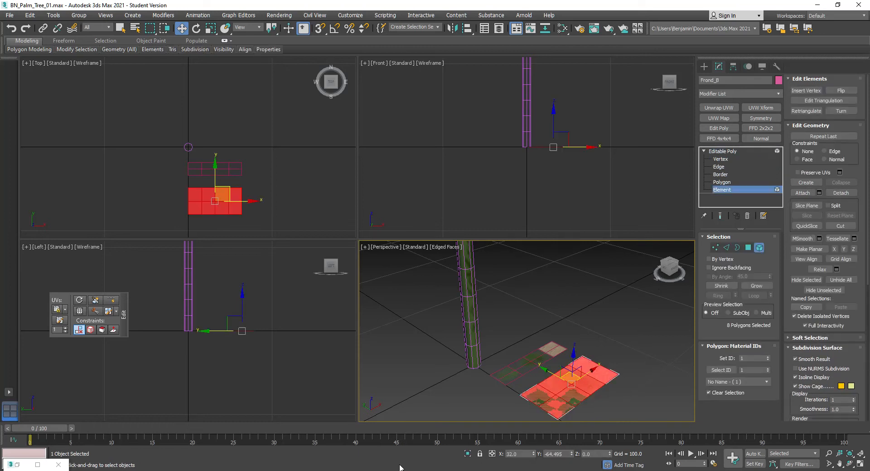
double_click(749, 359)
key("Return")
left_click(614, 291)
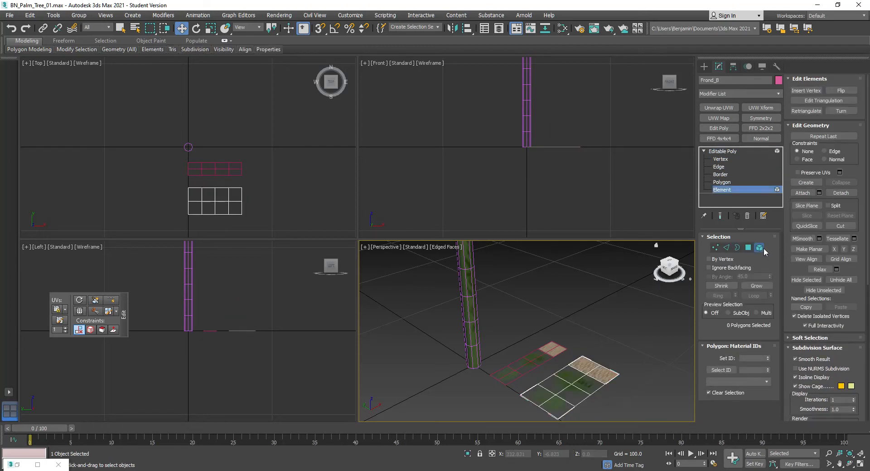
key("5")
left_click(601, 319)
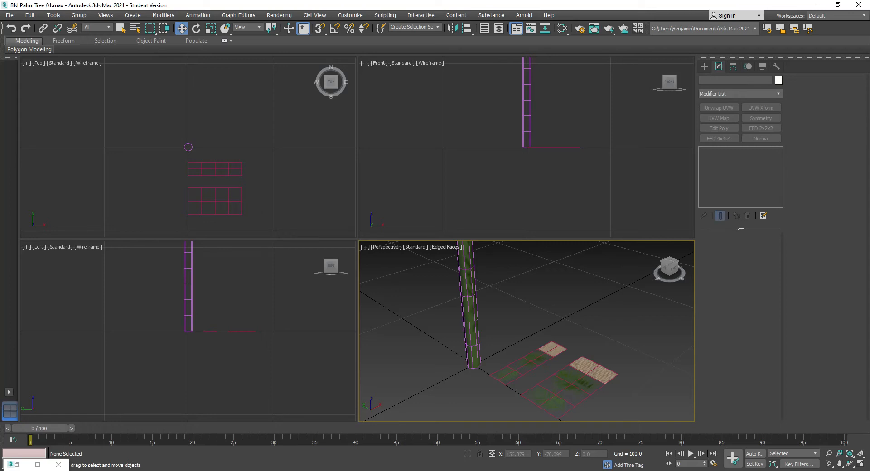
Apply an Unwrap UVW modifier to the trunk and open its UVs in the UV Editor.
left_click_drag(518, 271, 428, 306)
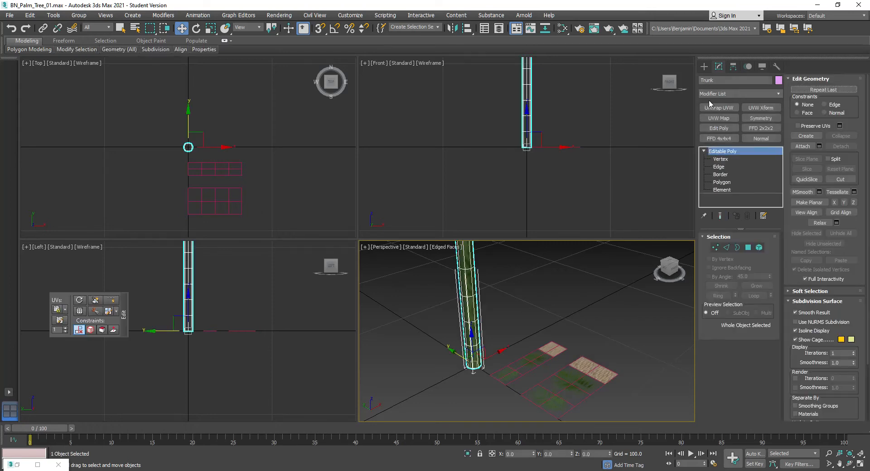
left_click(714, 110)
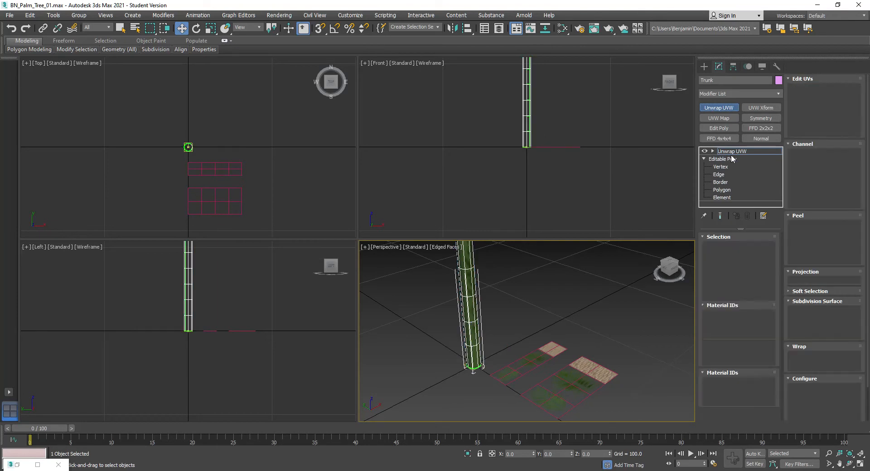
left_click(824, 91)
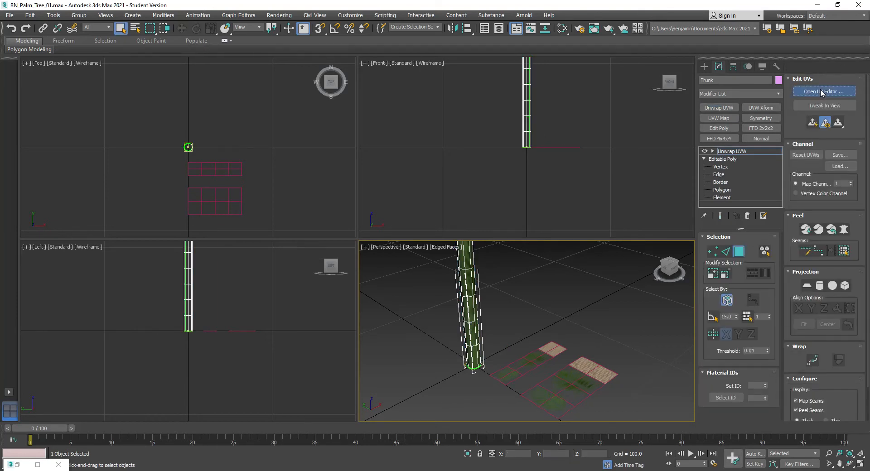
scroll(162, 228, "down", 4)
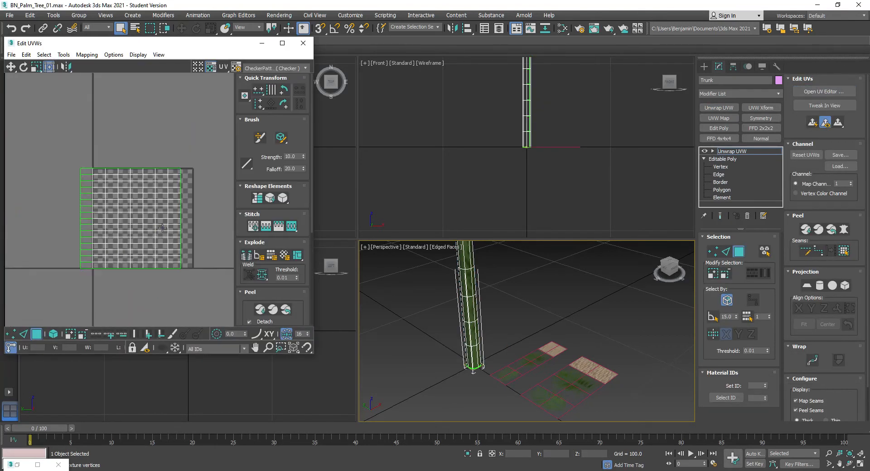
scroll(137, 227, "up", 4)
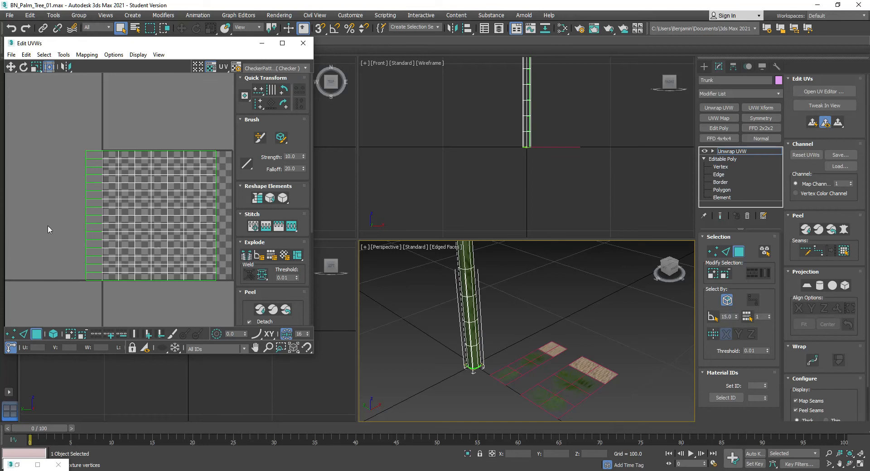
Weld the UV vertices along the outer left edge of the trunk's overhanging column.
left_click(10, 334)
left_click_drag(62, 115, 92, 301)
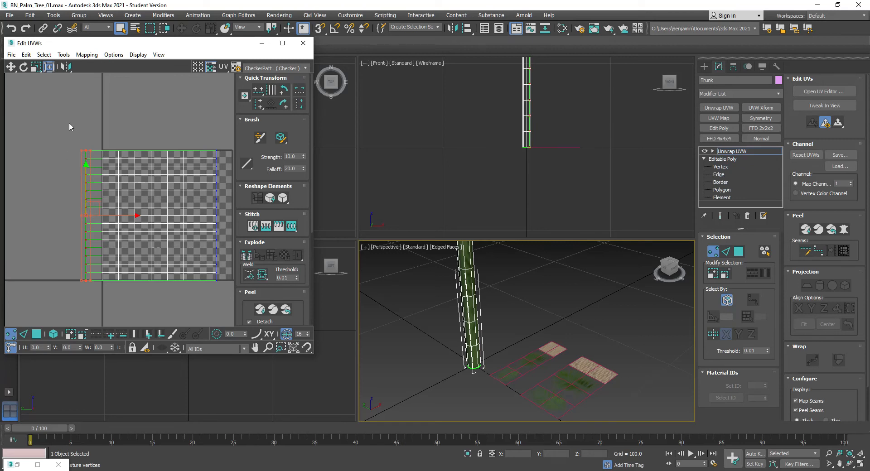
left_click(263, 279)
left_click(116, 305)
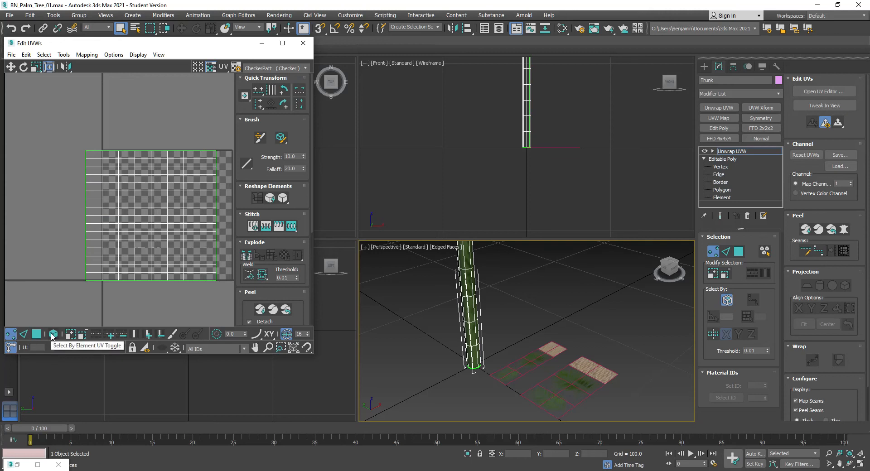
Select the trunk's bottom cap polygon and Quick Peel it into its own UV shell.
key("3")
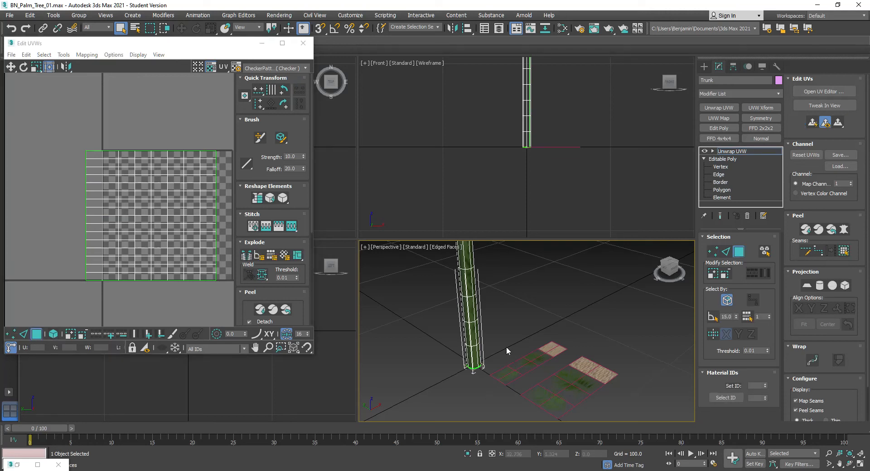
middle_click_drag(505, 357, 499, 291, "alt")
left_click(403, 378)
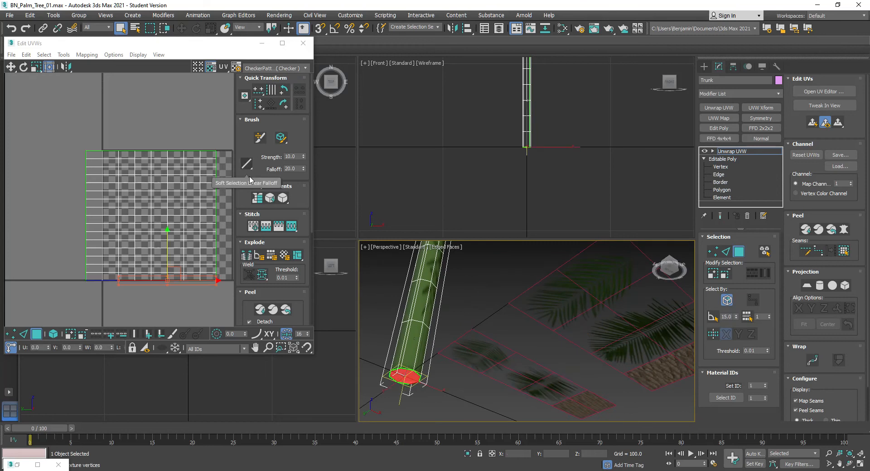
left_click(260, 310)
Select the trunk's top cap polygon and Quick Peel it into its own UV shell.
scroll(454, 301, "down", 10)
middle_click_drag(515, 293, 523, 393, "alt")
scroll(648, 337, "up", 6)
scroll(648, 338, "down", 3)
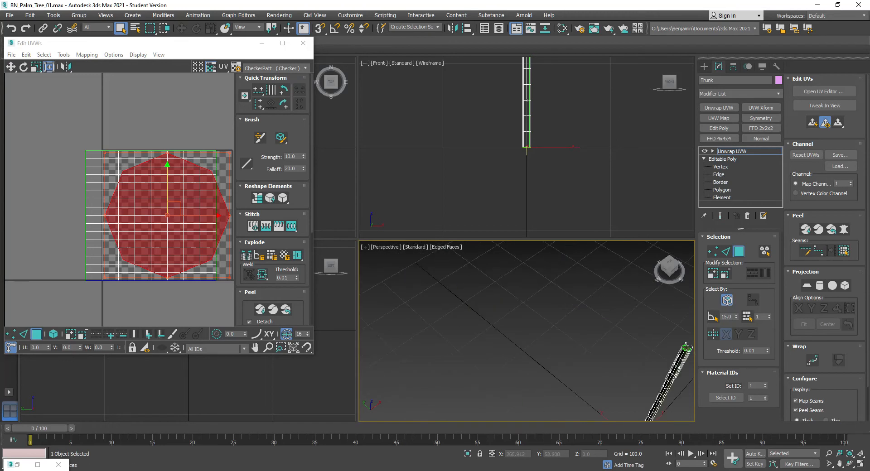
left_click(687, 348)
left_click(257, 312)
Move the peeled cap UVs left, clear of the trunk's side shell.
left_click(148, 313)
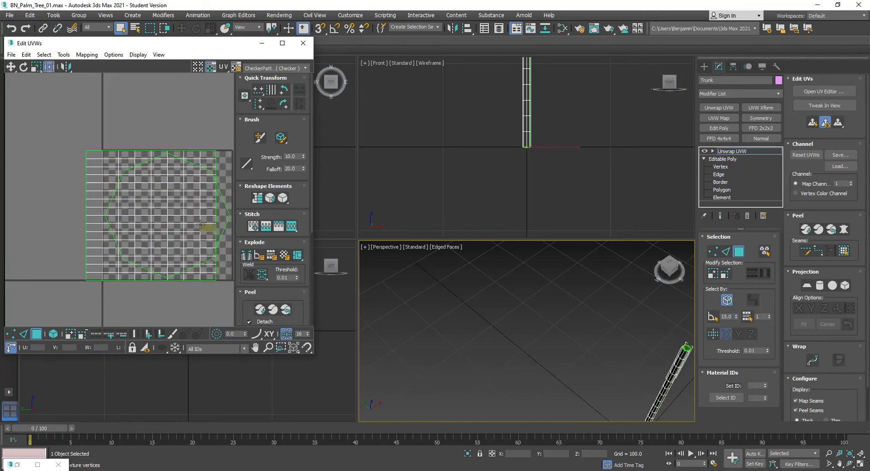
left_click(223, 225)
left_click_drag(219, 213, 76, 204)
Show Map #2 (Plam_Tree_BC.png) as the UV background and enlarge the UV Editor window.
left_click(286, 69)
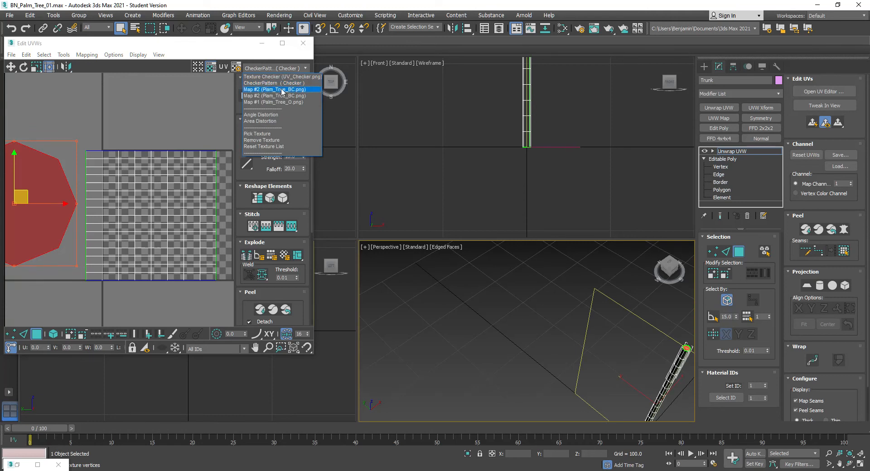
left_click(281, 90)
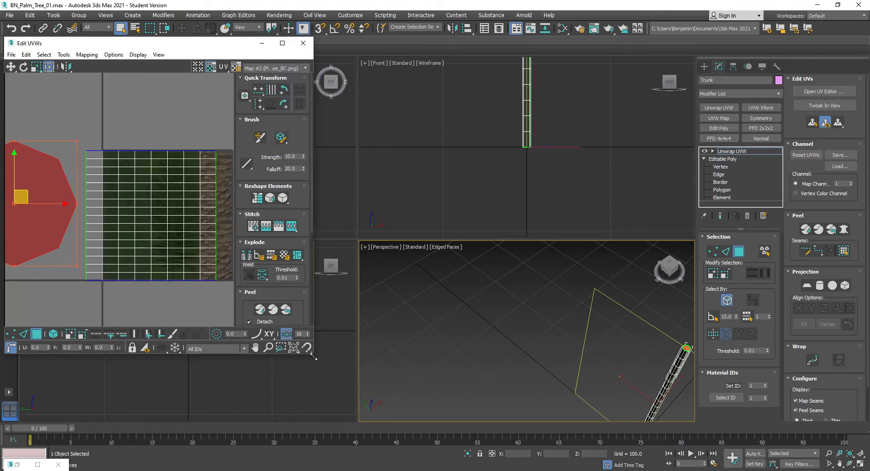
left_click_drag(447, 379, 505, 413)
Move the trunk's side UV shell so its right edge lines up with the bark texture's right edge.
left_click_drag(353, 106, 172, 358)
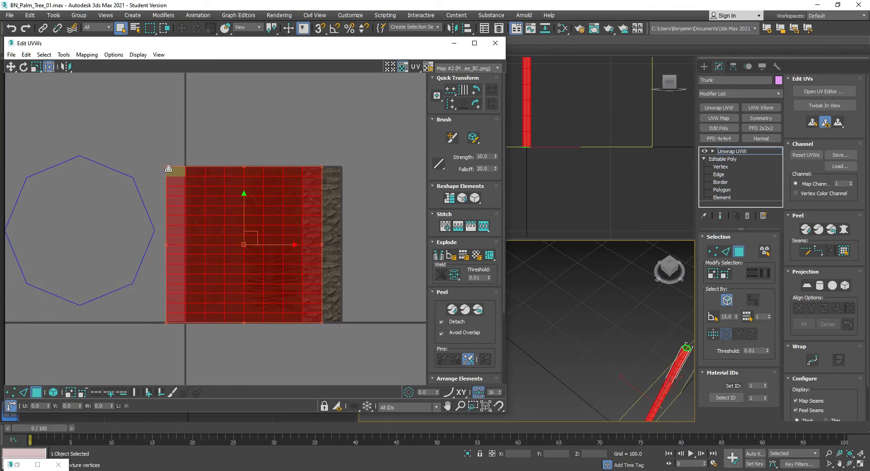
scroll(323, 328, "up", 5)
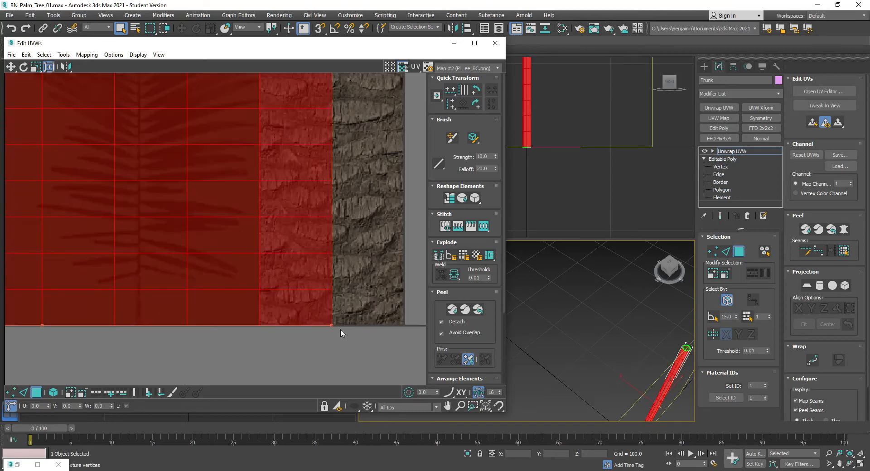
scroll(274, 176, "down", 3)
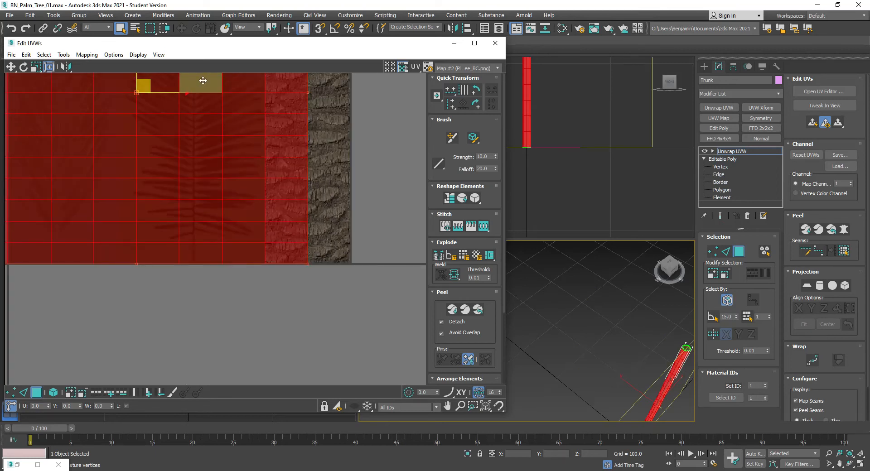
left_click_drag(186, 94, 230, 104)
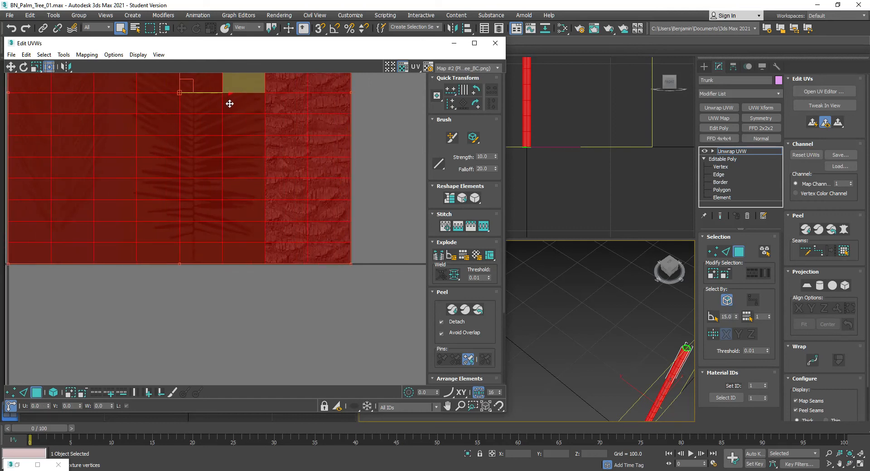
Scale the trunk's side UV shell narrower to fit the bark strip, aligning its upper-left corner with the strip's corner.
scroll(192, 291, "down", 3)
left_click_drag(112, 124, 233, 126)
scroll(233, 126, "up", 8)
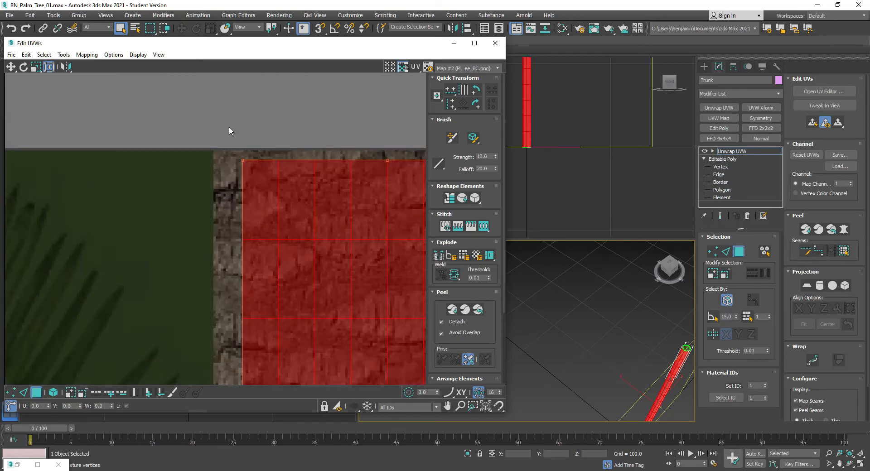
left_click_drag(217, 155, 213, 150)
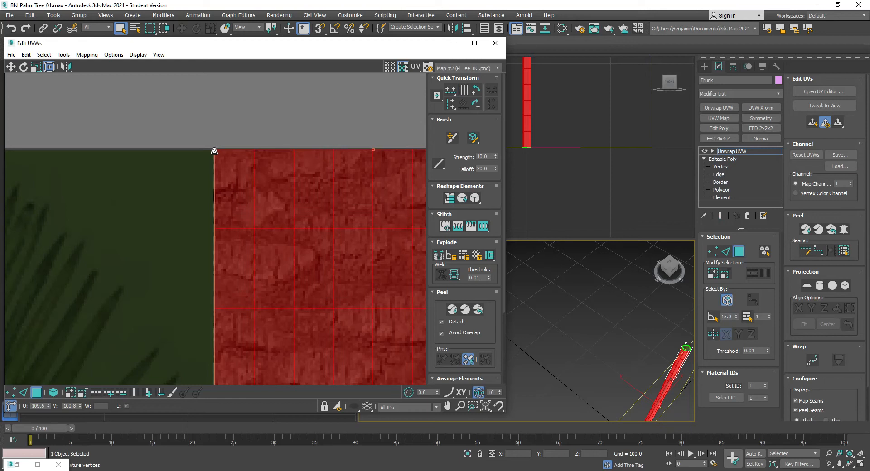
Examine the bark mapping along the trunk outside the UV Editor with edged faces hidden, and return to its Unwrap UVW modifier.
scroll(679, 382, "up", 6)
scroll(621, 330, "down", 1)
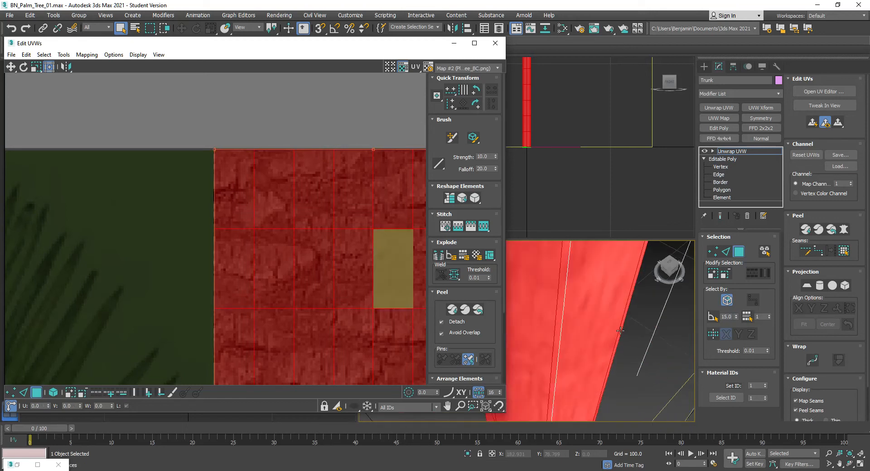
scroll(623, 330, "down", 5)
middle_click_drag(569, 338, 414, 325, "alt")
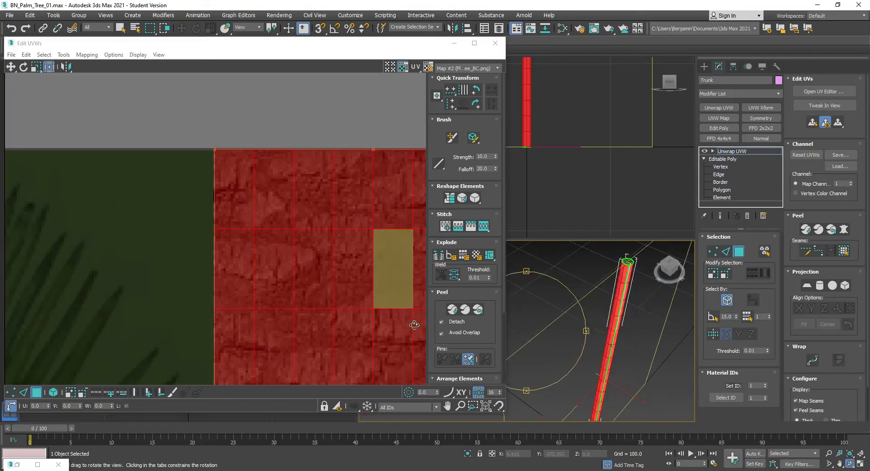
scroll(617, 294, "up", 4)
key("q")
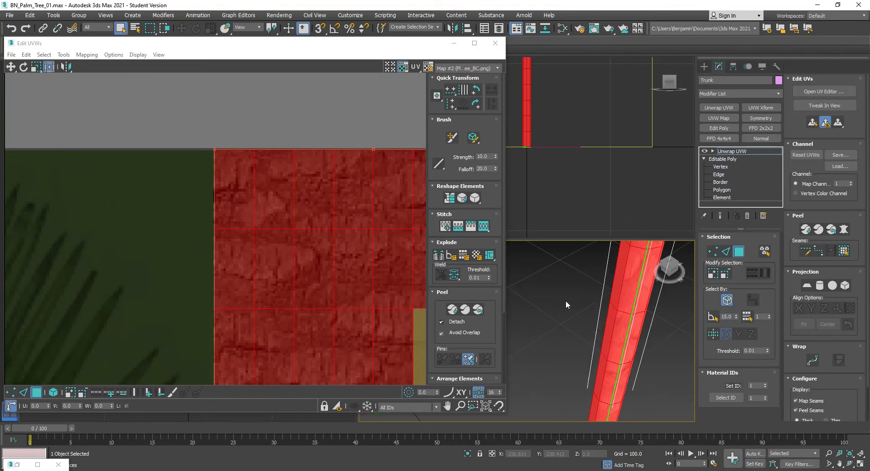
left_click(705, 67)
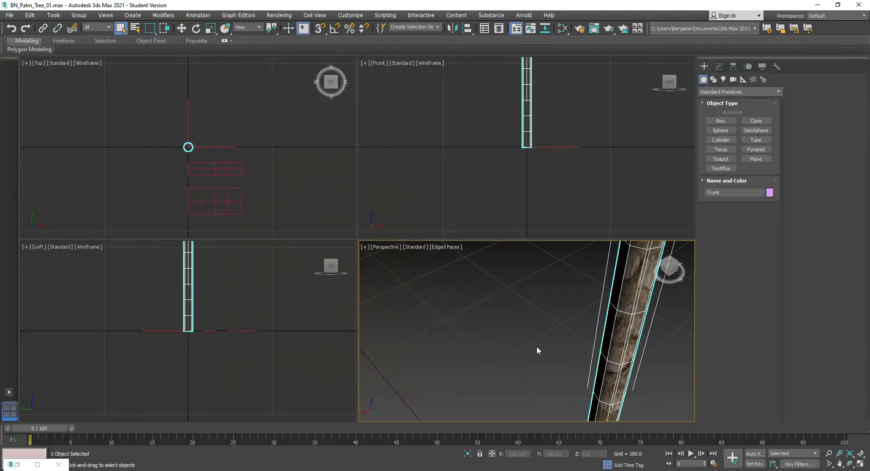
left_click(531, 353)
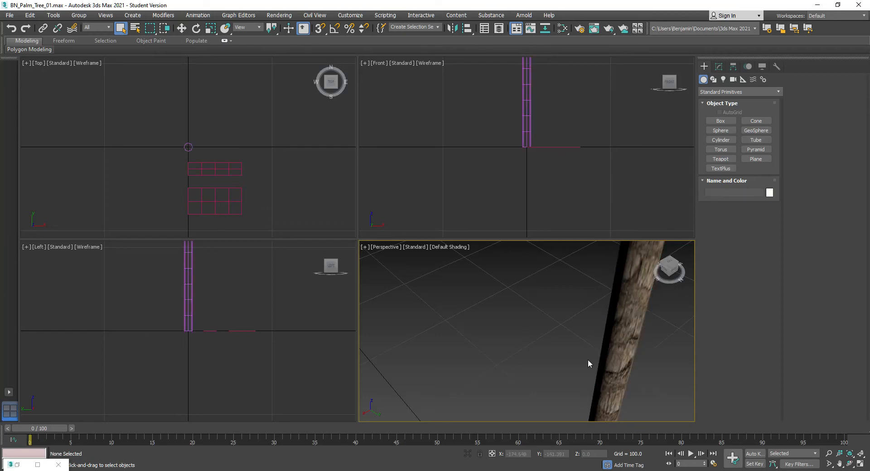
left_click(624, 343)
left_click(720, 67)
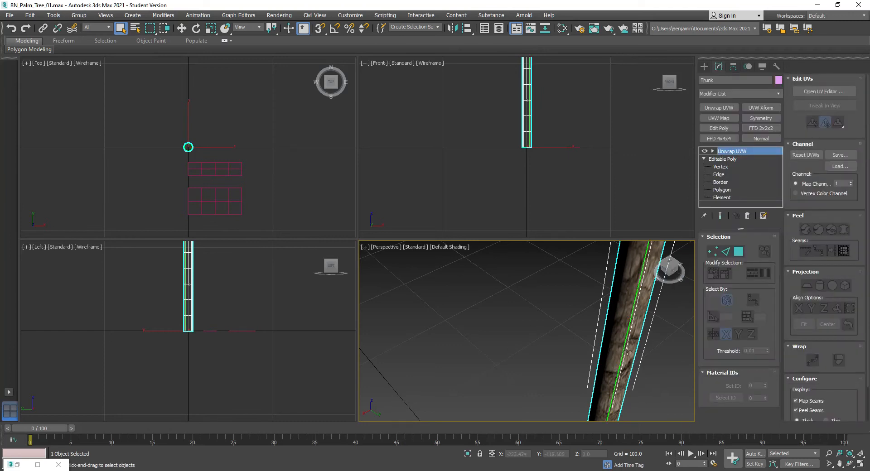
Maximize the Perspective viewport, frame the whole trunk, and convert it to an Editable Poly to collapse its unwrap.
left_click(864, 464)
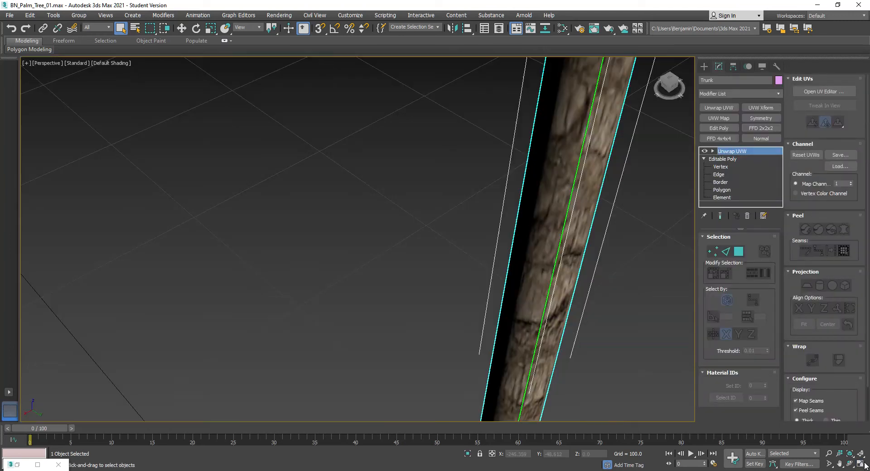
key("z")
key("ctrl+r")
left_click_drag(315, 266, 470, 235)
right_click(470, 236)
right_click(412, 176)
mouse_move(438, 272)
left_click(551, 279)
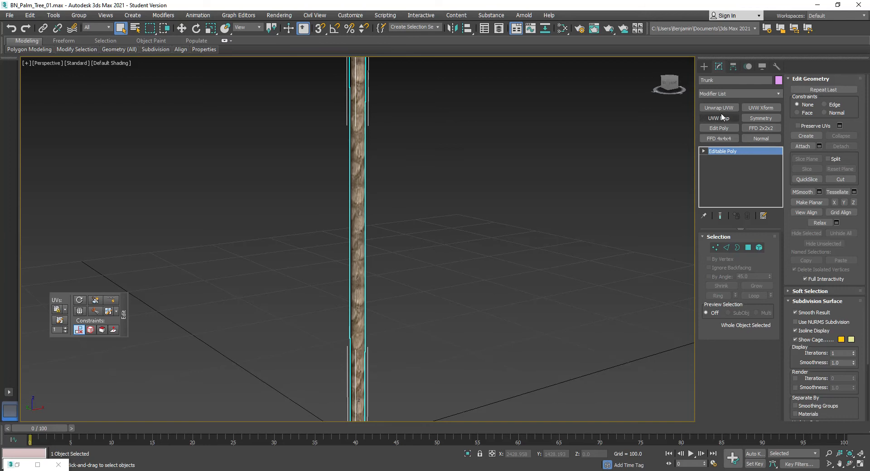
Add a UVW Xform modifier to the trunk and set its V Tile to 3 to repeat the bark vertically.
left_click(757, 107)
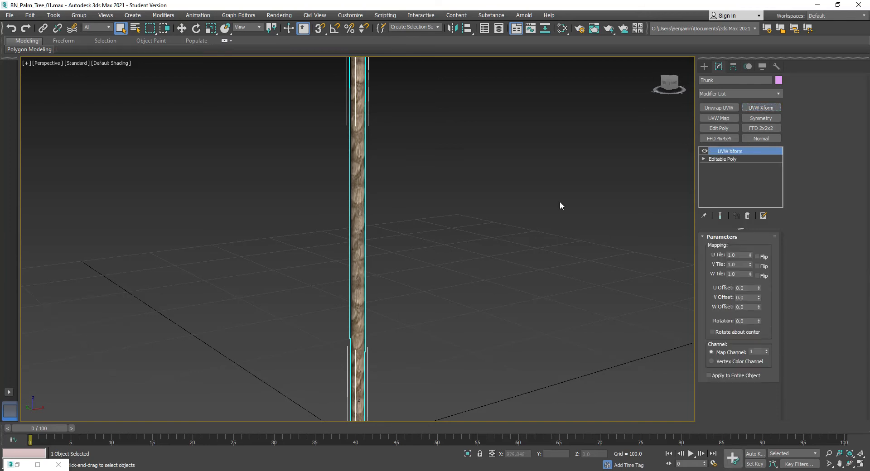
middle_click_drag(489, 314, 505, 254, "alt")
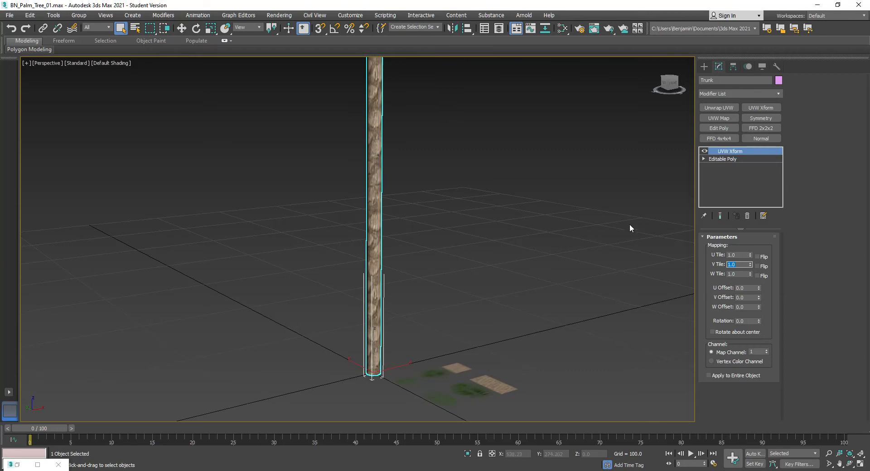
type("3")
key("Return")
middle_click_drag(400, 148, 430, 135)
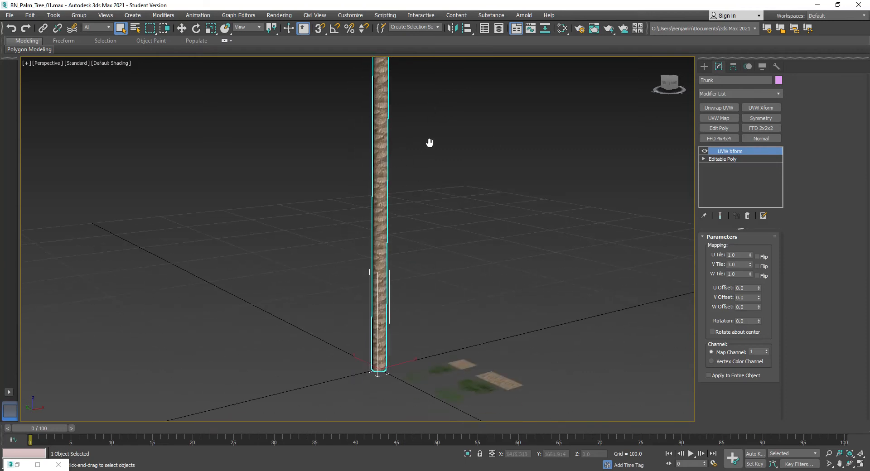
scroll(390, 220, "up", 3)
scroll(390, 220, "down", 3)
Try a V Tile of 2, set it to 2.5, and convert the trunk to an Editable Poly.
double_click(742, 264)
type("2")
key("Return")
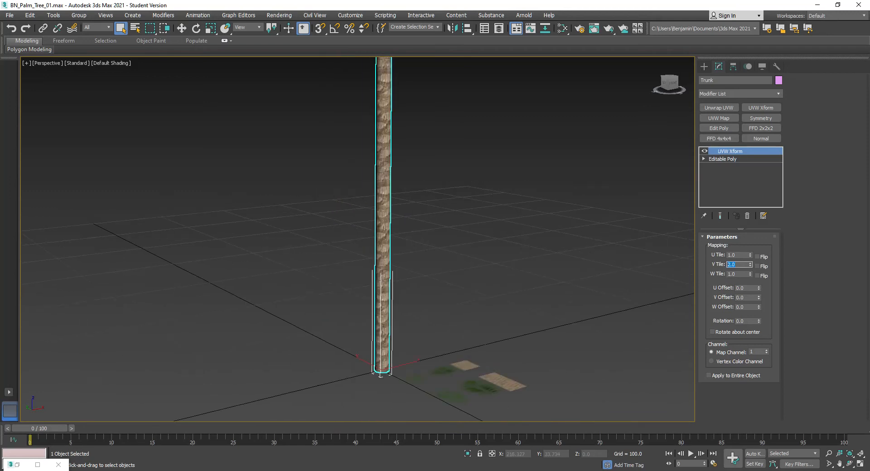
type("5")
key("Return")
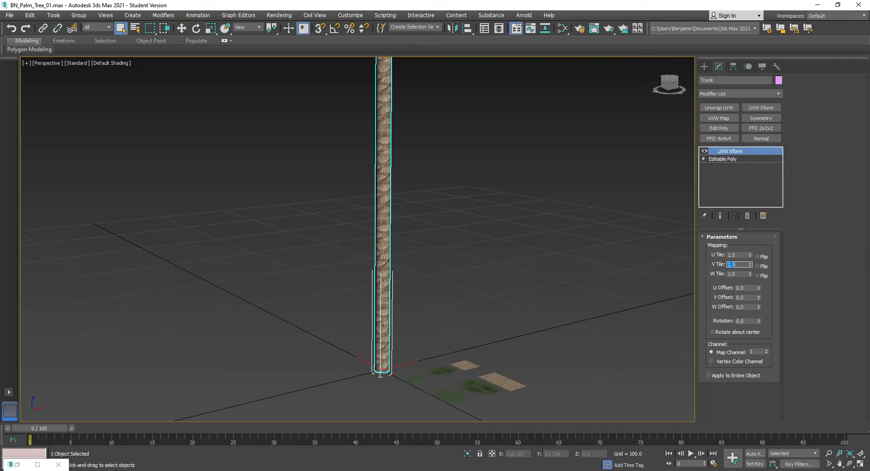
right_click(481, 230)
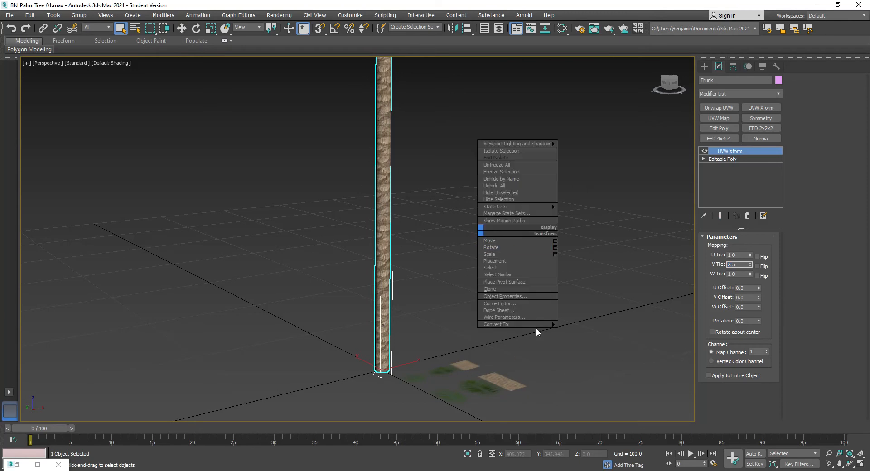
mouse_move(539, 325)
left_click(589, 331)
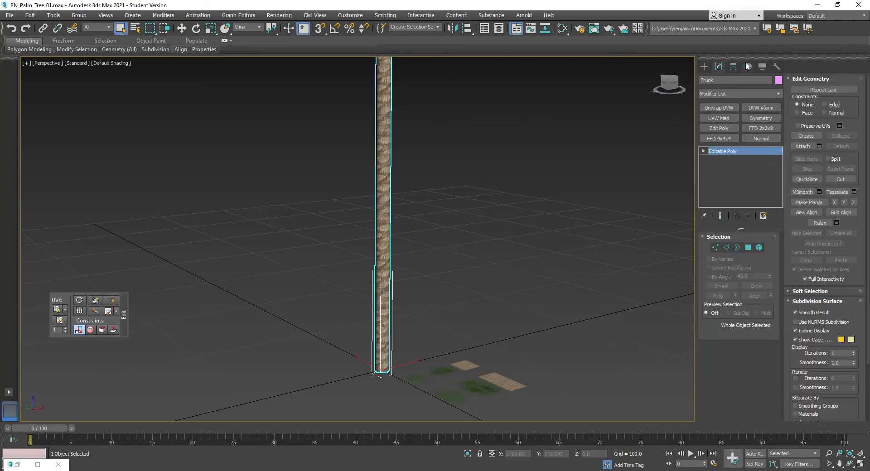
Apply Unwrap UVW to the trunk, open the UV Editor, and select the octagonal end-cap UVs.
left_click(716, 109)
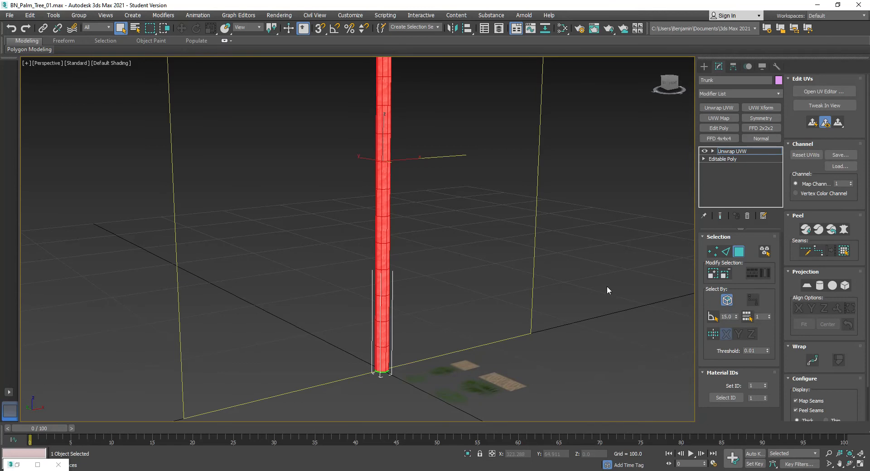
left_click(824, 91)
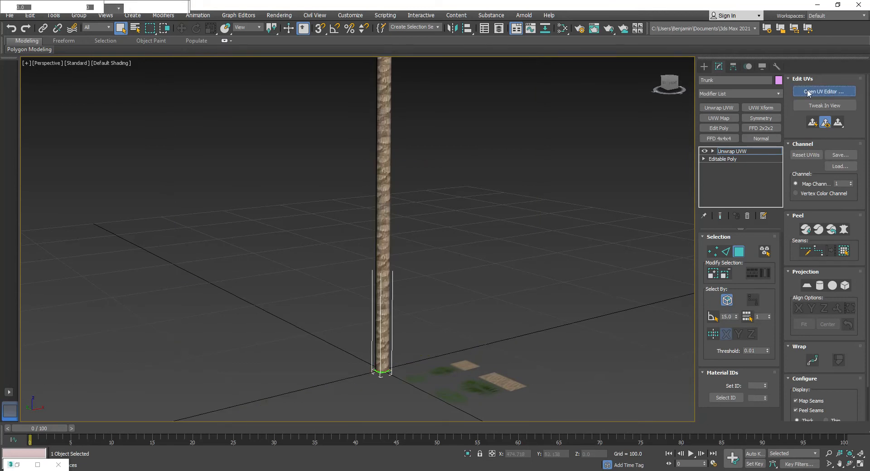
left_click_drag(72, 151, 175, 233)
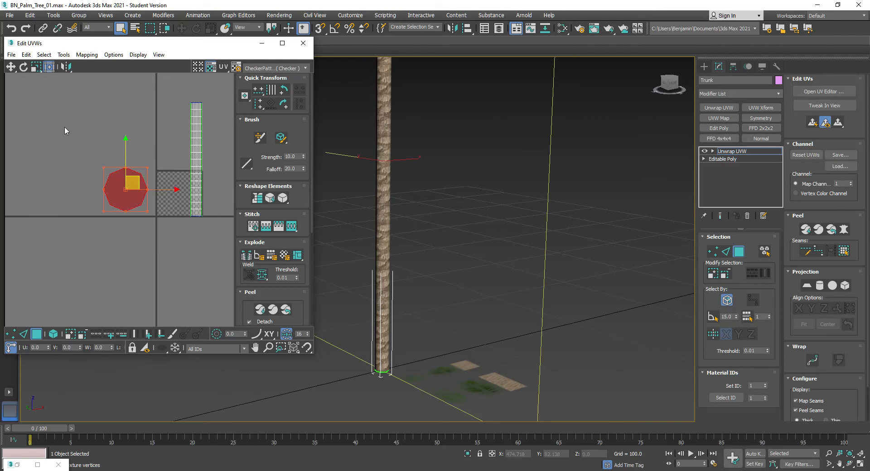
scroll(120, 171, "up", 3)
scroll(168, 236, "down", 2)
middle_click_drag(181, 268, 96, 262)
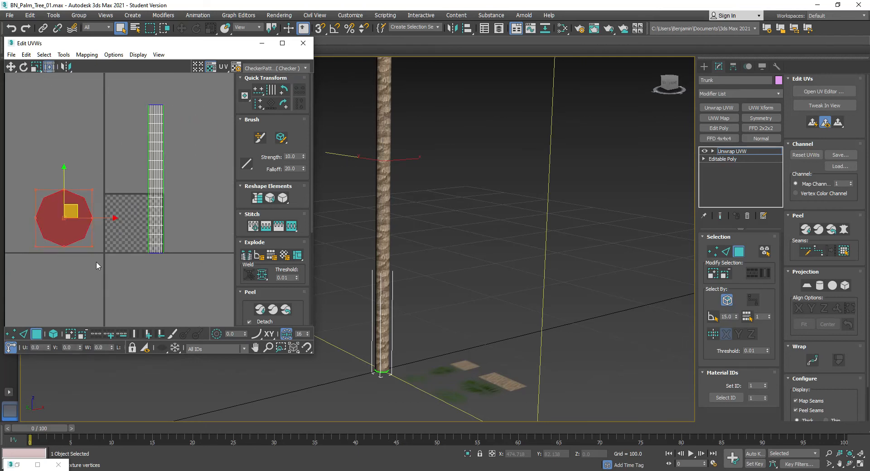
Scale the trunk's cap UVs down to a small octagon and place them within the side shell over the bark area.
left_click_drag(40, 194, 71, 201)
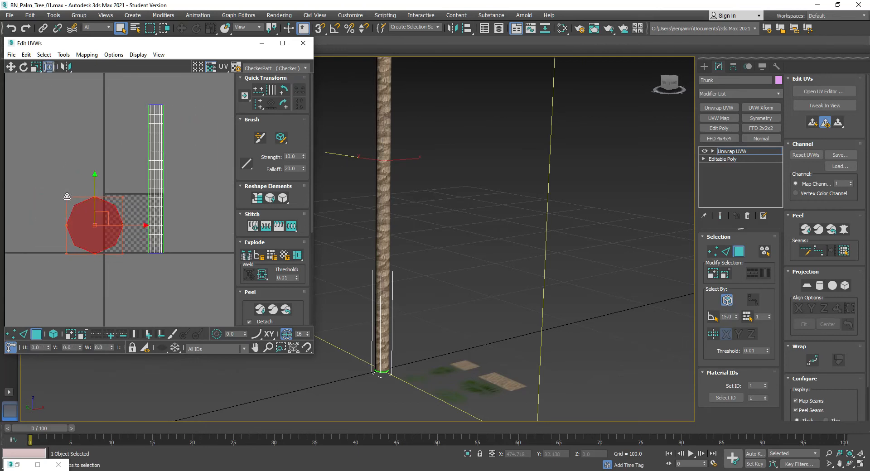
right_click(86, 219)
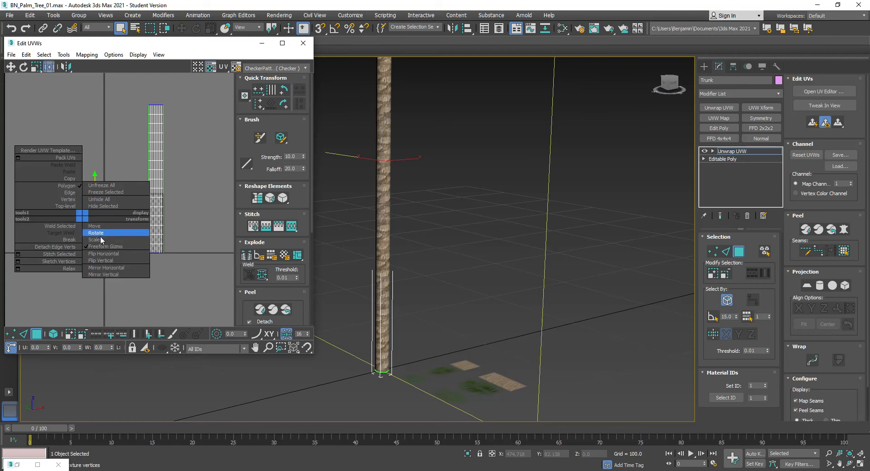
left_click(105, 240)
left_click_drag(105, 241, 82, 300)
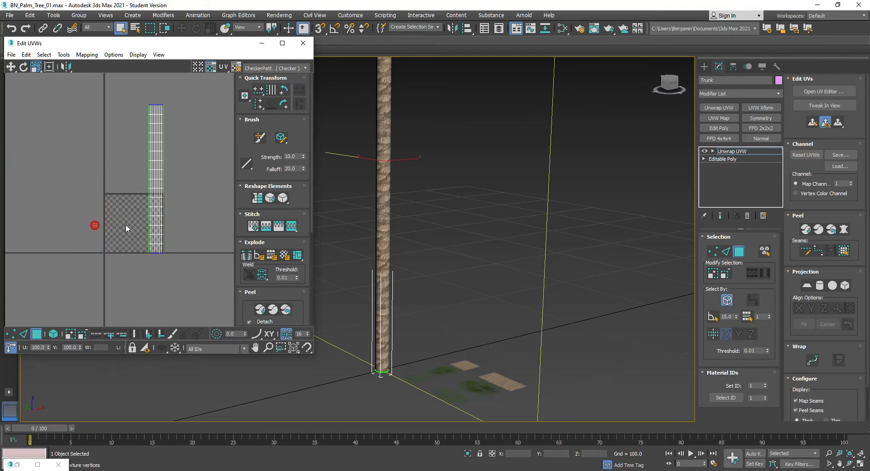
scroll(123, 226, "up", 5)
right_click(48, 215)
left_click(95, 221)
left_click_drag(45, 216, 223, 174)
left_click(148, 214)
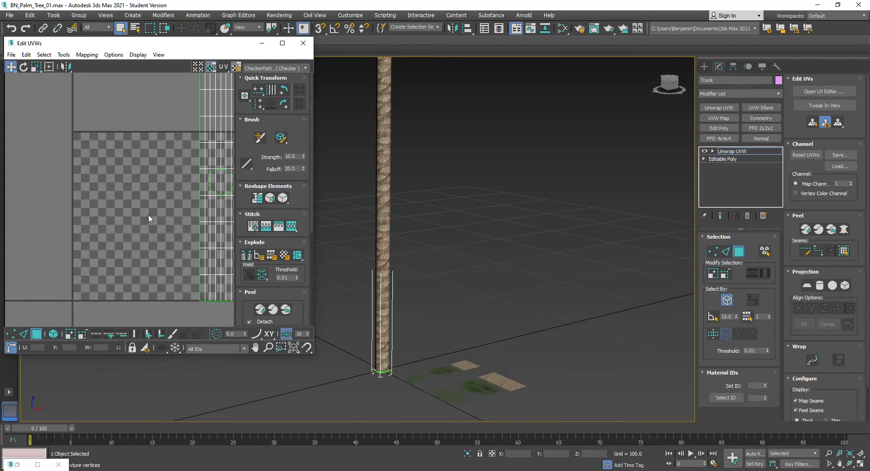
Convert the trunk to an Editable Poly to collapse the cap UV edits.
middle_click_drag(151, 210, 73, 214)
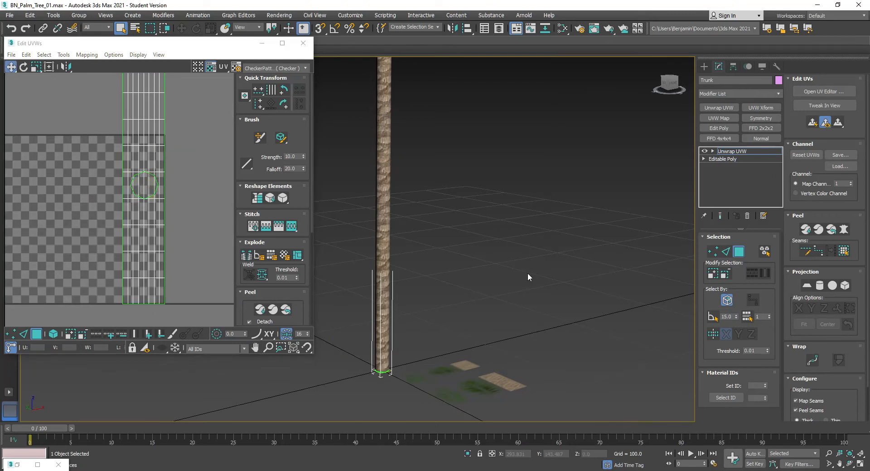
right_click(457, 190)
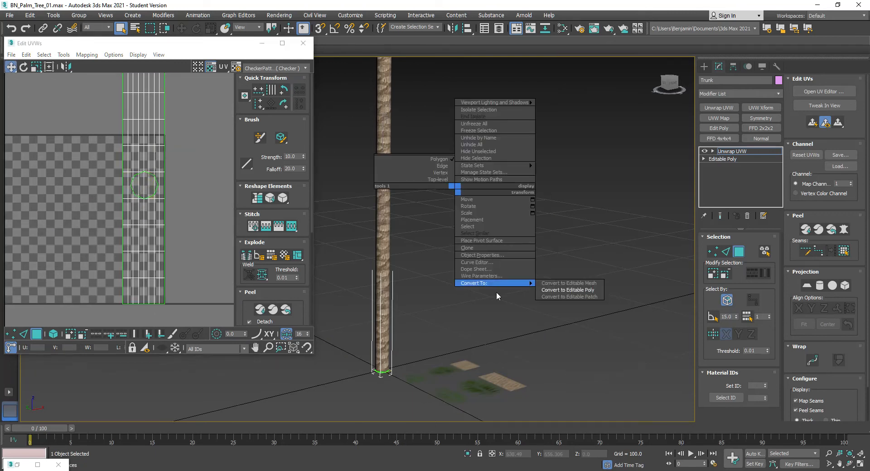
left_click(583, 290)
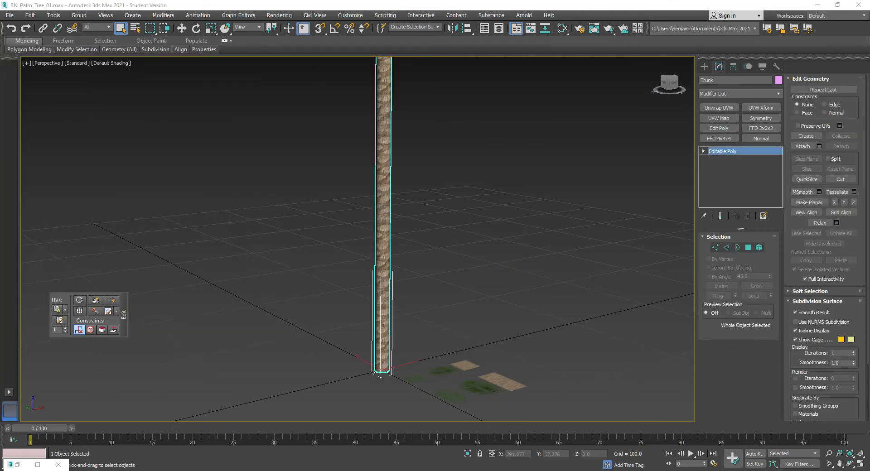
Select both frond planes and enable moving only their pivots.
left_click(450, 368)
scroll(451, 367, "up", 5)
middle_click_drag(471, 365, 410, 251)
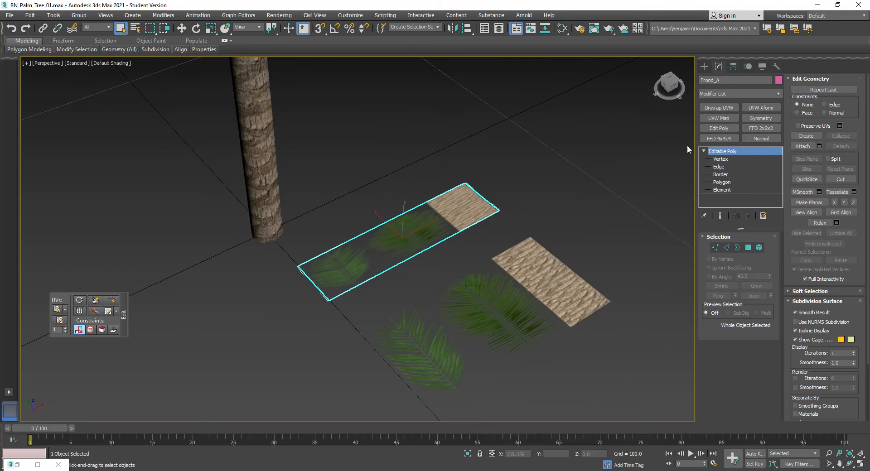
left_click_drag(581, 165, 356, 369)
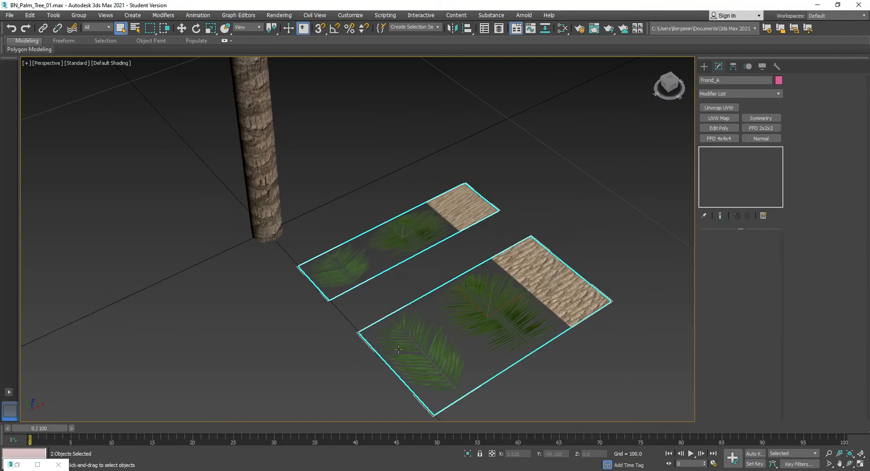
left_click(733, 68)
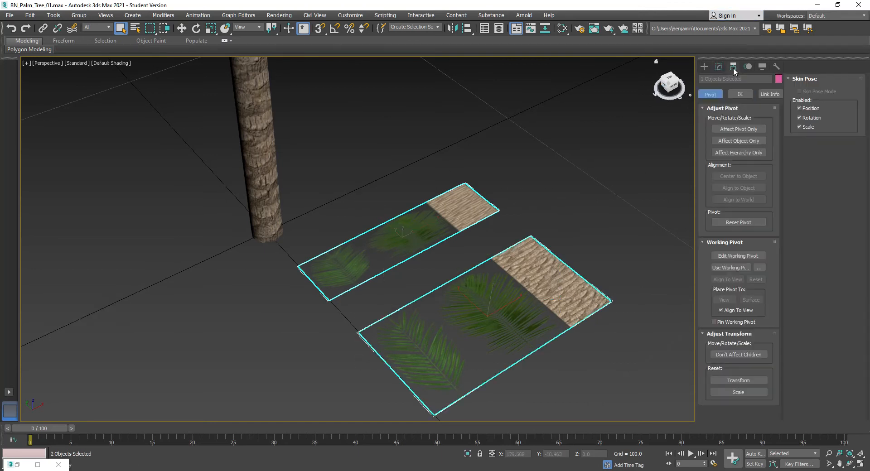
left_click(733, 128)
key("w")
Move both frond pivots along X, try setting their Y position to 0, and undo the Y change.
left_click_drag(501, 300, 434, 339)
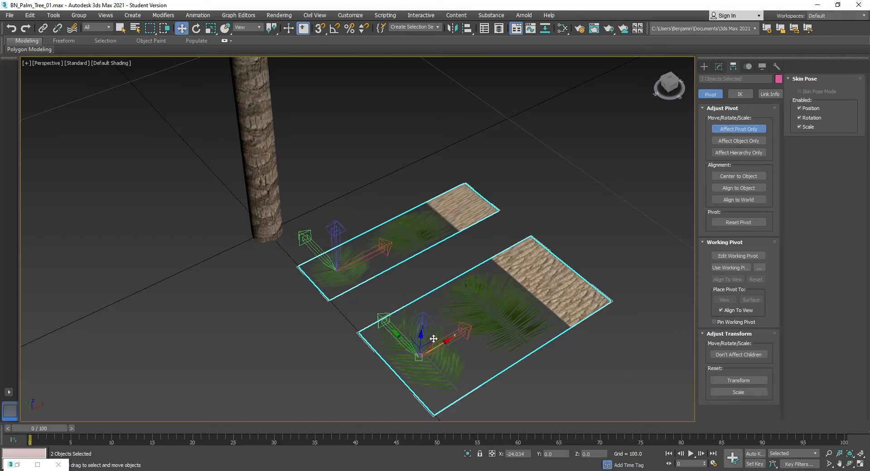
type("0")
key("Return")
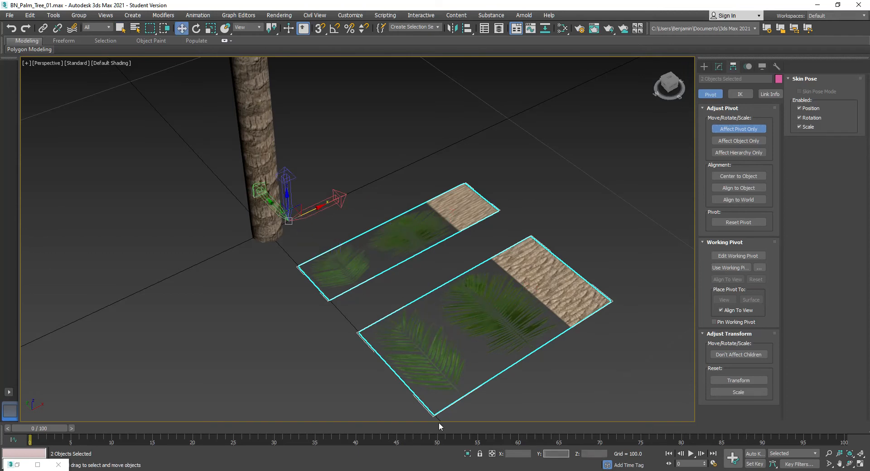
middle_click_drag(589, 343, 537, 406)
key("ctrl+z")
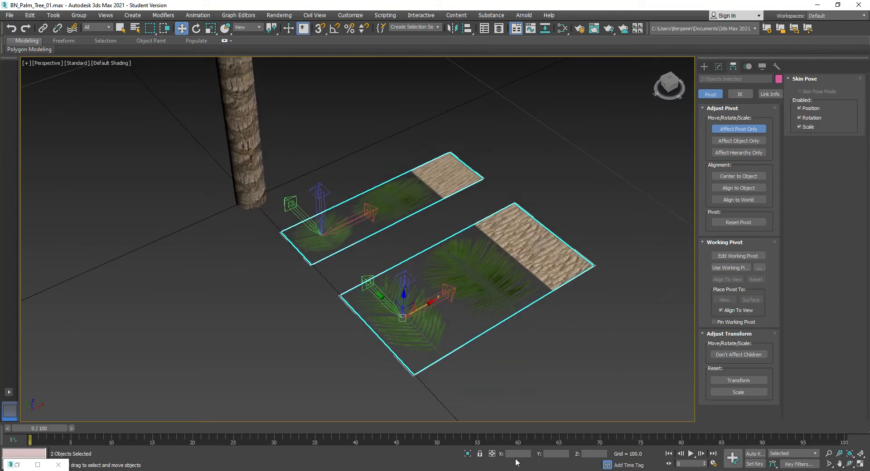
Set the X position of both frond pivots to 0, end pivot-only editing, and return to the modifier settings.
type("0")
key("Return")
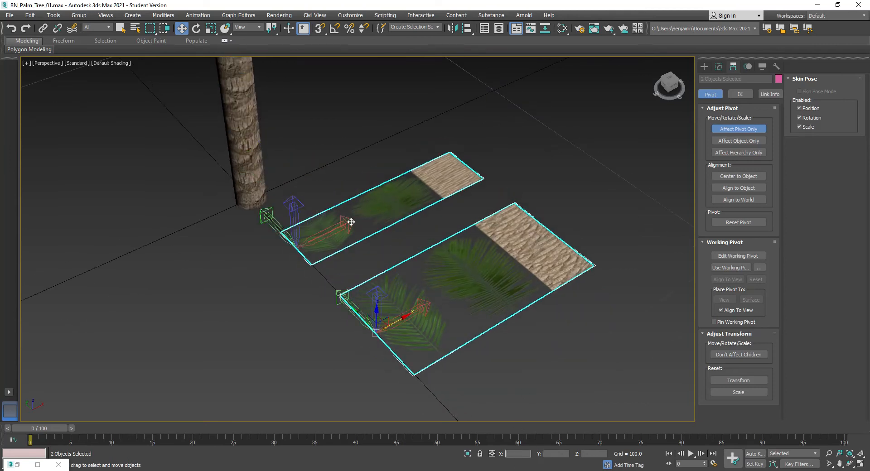
left_click(741, 129)
left_click(720, 67)
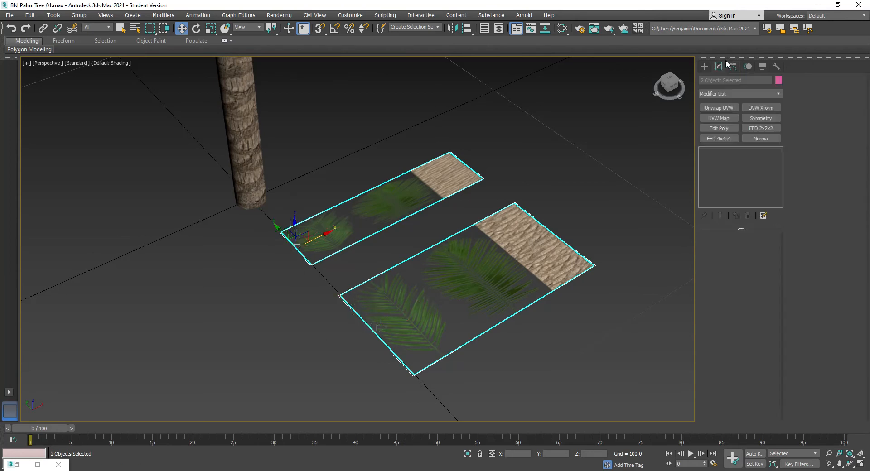
Apply Unwrap UVW to the smaller plane, Frond_A, and open its UVs in the UV Editor.
left_click(586, 189)
left_click(471, 177)
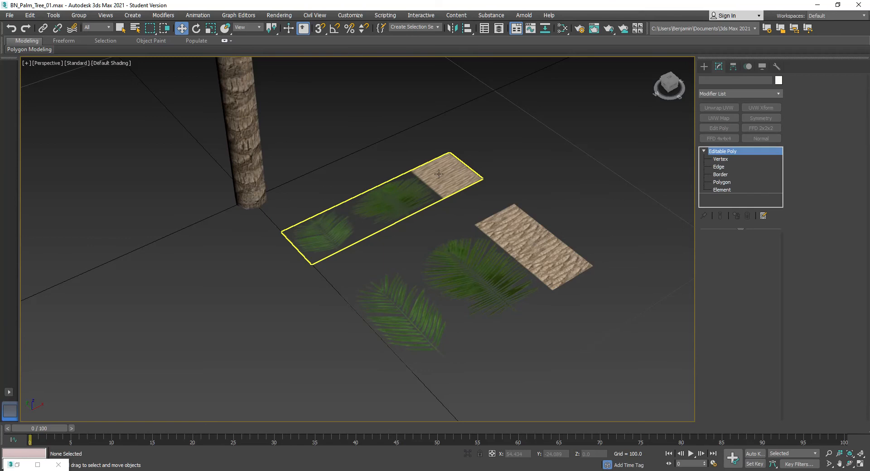
left_click(726, 110)
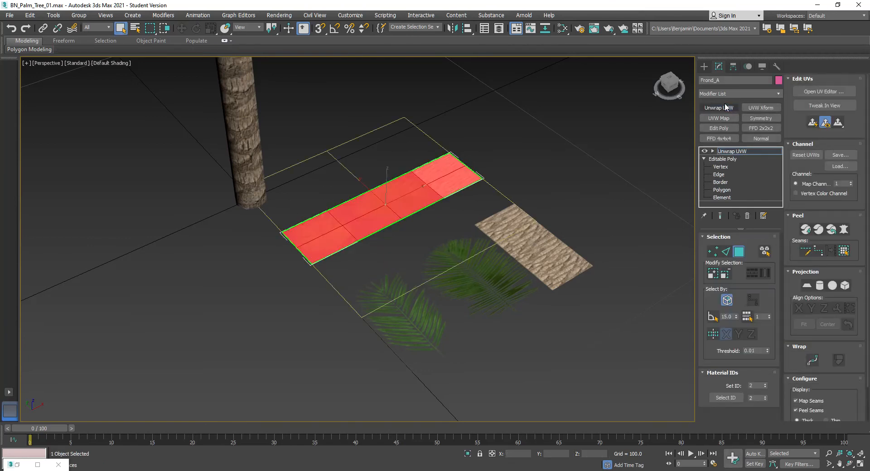
left_click(567, 173)
left_click(811, 91)
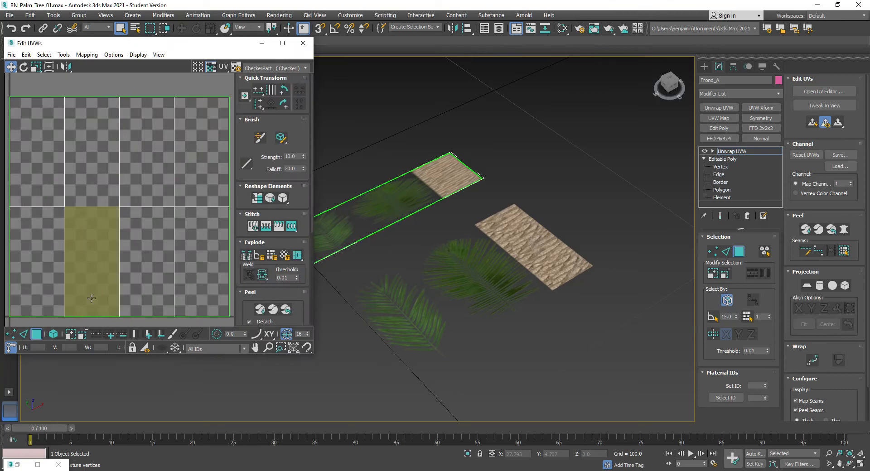
Select all of Frond_A's UV polygons and show Map #2 (Plam_Tree_BC.png) as the UV background.
scroll(94, 291, "down", 5)
key("ctrl+a")
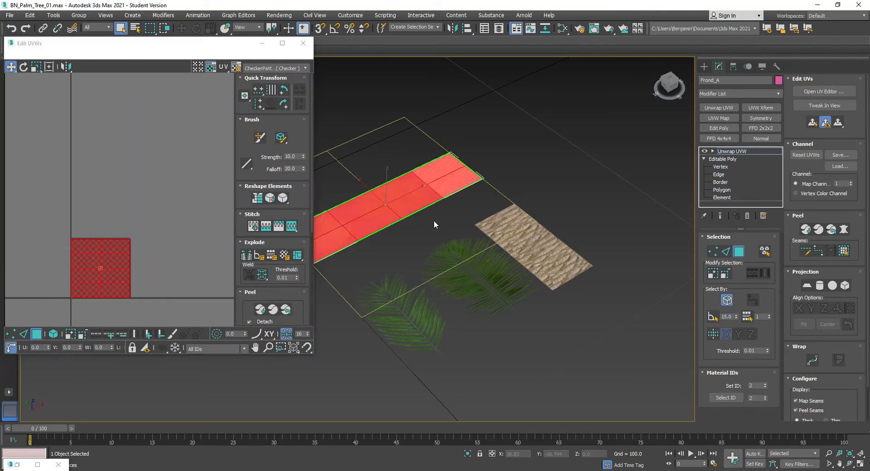
scroll(481, 231, "up", 6)
scroll(518, 236, "down", 5)
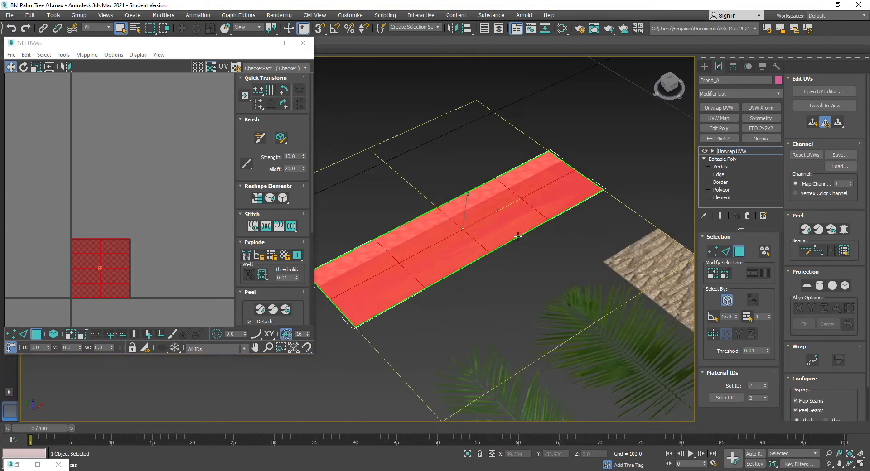
scroll(113, 243, "up", 1)
middle_click_drag(142, 266, 184, 207)
left_click(270, 69)
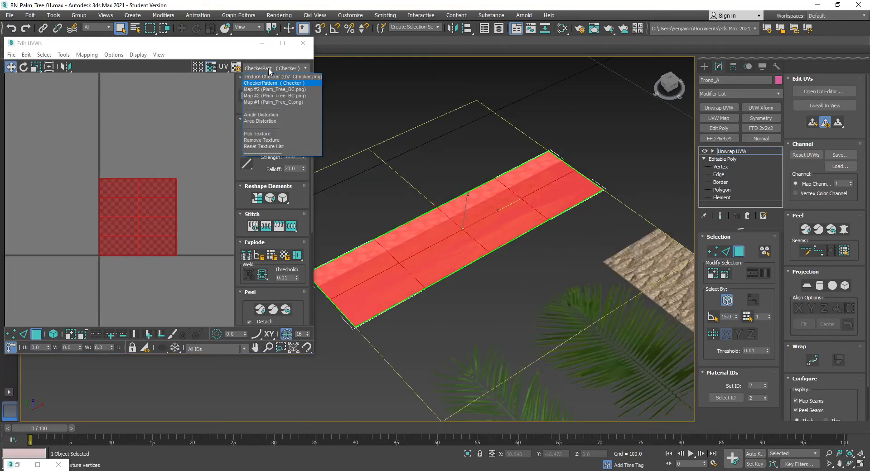
left_click(274, 96)
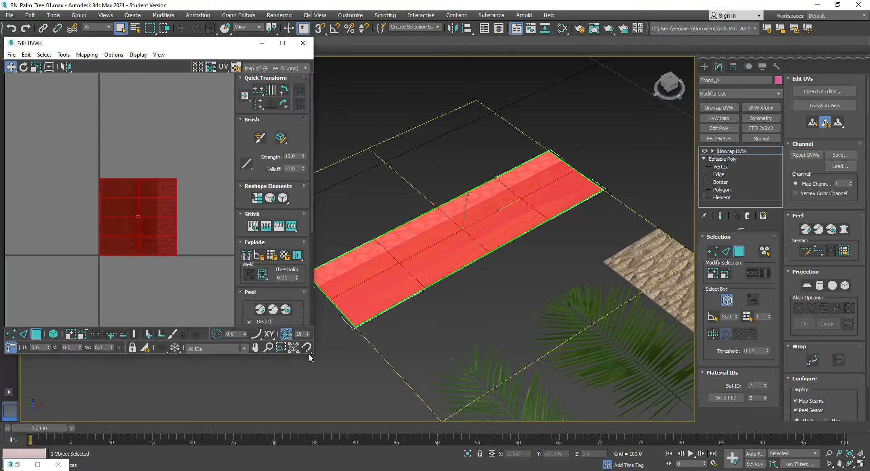
Enlarge the UV Editor and narrow all of Frond_A's UVs horizontally to cover only the narrow frond strip of the texture.
left_click_drag(314, 357, 529, 467)
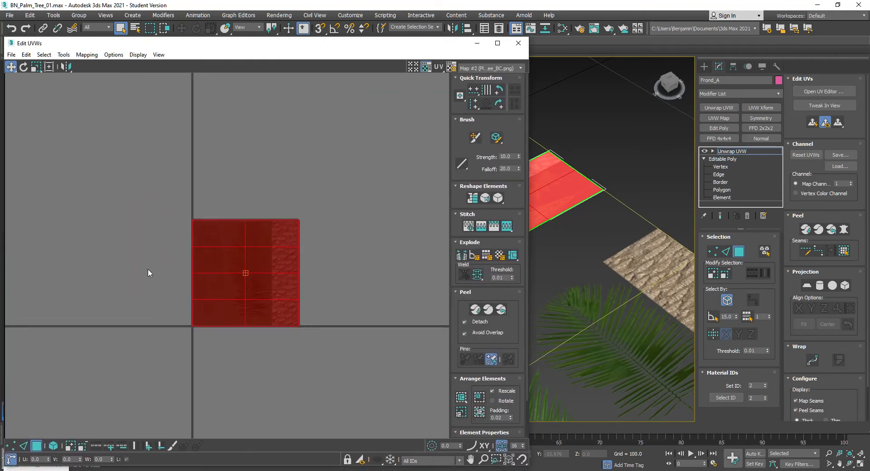
scroll(154, 260, "up", 5)
scroll(154, 260, "down", 4)
left_click(49, 67)
left_click_drag(377, 184, 253, 184)
scroll(250, 198, "up", 5)
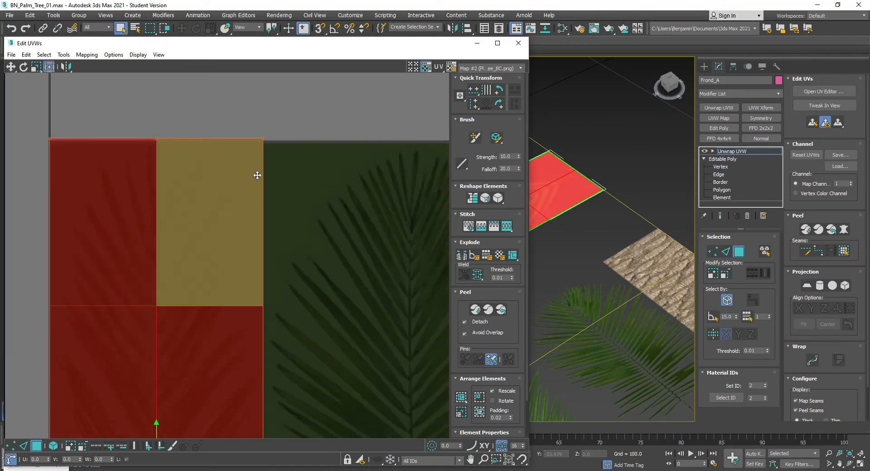
mouse_move(264, 140)
left_mouse_down()
mouse_move(263, 150)
mouse_move(269, 143)
left_mouse_up()
Uncover the viewport beside the UV Editor and rotate all of Frond_A's UVs by 180 degrees in two 90-degree turns.
left_click_drag(449, 49, 254, 49)
scroll(505, 276, "down", 5)
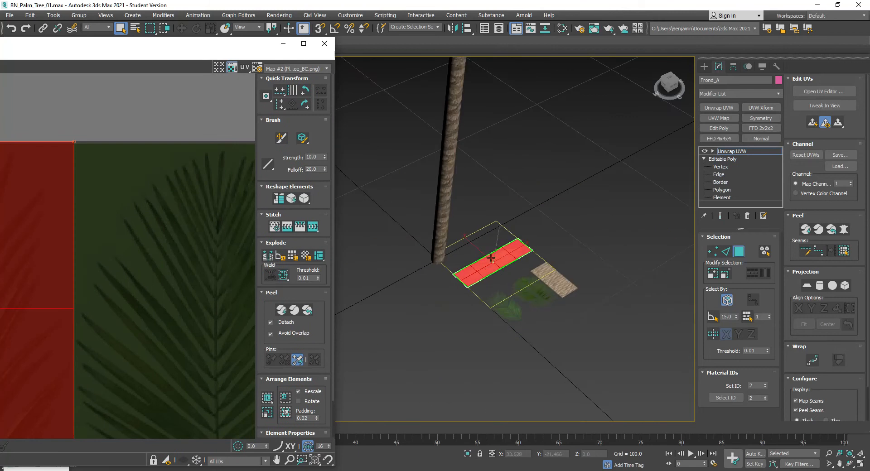
scroll(505, 276, "up", 4)
left_click(305, 108)
left_click(306, 108)
middle_click_drag(510, 268, 506, 268)
scroll(447, 277, "up", 4)
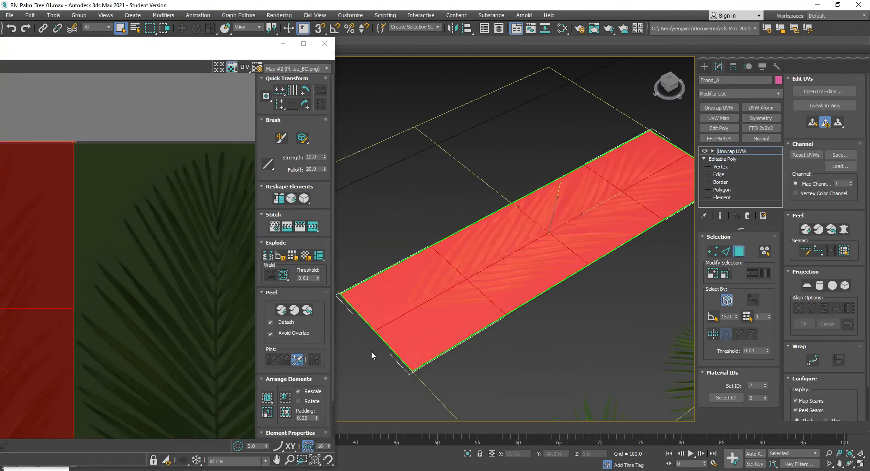
Turn off the shaded highlighting of selected faces and check the frond texture at Frond_A's end near the trunk.
scroll(370, 333, "up", 6)
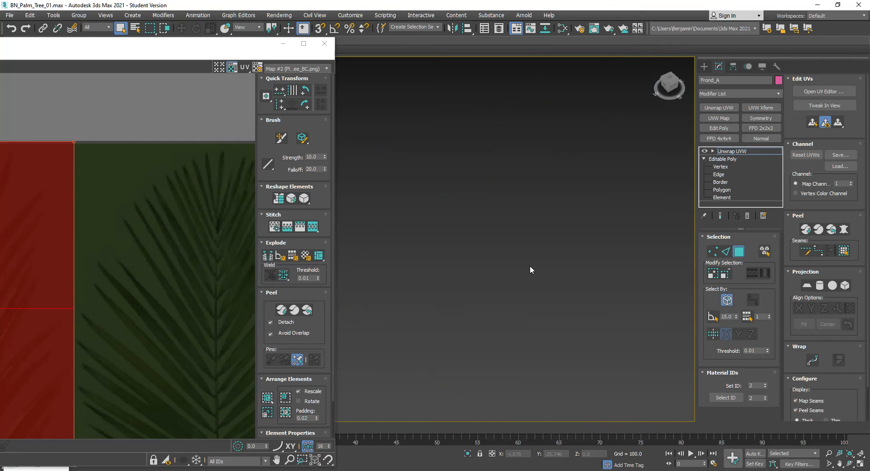
scroll(531, 266, "down", 3)
scroll(559, 247, "down", 4)
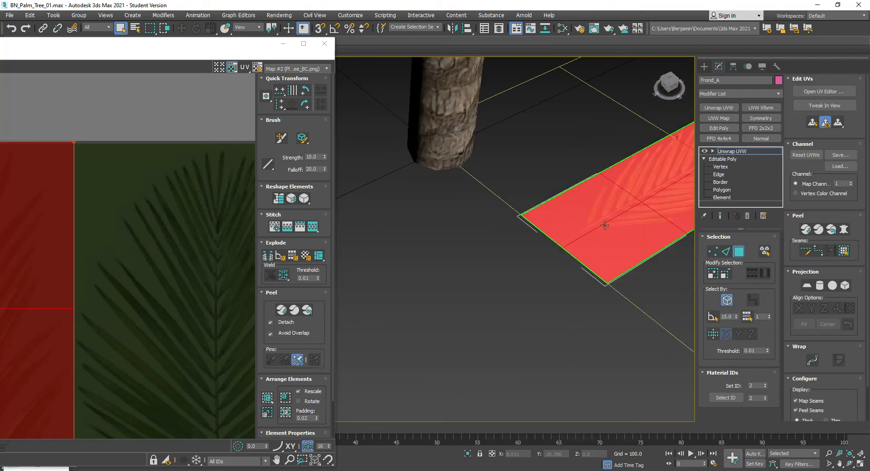
key("F2")
middle_click_drag(585, 246, 565, 254)
scroll(128, 261, "down", 3)
Try to shift all of Frond_A's UVs slightly along U, and undo the move.
middle_click_drag(115, 314, 159, 224)
scroll(202, 166, "down", 3)
middle_click_drag(188, 300, 224, 308)
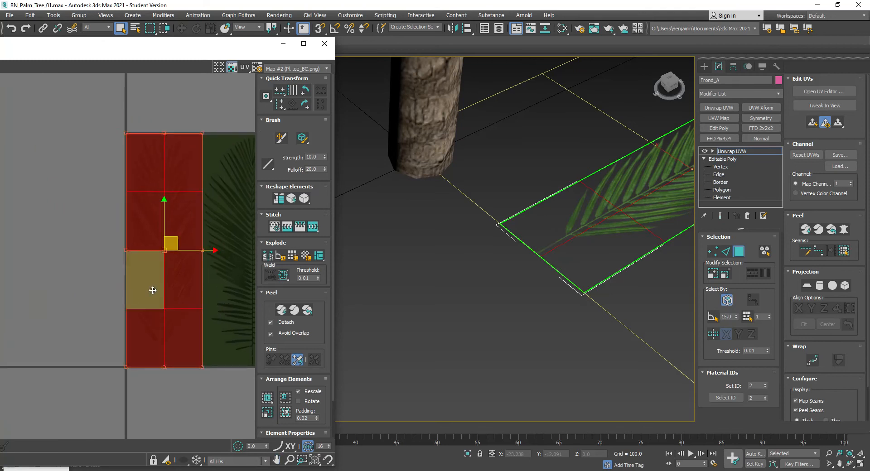
scroll(160, 290, "up", 3)
left_click_drag(217, 228, 206, 225)
key("ctrl+z")
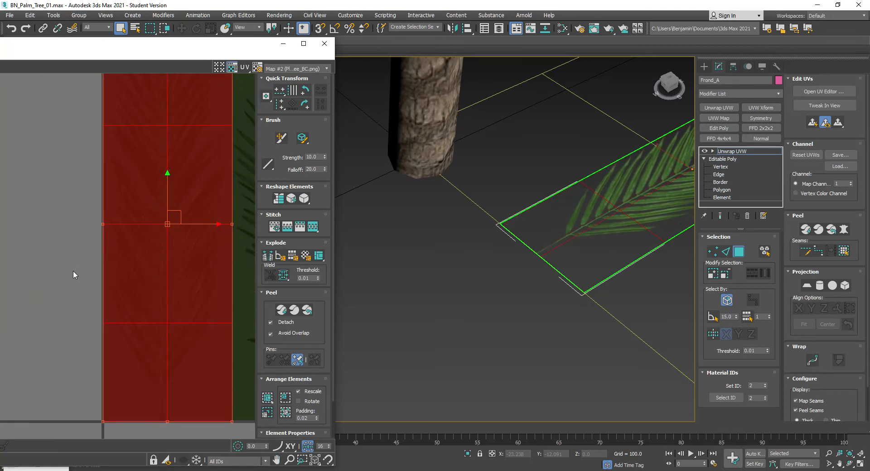
Move Frond_A's central vertical UV edge line onto the frond's stem and pull the border beside the wider frond slightly inward.
left_click(52, 252)
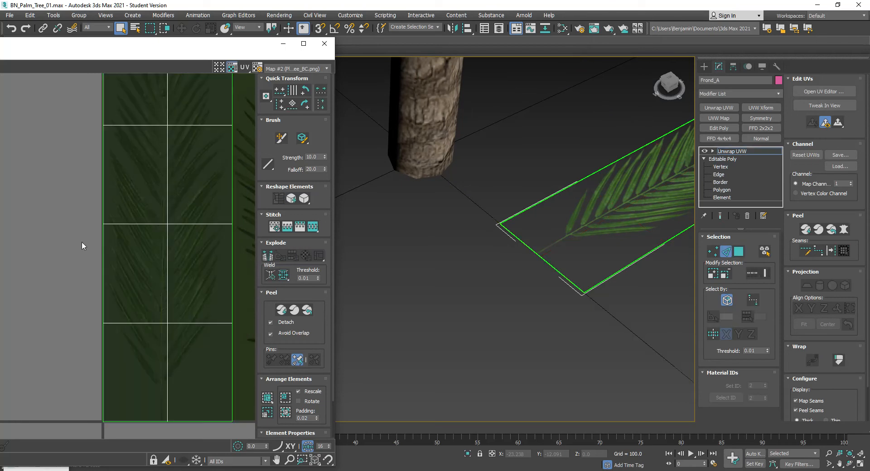
left_click(167, 188)
left_click_drag(198, 224, 190, 226)
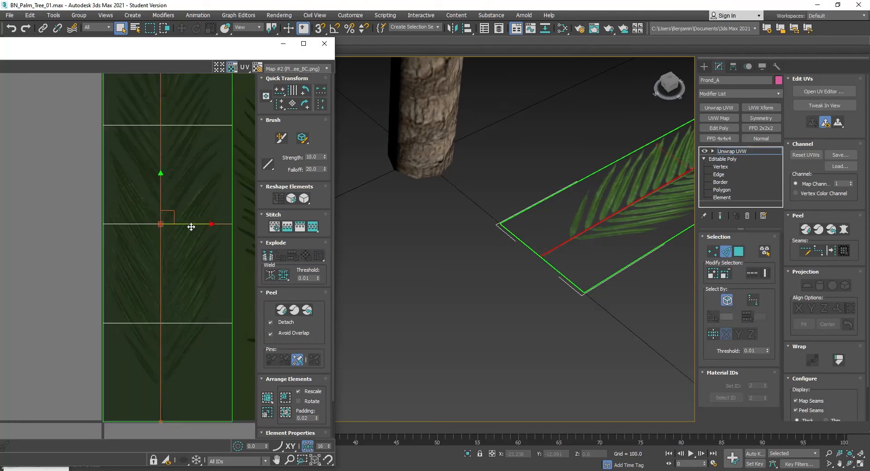
left_click(232, 205)
mouse_move(251, 227)
left_mouse_down()
mouse_move(240, 224)
mouse_move(247, 227)
left_mouse_up()
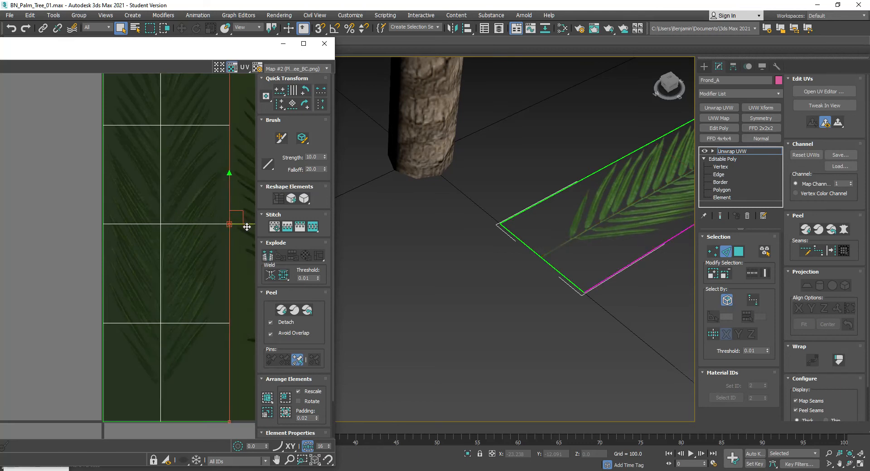
Deselect the UV edges and convert Frond_A to an Editable Poly.
left_click(542, 268)
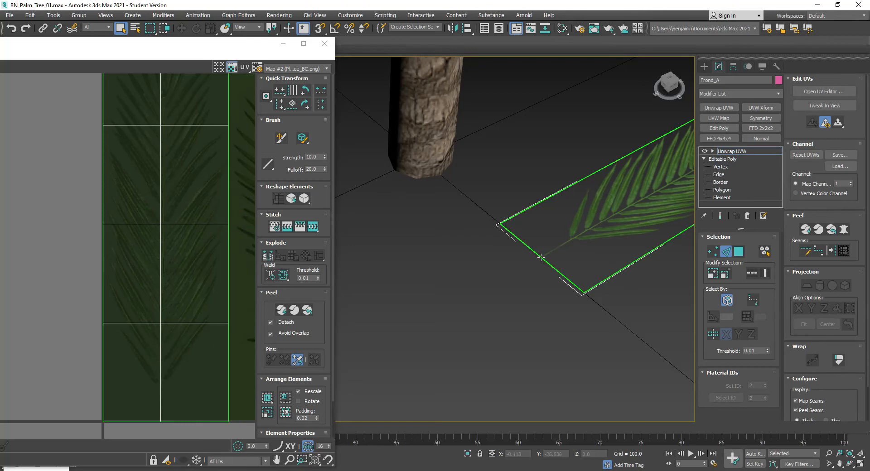
right_click(554, 245)
mouse_move(587, 341)
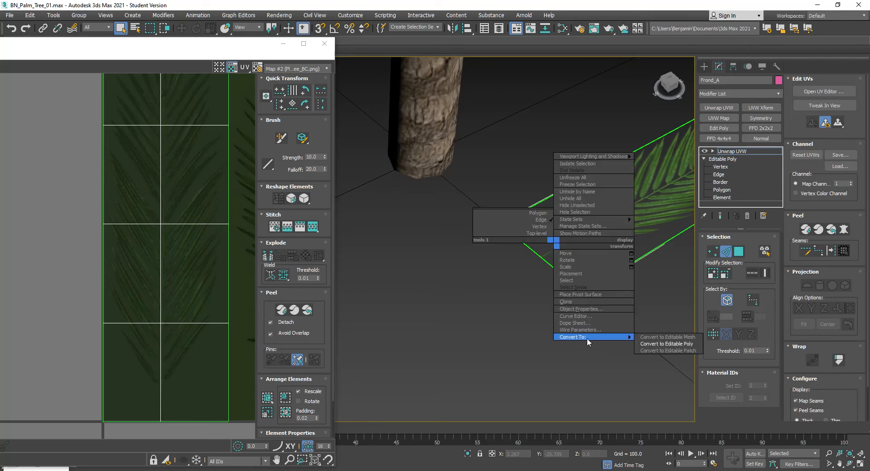
left_click(666, 344)
Show edged faces, apply Unwrap UVW to the larger plane, Frond_B, and open its UVs in the UV Editor.
middle_click_drag(493, 309, 314, 295)
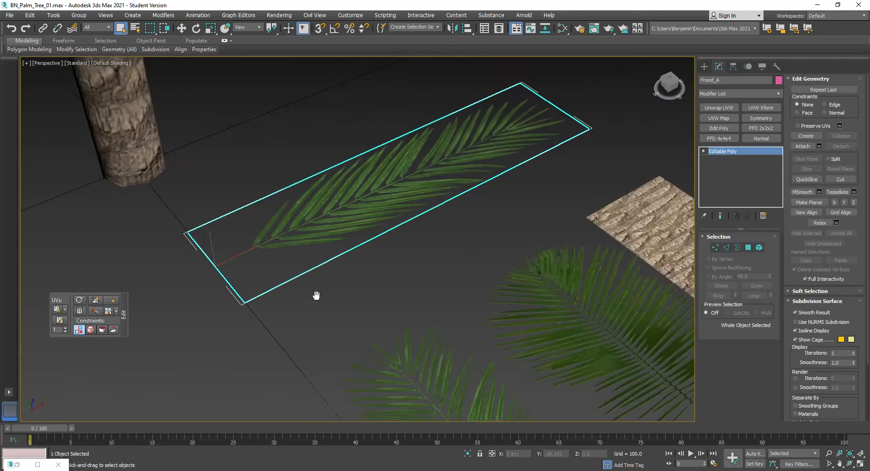
scroll(313, 295, "down", 4)
left_click(392, 285)
key("F3")
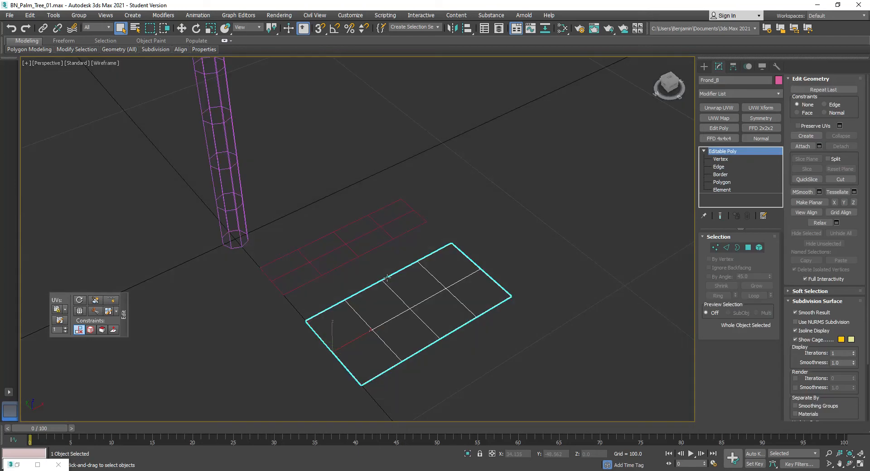
key("F4")
left_click(722, 107)
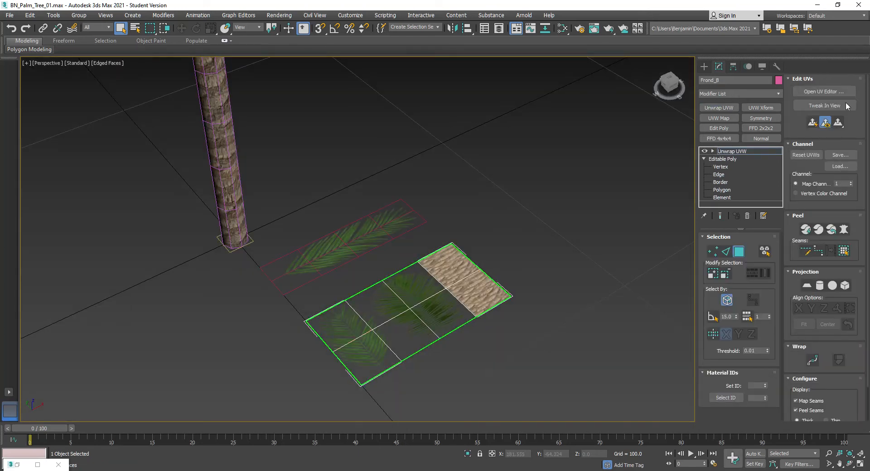
left_click(825, 92)
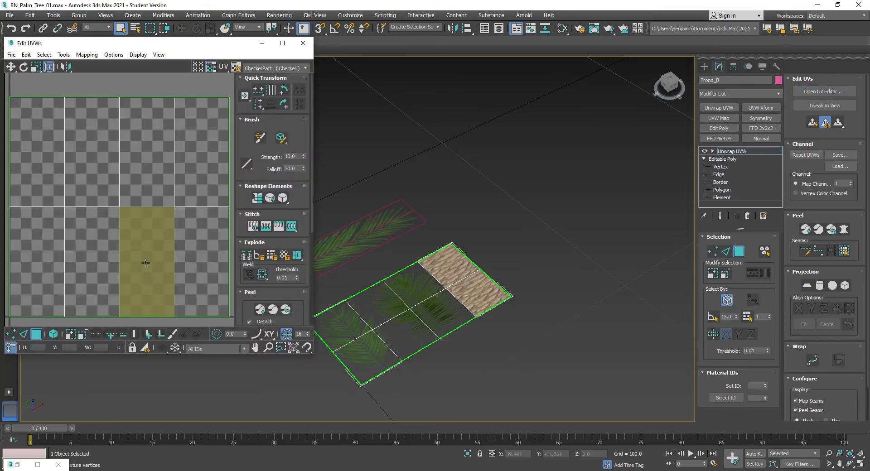
Select all of Frond_B's UV polygons and rotate them 90 degrees so the fronds run along the plane's length.
left_click_drag(31, 83, 241, 296)
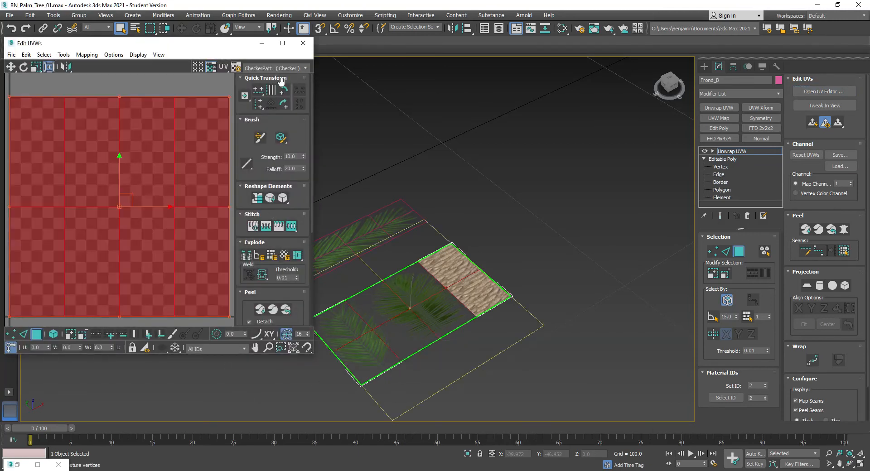
left_click(552, 253)
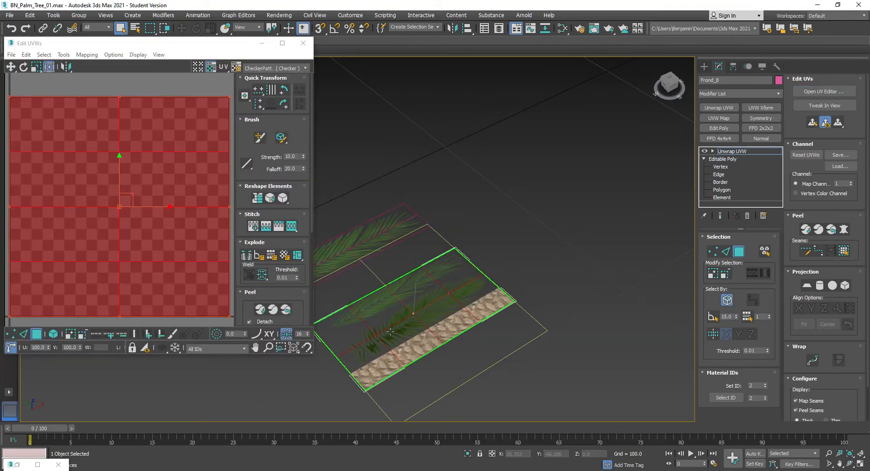
scroll(337, 368, "up", 2)
scroll(349, 360, "up", 3)
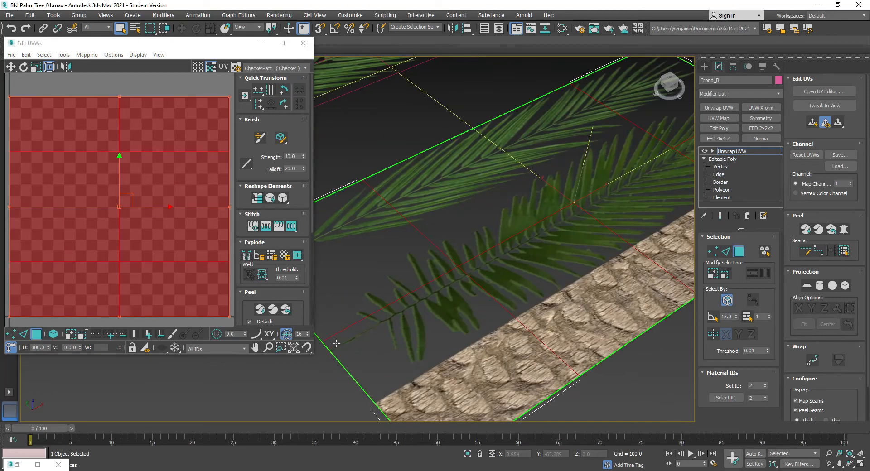
scroll(335, 347, "down", 5)
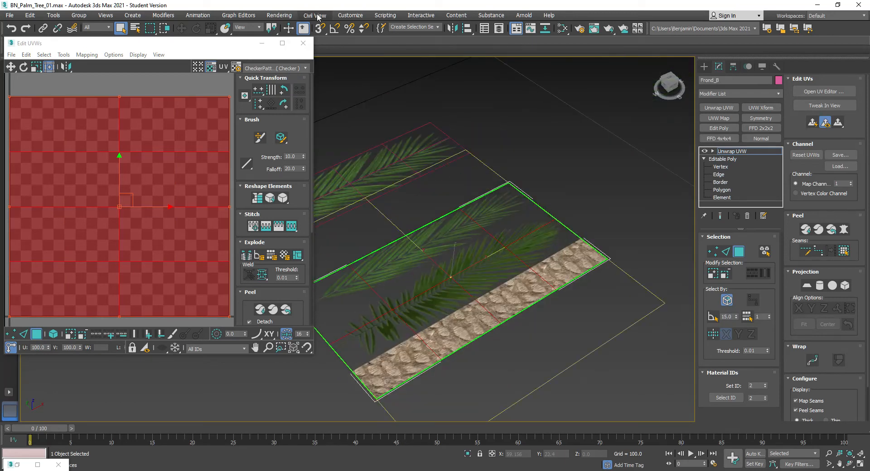
Maximize the UV Editor and show Map #2 (Plam_Tree_BC.png) as the background for Frond_B's UVs.
left_click(282, 44)
left_click(832, 28)
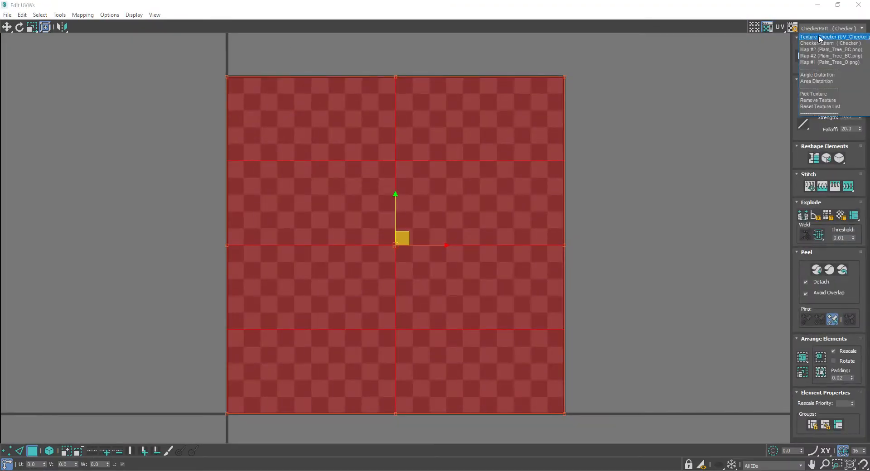
left_click(828, 55)
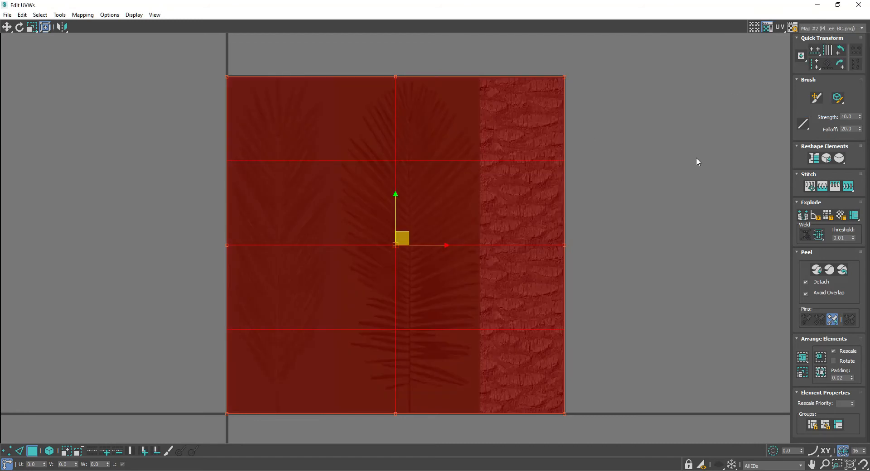
Select Frond_B's central vertical UV edge line and move it onto the stem of the wide frond.
key("2")
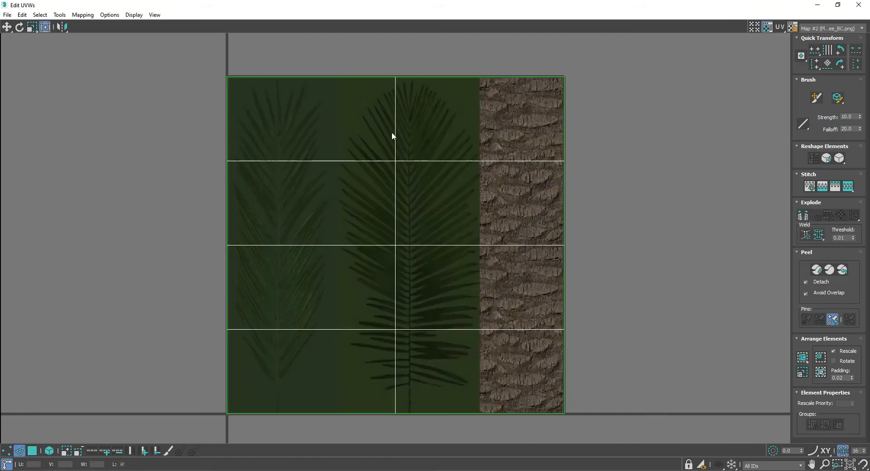
double_click(395, 134)
scroll(425, 255, "up", 4)
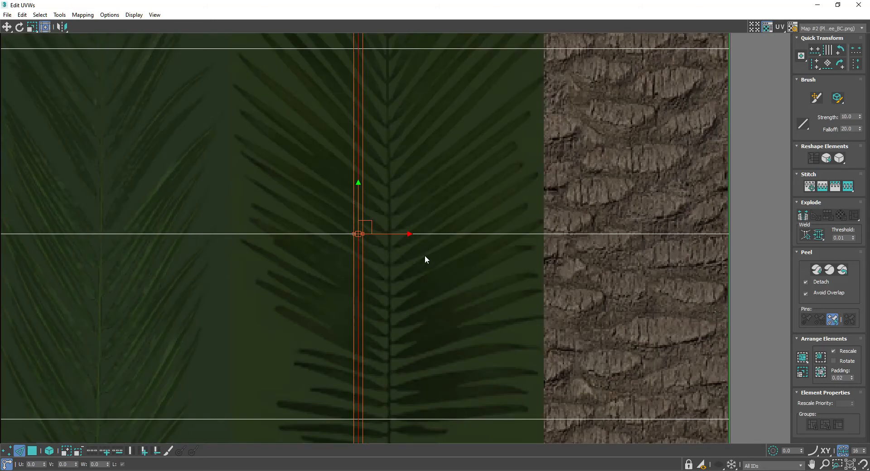
left_click_drag(387, 233, 418, 239)
middle_click_drag(453, 395, 439, 250)
scroll(438, 249, "down", 1)
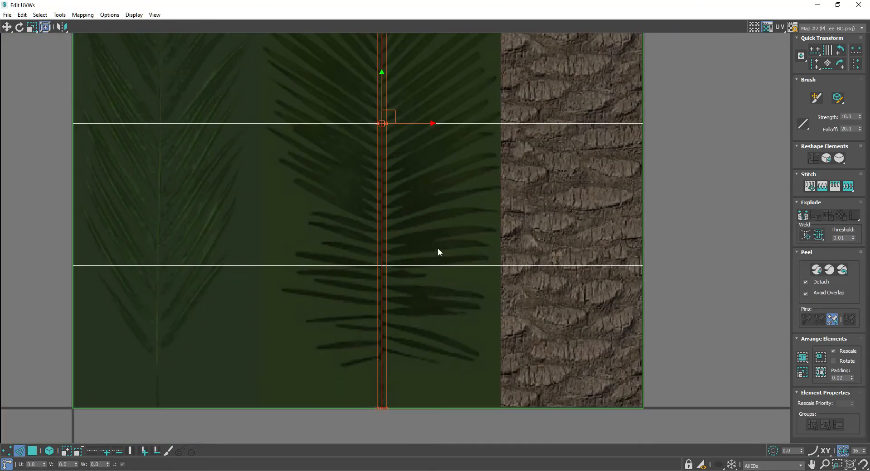
Move Frond_B's outer vertical UV borders to the bark's edge and the gap between the fronds, enclosing only the wide frond.
left_click(644, 162)
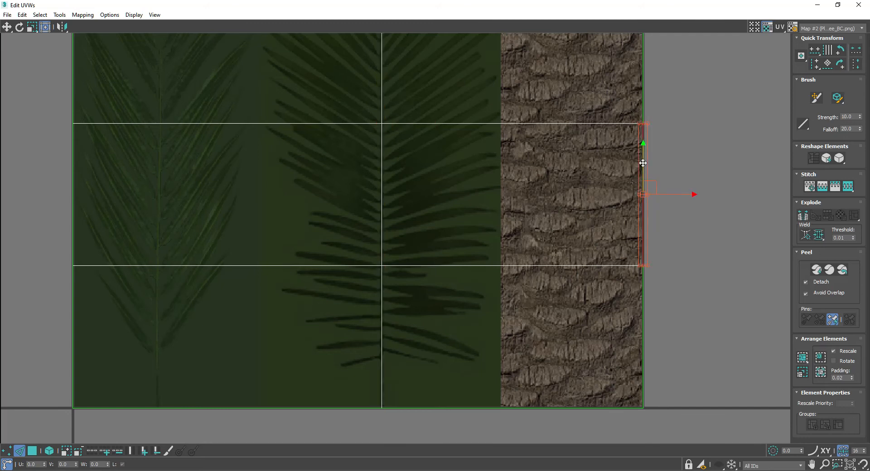
left_click_drag(677, 124, 532, 131)
left_click(72, 180)
left_click_drag(105, 122, 292, 149)
middle_click_drag(333, 162, 312, 294)
scroll(312, 294, "down", 3)
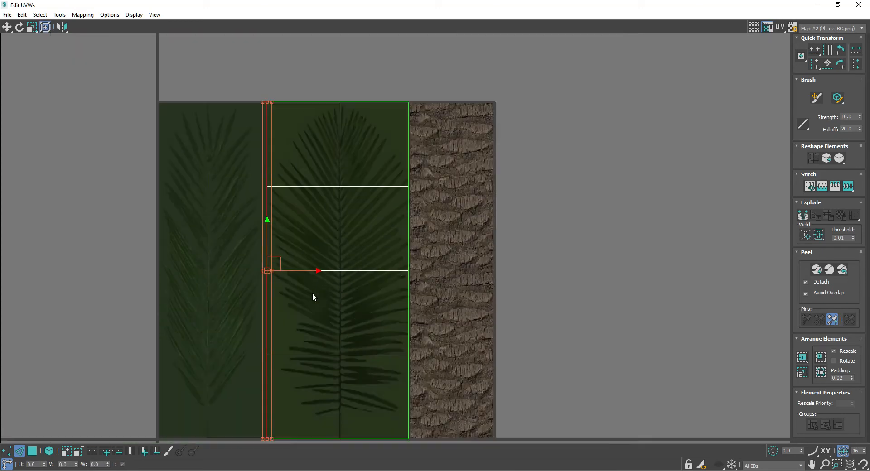
Close the UV Editor, convert Frond_B to an Editable Poly, and deselect it.
left_click(858, 4)
right_click(486, 267)
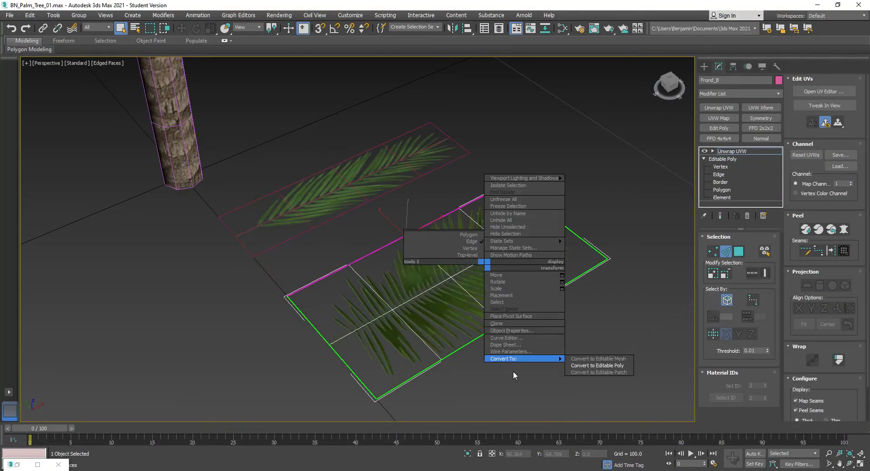
left_click(603, 365)
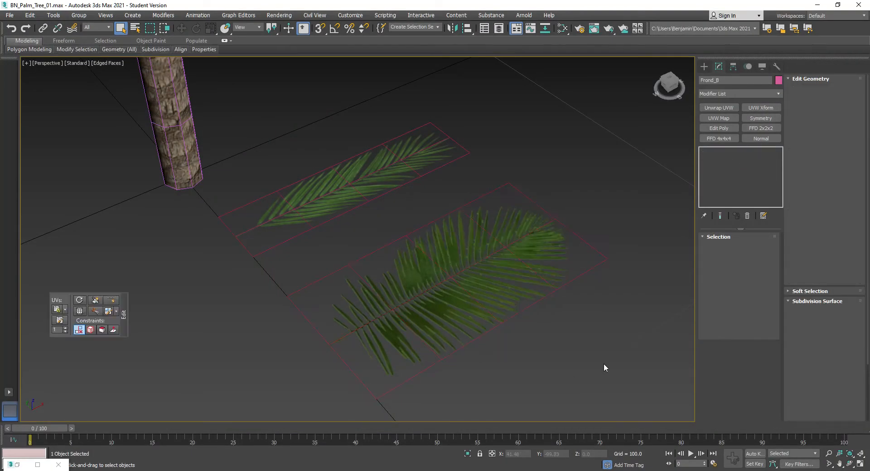
left_click(604, 366)
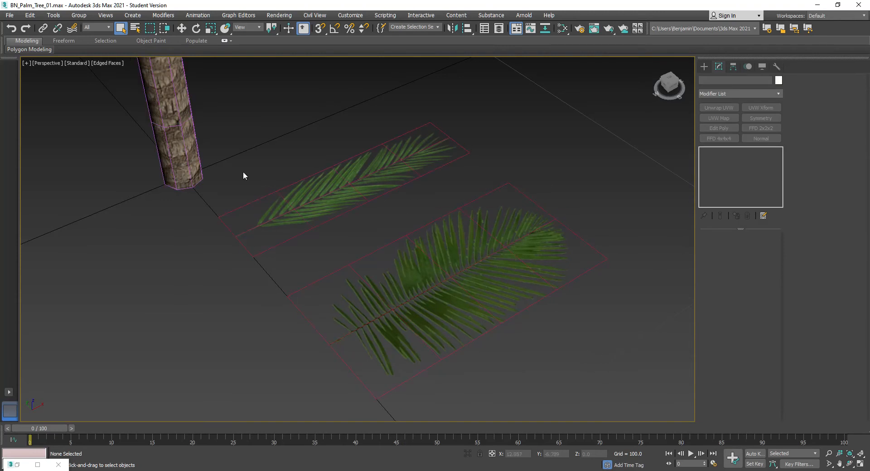
Hide edged faces, apply Unwrap UVW to Frond_A again, and open its UVs in the UV Editor with edge selection active.
scroll(268, 201, "up", 3)
scroll(228, 181, "up", 3)
key("F4")
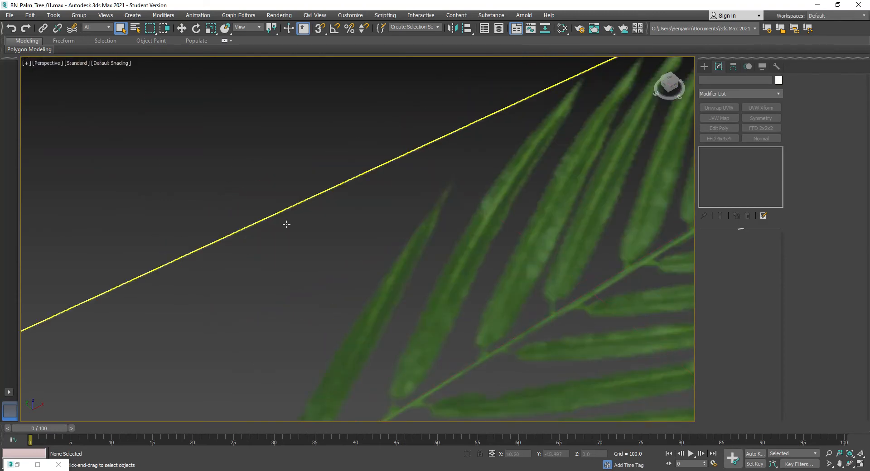
scroll(404, 189, "down", 3)
left_click(404, 189)
scroll(656, 214, "down", 2)
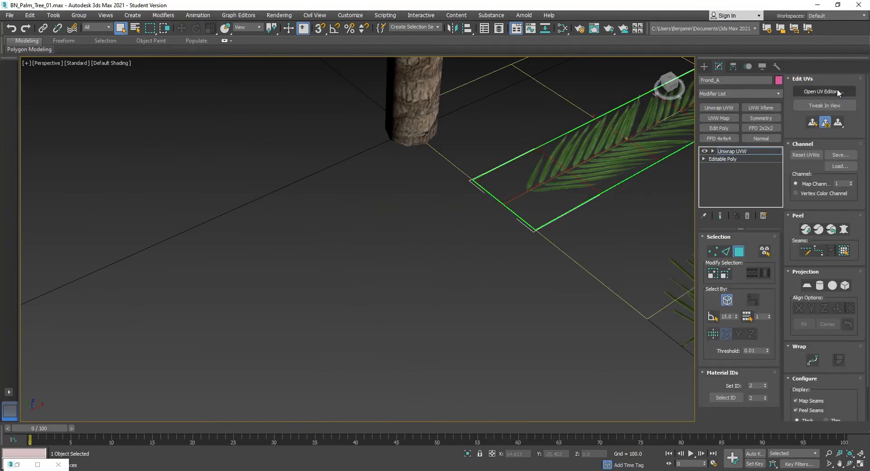
left_click(824, 91)
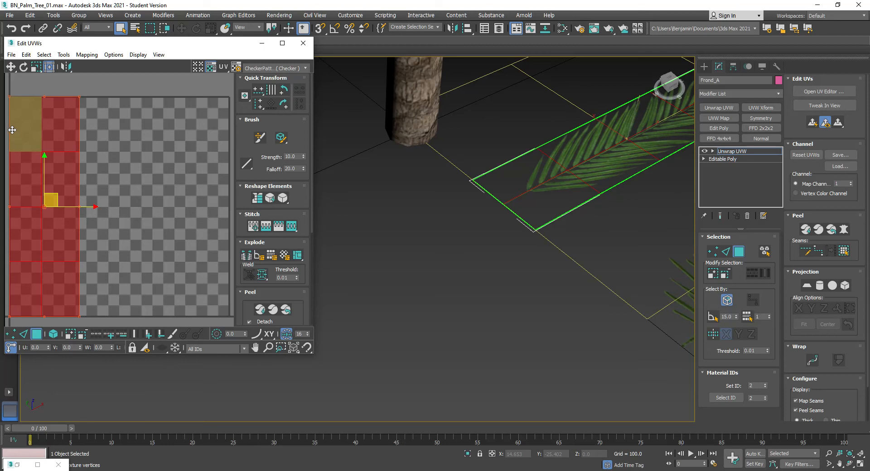
key("2")
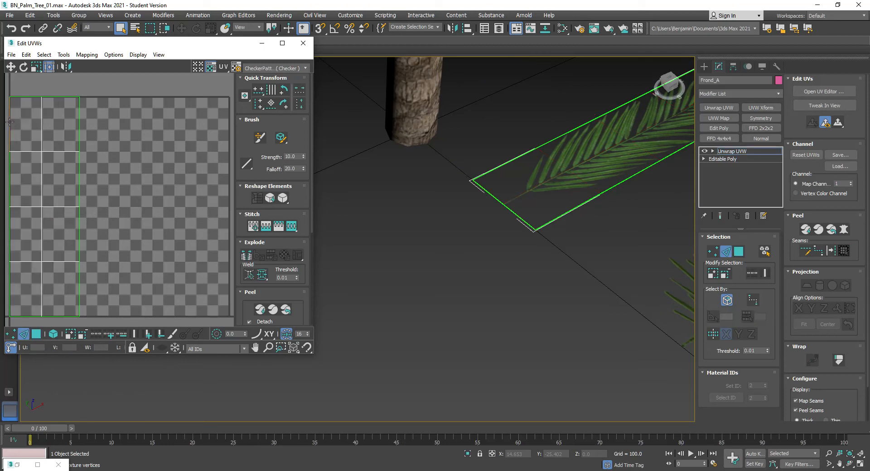
Move Frond_A's outer vertical UV border slightly inward from the texture's outer edge.
left_click(9, 121)
scroll(10, 221, "up", 5)
scroll(18, 194, "up", 4)
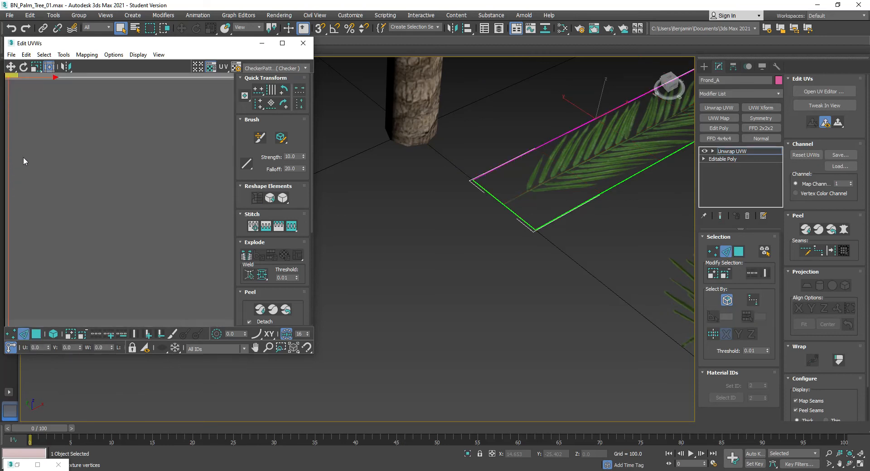
left_click_drag(41, 112, 42, 113)
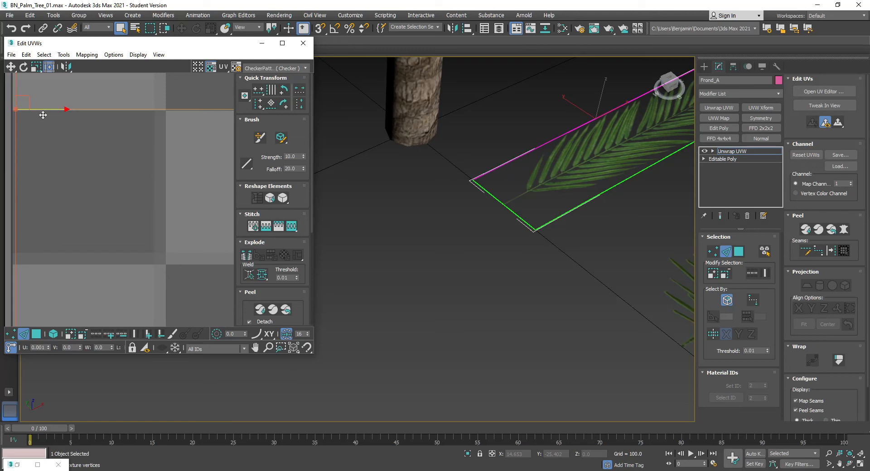
Convert Frond_A to an Editable Poly, deselect it, and hide edged faces.
right_click(586, 148)
mouse_move(603, 241)
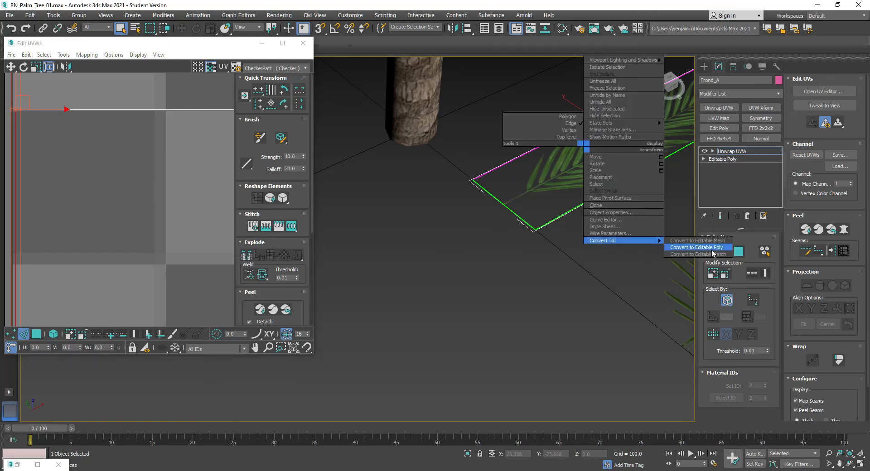
left_click(671, 247)
left_click(556, 285)
key("F4")
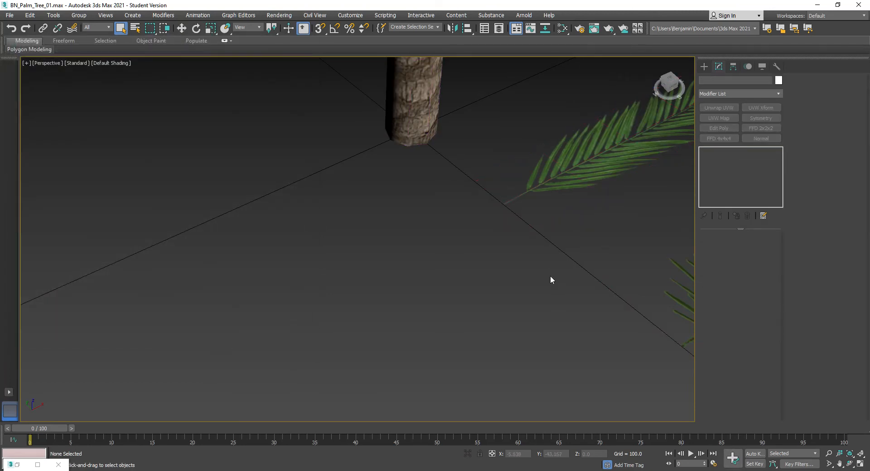
Select the trunk, show edged faces, and apply a Taper modifier to it.
scroll(546, 268, "down", 5)
scroll(411, 317, "down", 2)
middle_click_drag(412, 302, 420, 297)
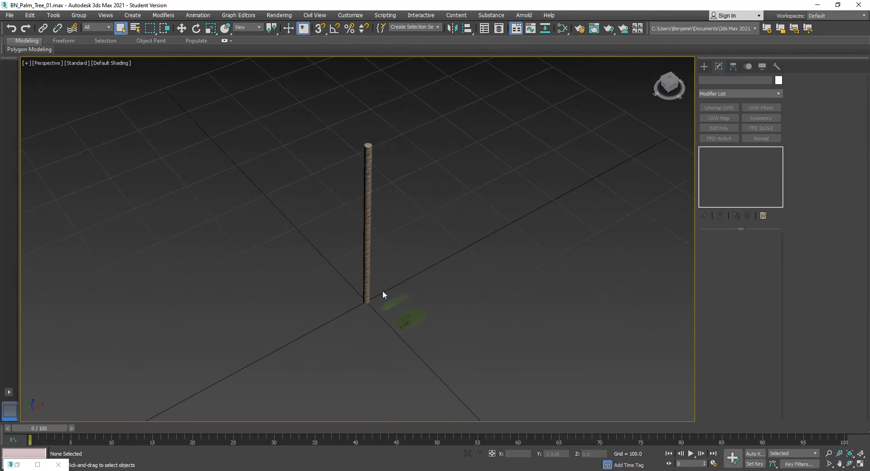
scroll(375, 296, "up", 2)
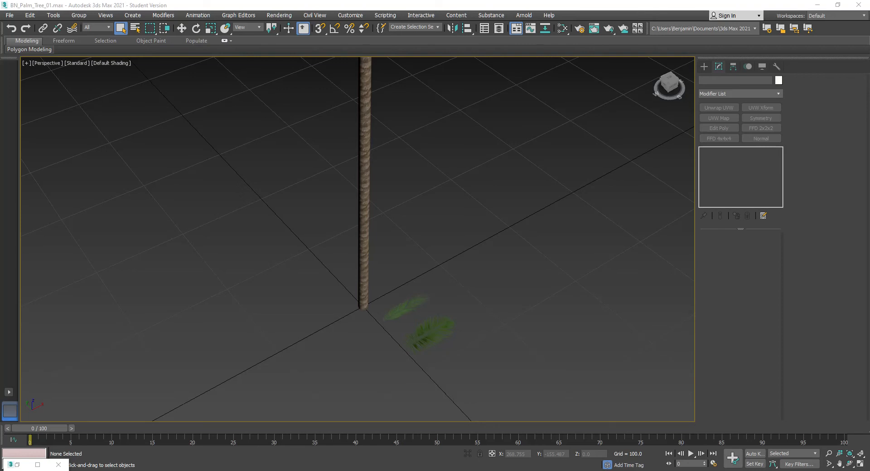
left_click_drag(409, 151, 309, 188)
key("F4")
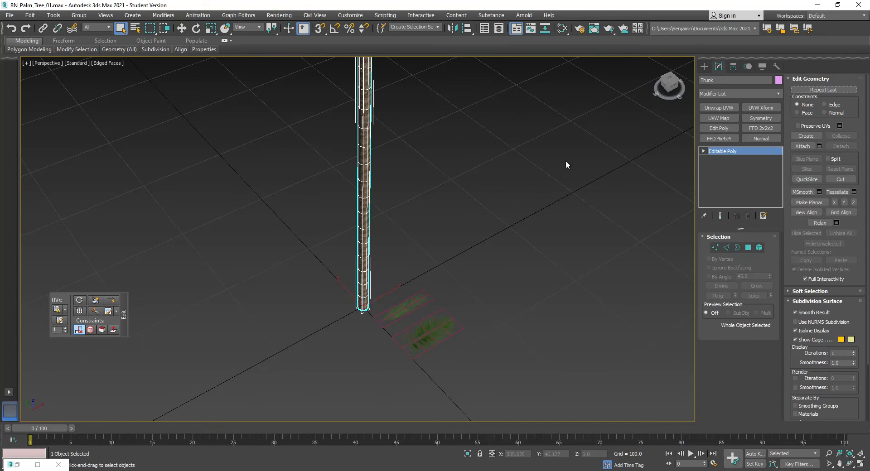
key("z")
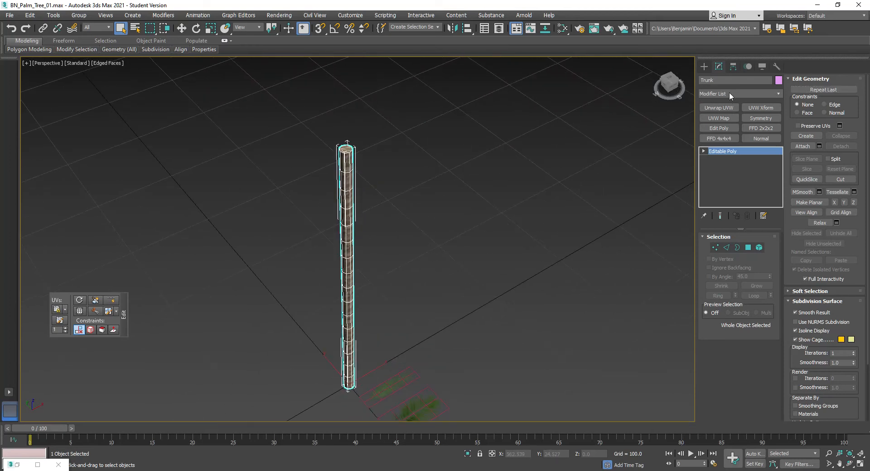
left_click(733, 96)
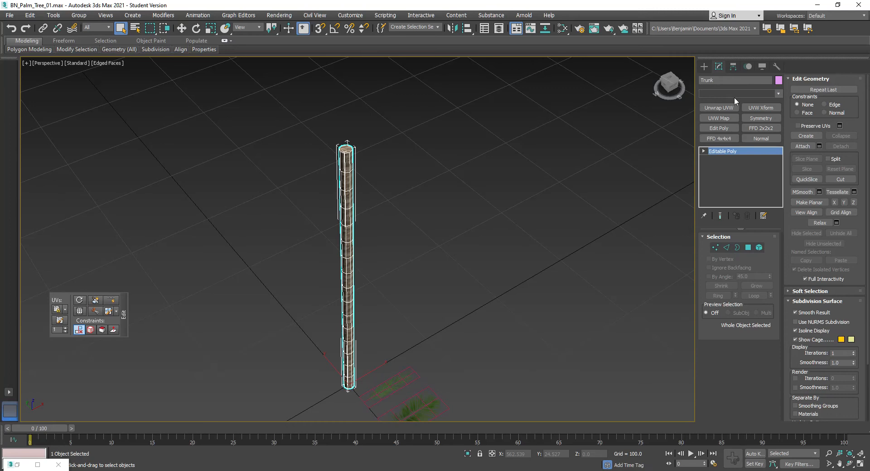
key("t")
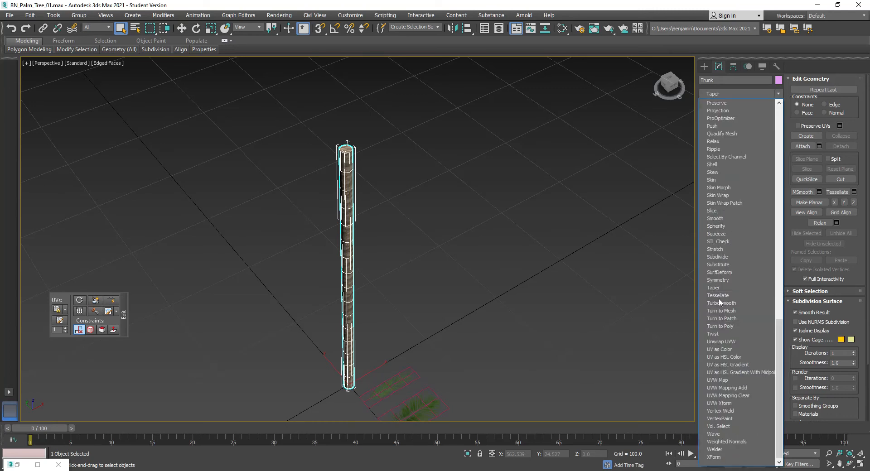
left_click(722, 286)
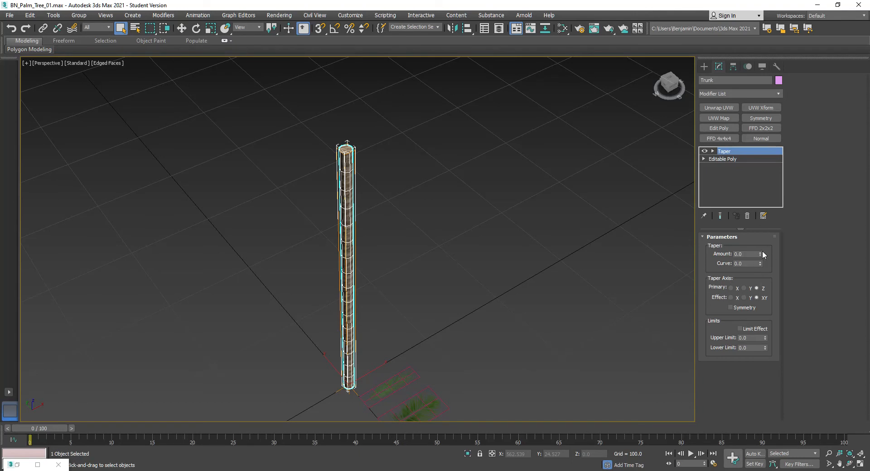
Set the trunk's Taper curve to -0.75 and its amount to -0.5.
left_click_drag(761, 254, 754, 296)
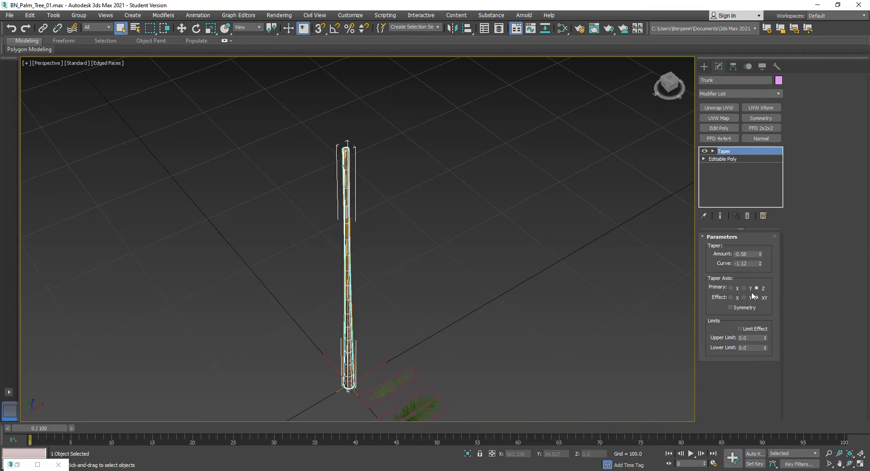
double_click(750, 264)
type("-0")
type(".75")
key("Return")
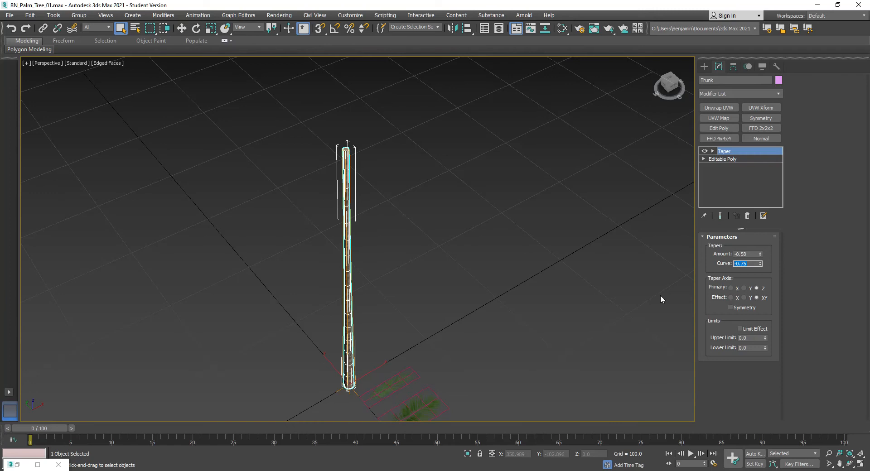
key("shift+Tab")
type("-0")
type(".5")
key("Return")
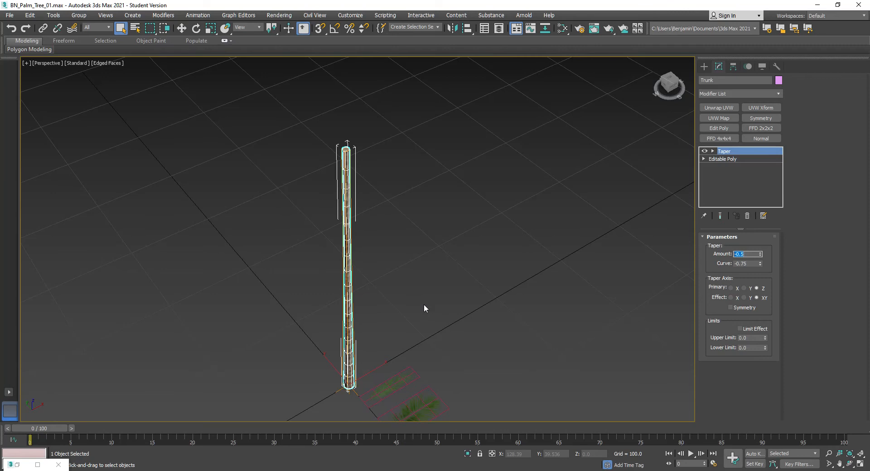
Examine the tapered trunk's silhouette from a low side view, with nothing selected.
scroll(424, 307, "down", 2)
middle_click_drag(427, 304, 462, 270)
key("ctrl+r")
left_click_drag(411, 301, 400, 273)
middle_click_drag(401, 273, 399, 271, "alt")
scroll(395, 291, "up", 2)
scroll(394, 290, "down", 1)
scroll(500, 314, "down", 2)
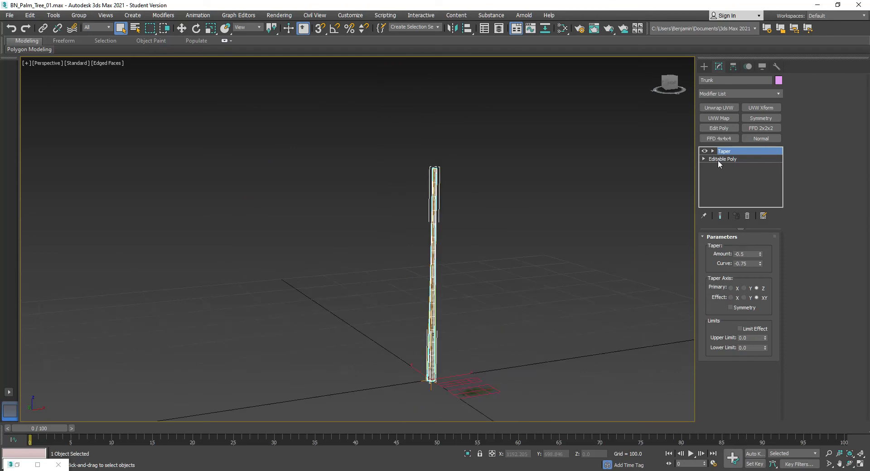
left_click(536, 200)
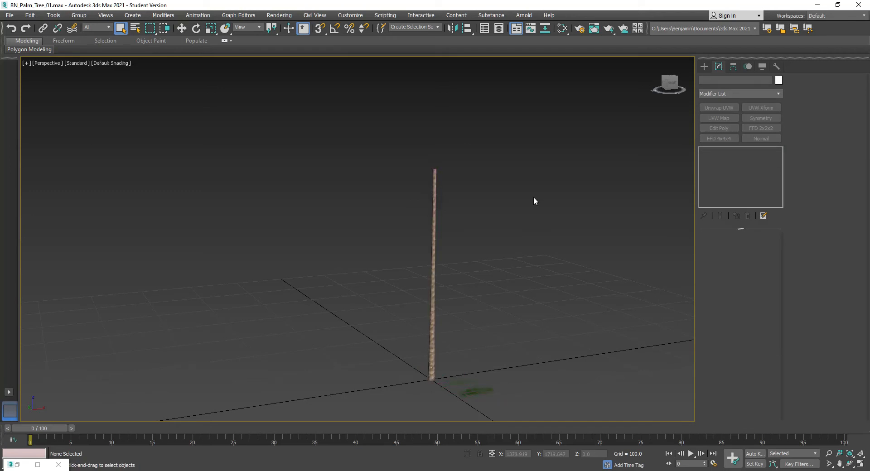
Try a stronger taper on the trunk with amount -0.94 and curve -1.32, and undo the changes.
left_click(434, 255)
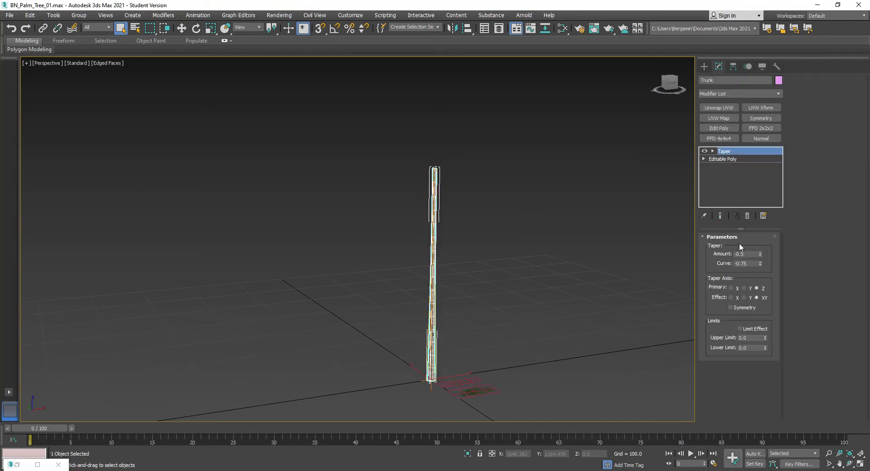
mouse_move(761, 257)
left_mouse_down()
mouse_move(757, 275)
mouse_move(758, 246)
mouse_move(749, 304)
mouse_move(761, 264)
left_mouse_up()
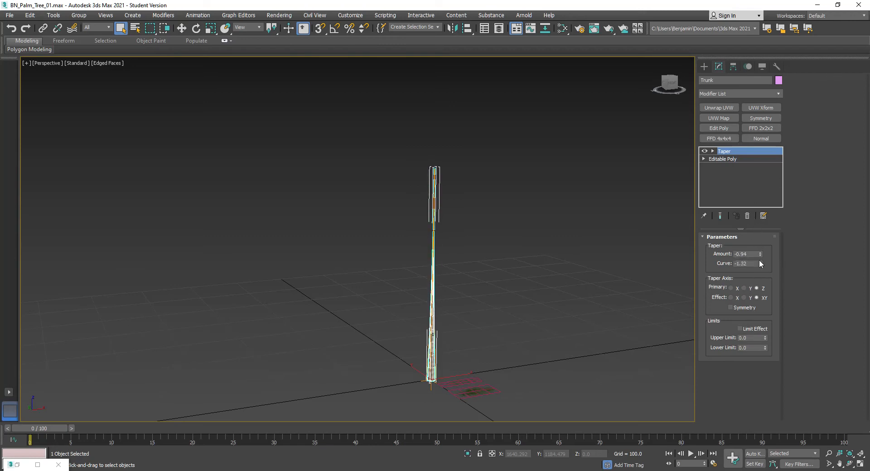
left_click(764, 239)
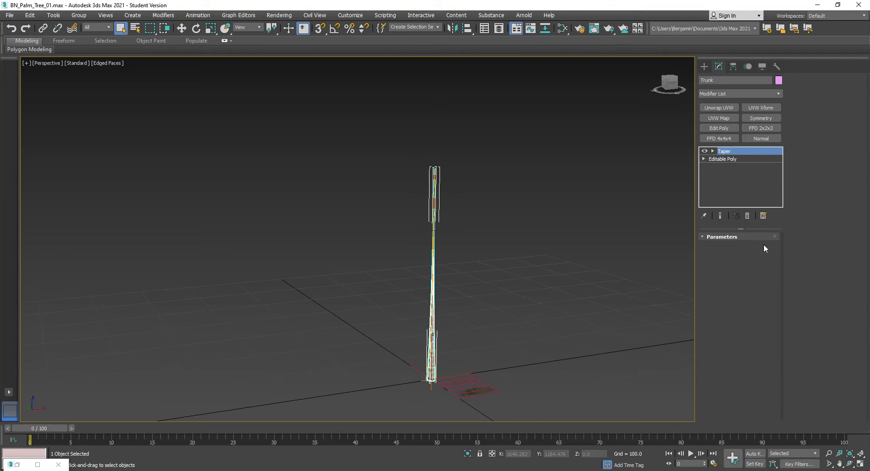
left_click(734, 235)
left_click_drag(760, 253, 751, 206)
key("ctrl+z")
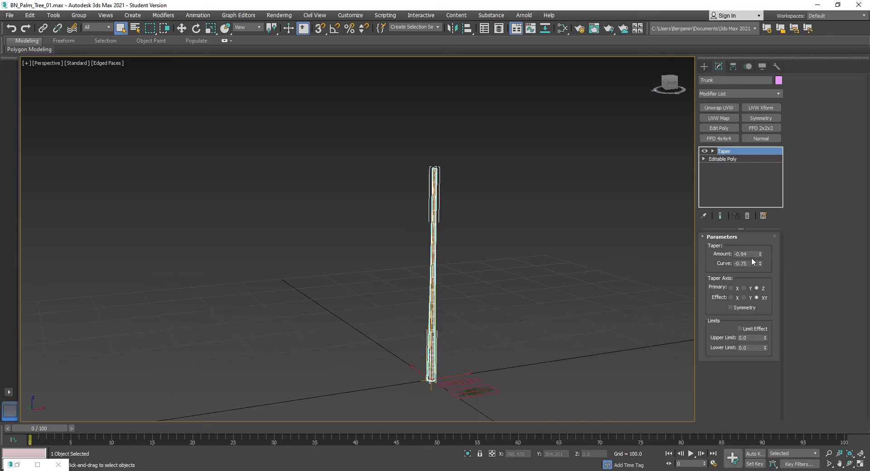
Hide edged faces and select the trunk's whole element in the Editable Poly beneath Taper, with the end result display toggled.
left_click(398, 300)
key("F4")
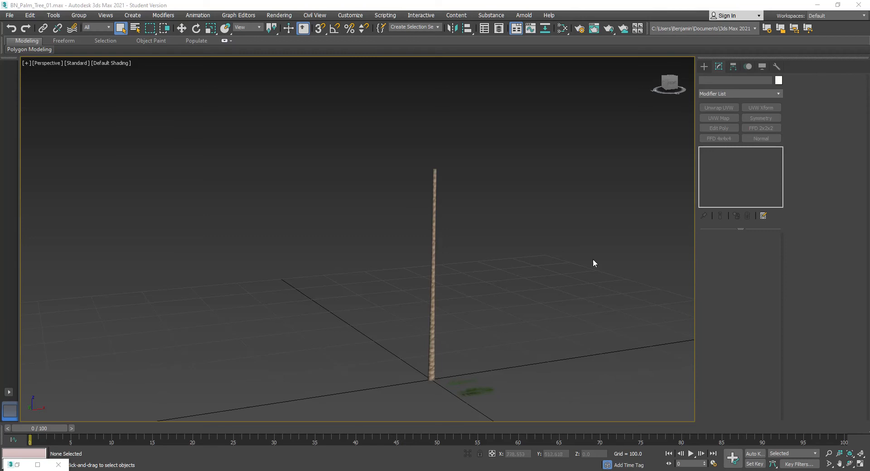
scroll(464, 267, "up", 4)
left_click(391, 293)
left_click(704, 159)
left_click(726, 199)
left_click_drag(439, 171, 274, 249)
scroll(356, 240, "down", 2)
left_click(720, 216)
middle_click_drag(417, 342, 399, 303)
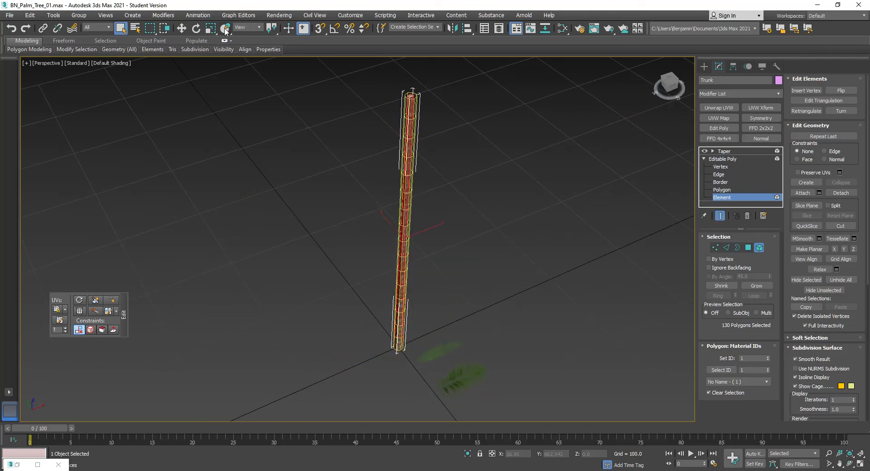
Scale the trunk element evenly in X and Y to about twice its thickness, and deselect it.
left_click(211, 28)
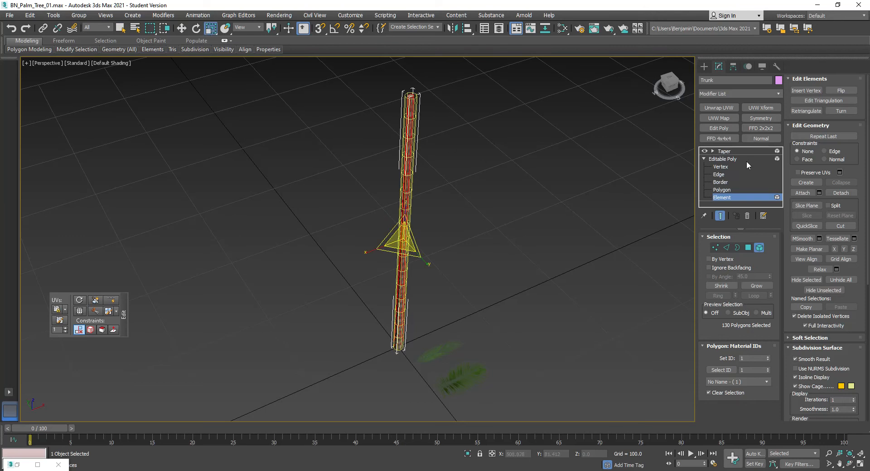
left_click_drag(402, 252, 403, 295)
left_click(510, 263)
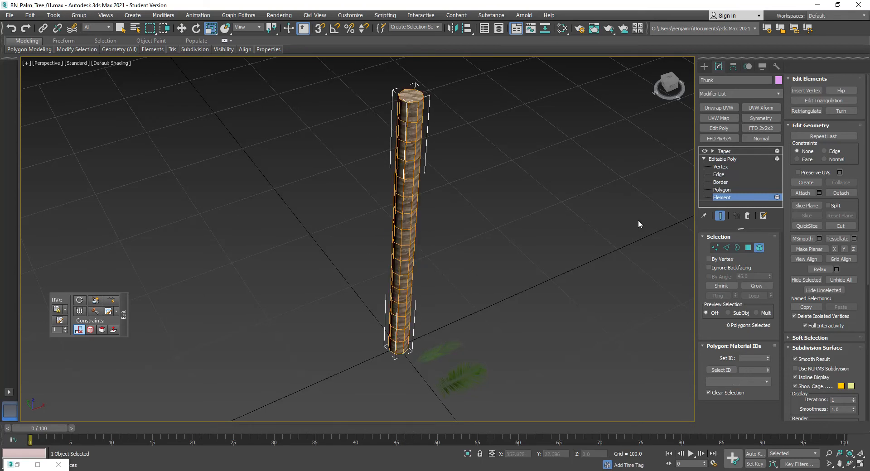
Return to the trunk's Taper modifier, lower its curve value, and deselect the trunk.
left_click(724, 151)
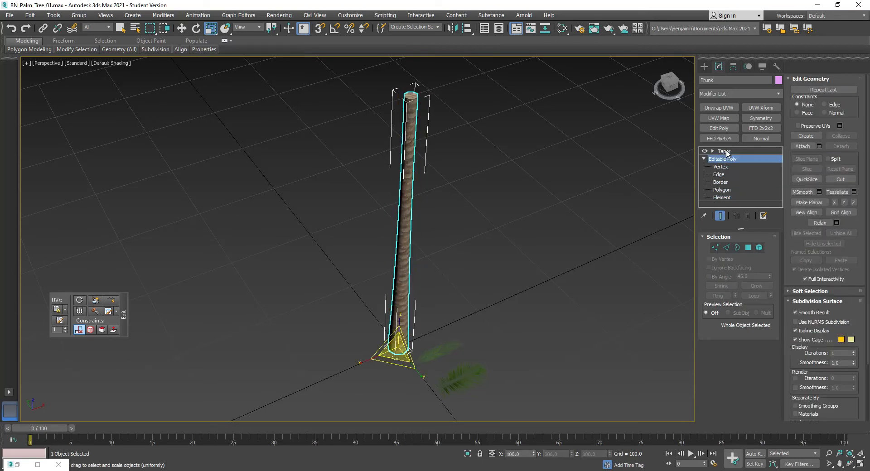
middle_click_drag(401, 286, 387, 257, "alt")
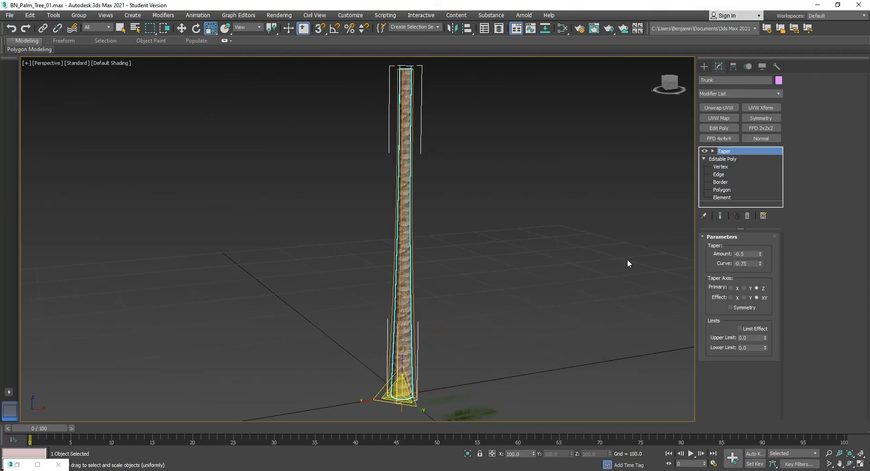
left_click_drag(760, 264, 759, 282)
left_click(520, 280)
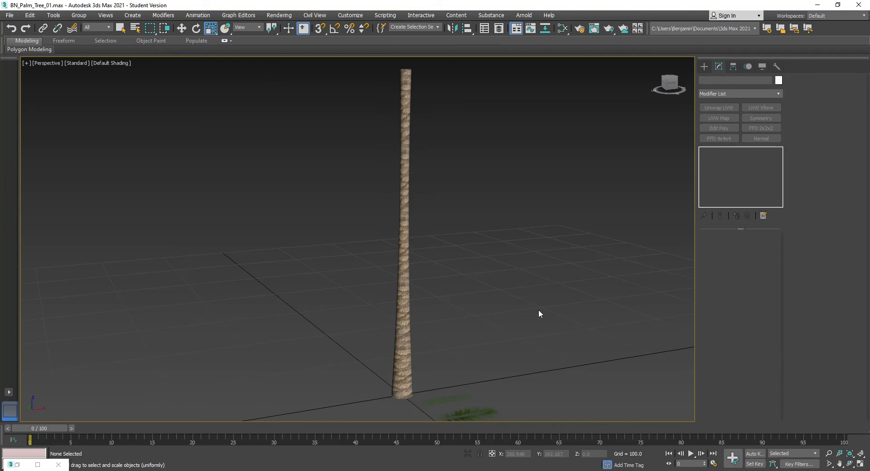
Reselect and deselect the trunk, and undo the last few actions on it.
left_click(403, 263)
left_click(521, 293)
key("ctrl+z")
key("ctrl+z")
key("ctrl+z")
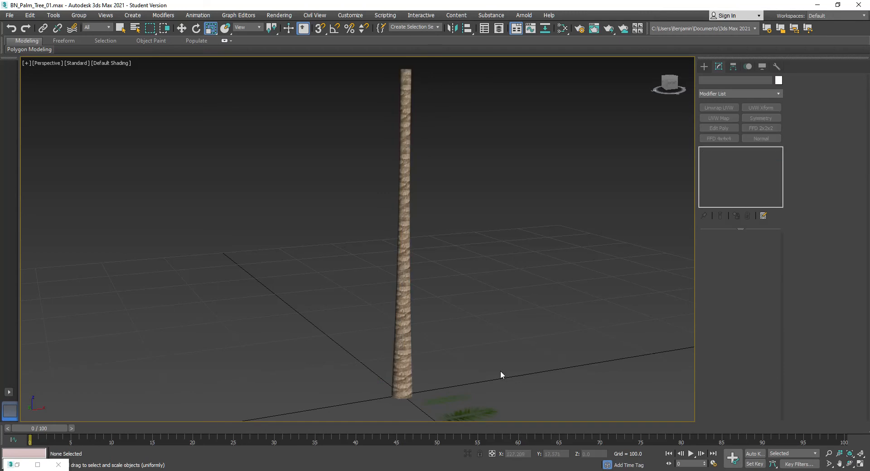
Select Frond_A beside the trunk's base, show edged faces, and activate edge selection on its Editable Poly.
middle_click_drag(530, 362, 568, 286)
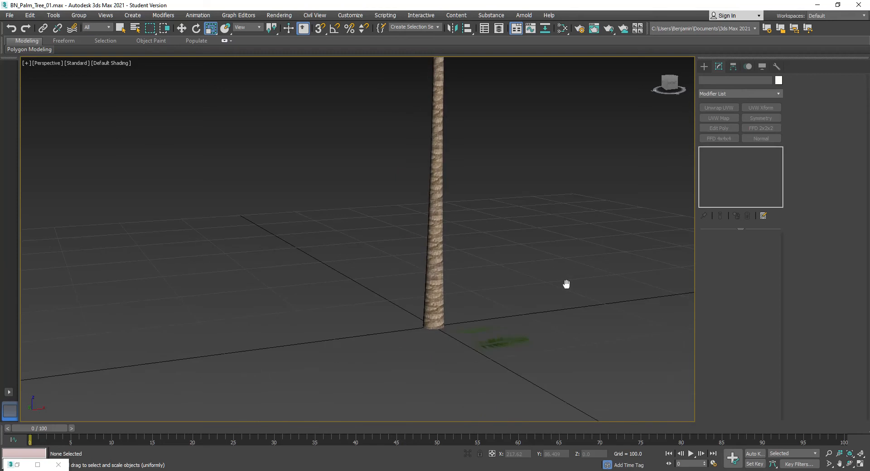
left_click(462, 334)
scroll(462, 334, "up", 10)
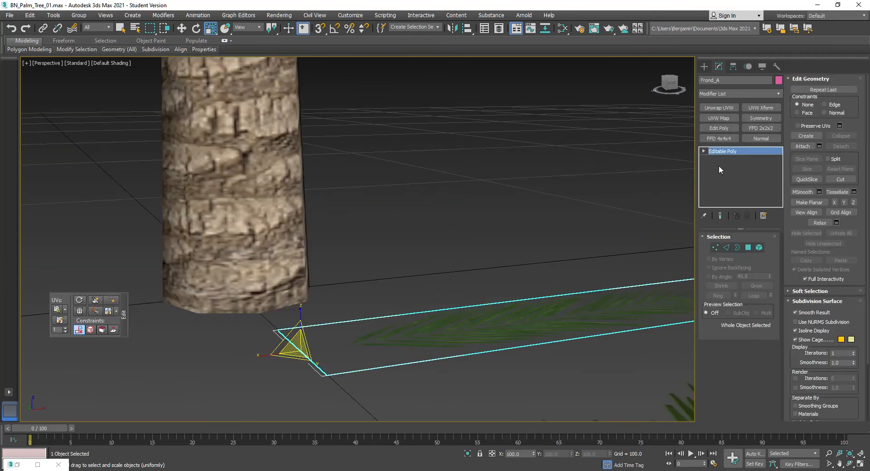
key("F4")
left_click(703, 151)
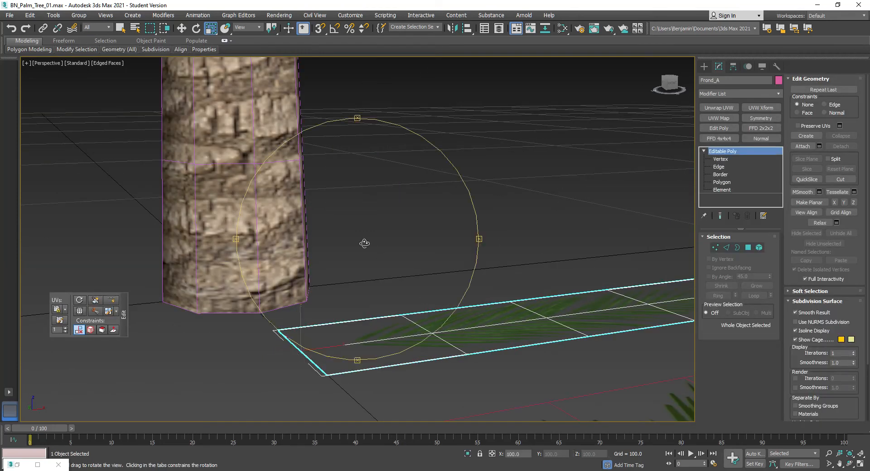
middle_click_drag(379, 253, 375, 268, "alt")
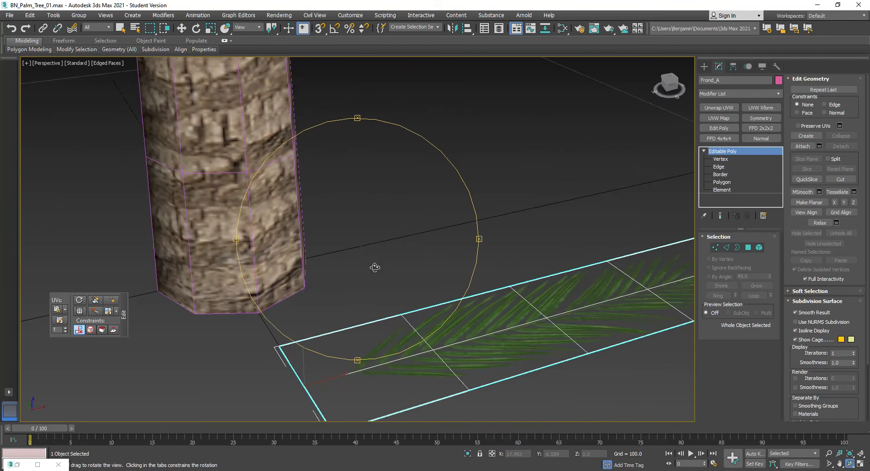
left_click(727, 247)
Select both long outer edge loops of Frond_A and raise them in Z to fold the frond into a V along its stem.
double_click(646, 249)
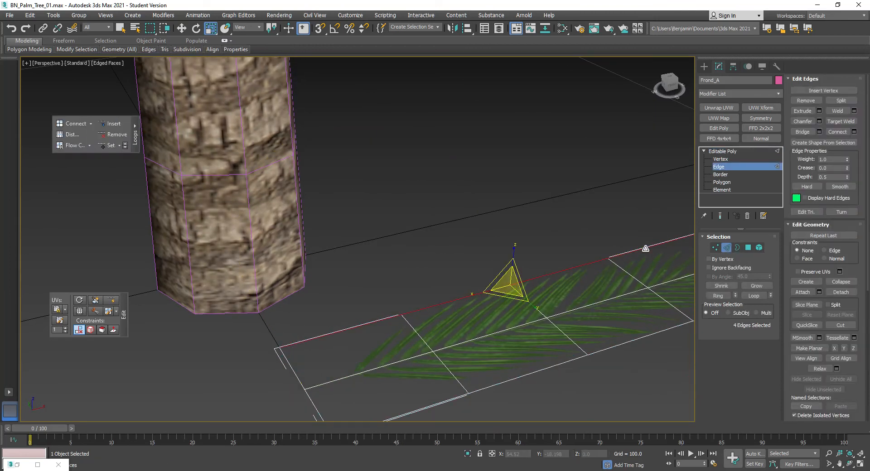
double_click(634, 343, "ctrl")
key("w")
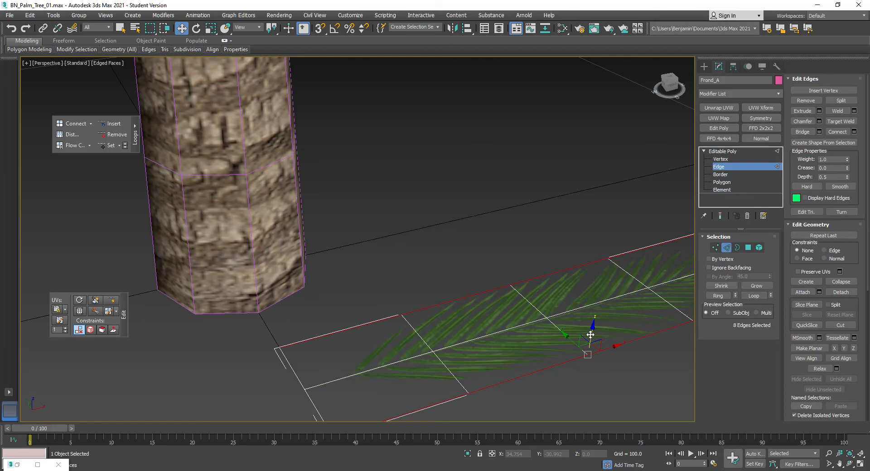
left_click_drag(593, 335, 595, 311)
middle_click_drag(561, 350, 403, 264, "alt")
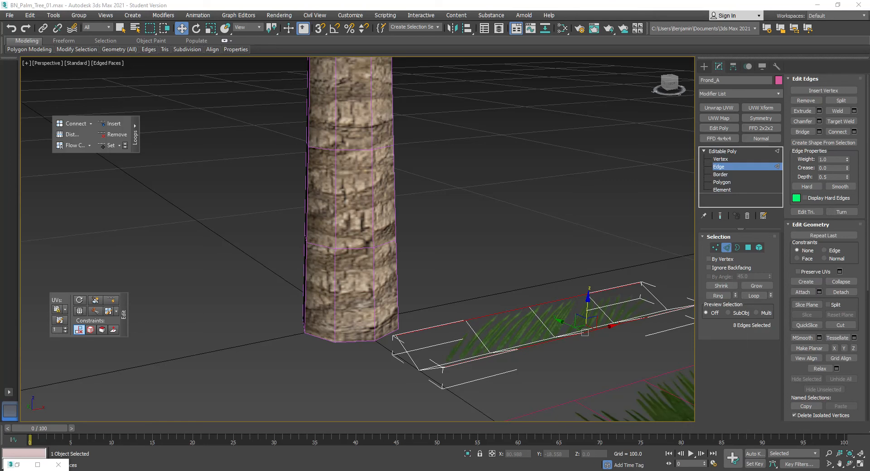
Leave edge editing on Frond_A and add a Bend modifier to it.
left_click(722, 153)
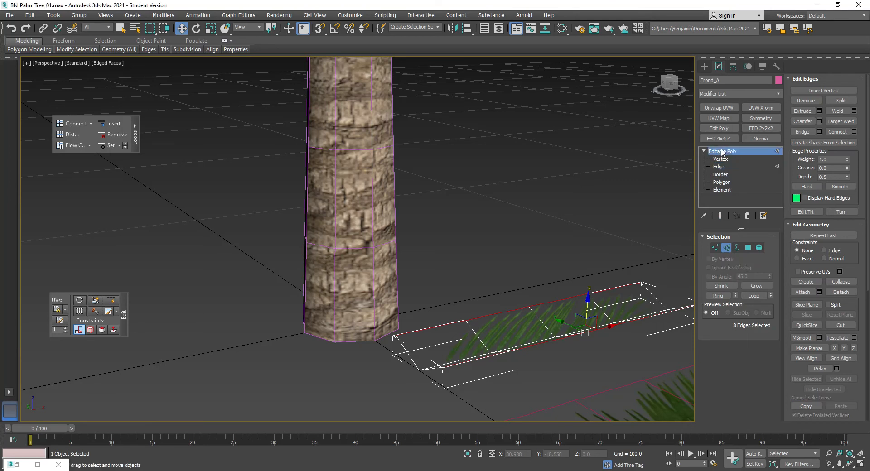
left_click(732, 93)
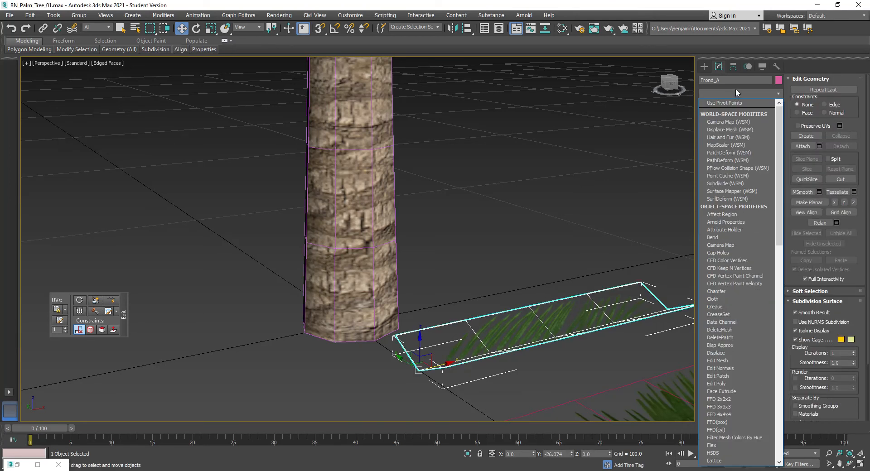
key("b")
left_click(717, 103)
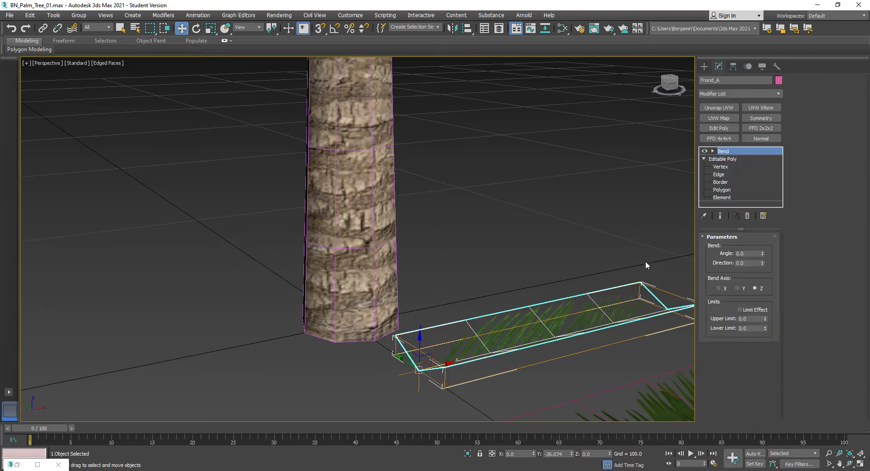
Bend Frond_A along the X axis by an angle of 45, then deselect it.
left_click(664, 254)
middle_click_drag(591, 243, 342, 264)
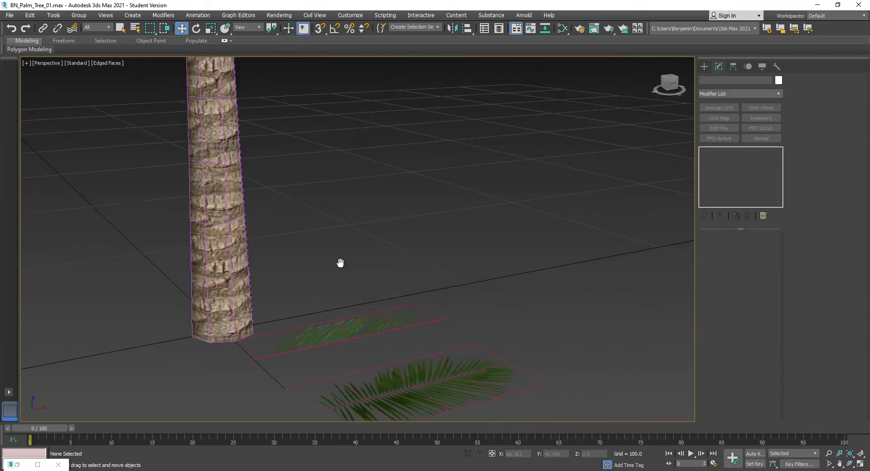
left_click(356, 317)
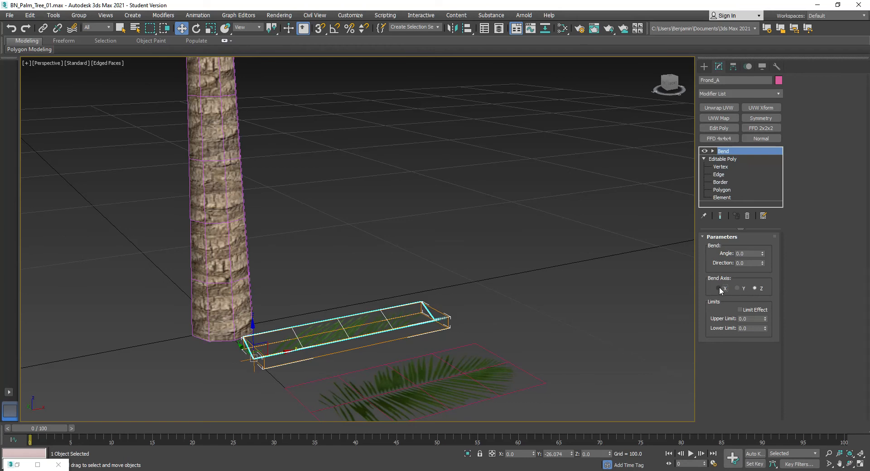
left_click_drag(763, 254, 759, 222)
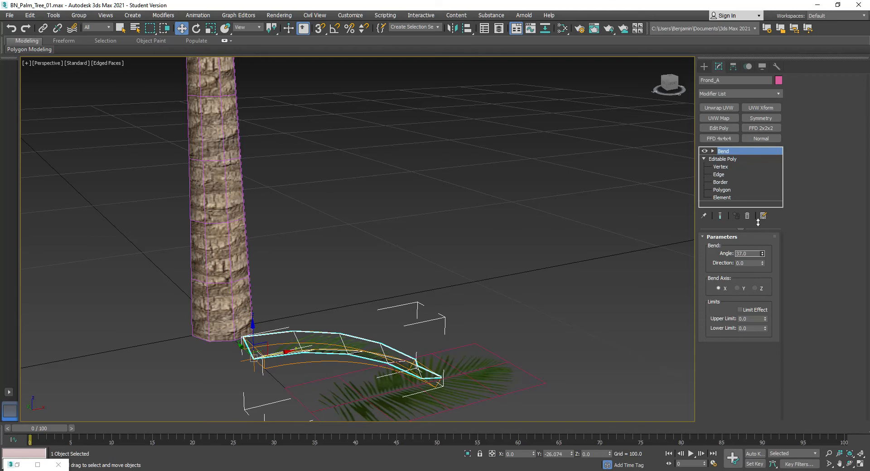
double_click(749, 253)
type("45")
key("Return")
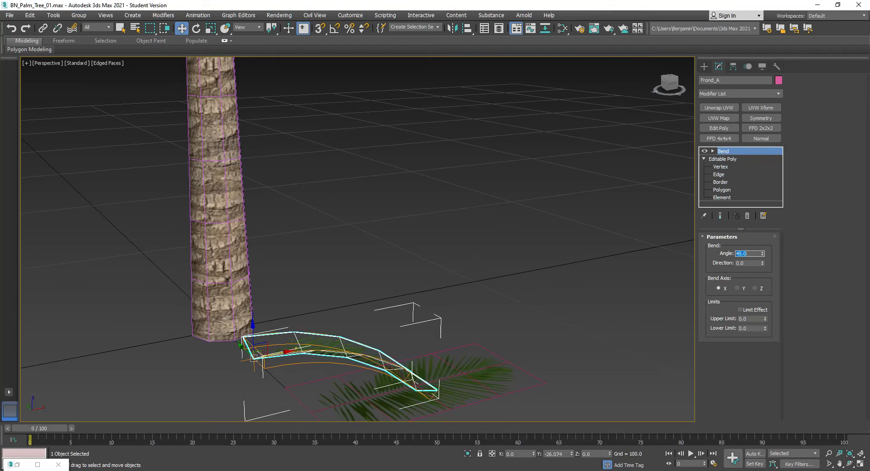
left_click(168, 244)
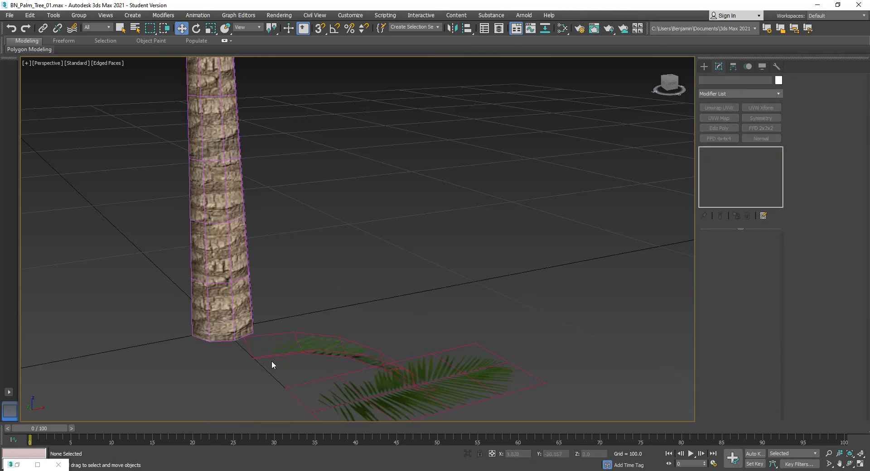
Raise both long outer edge loops of Frond_B in Z to fold it into a V, then return to object level.
left_click(500, 368)
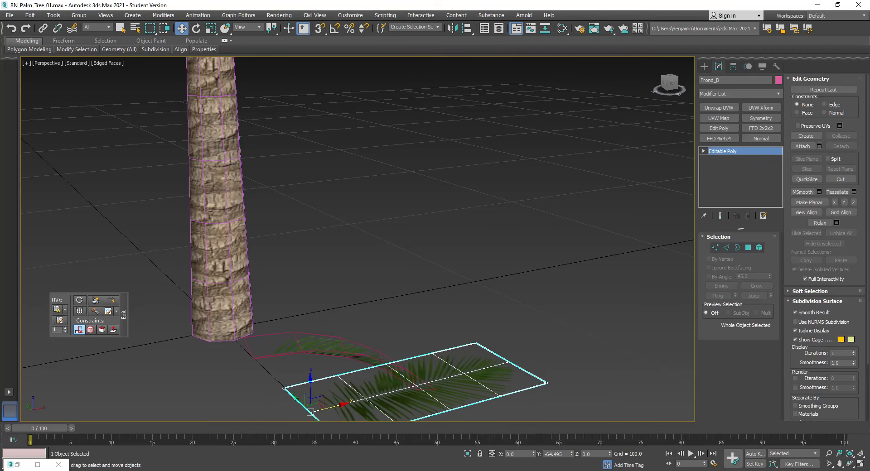
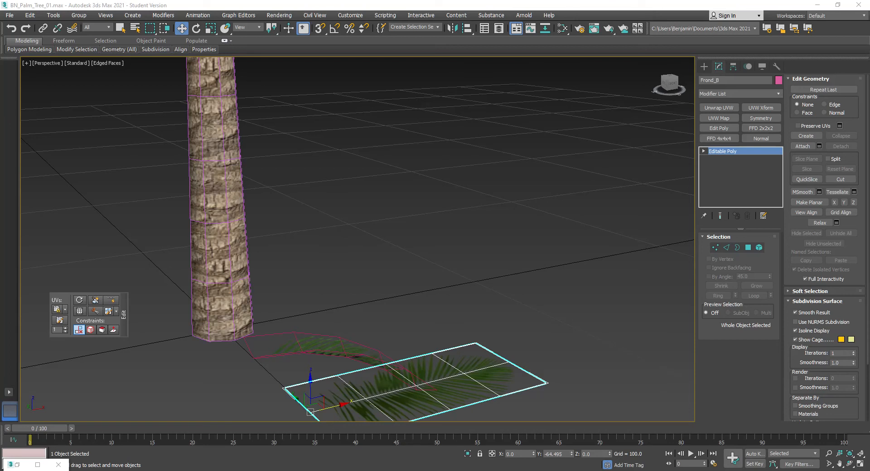
left_click(439, 352)
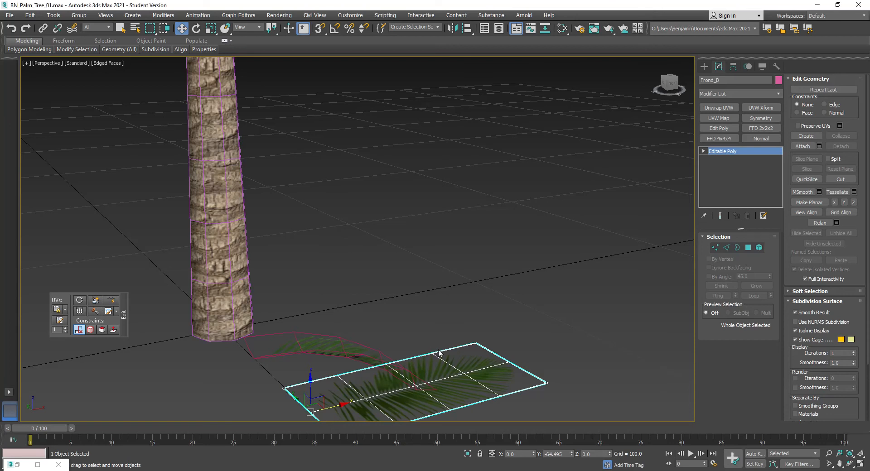
left_click(440, 361)
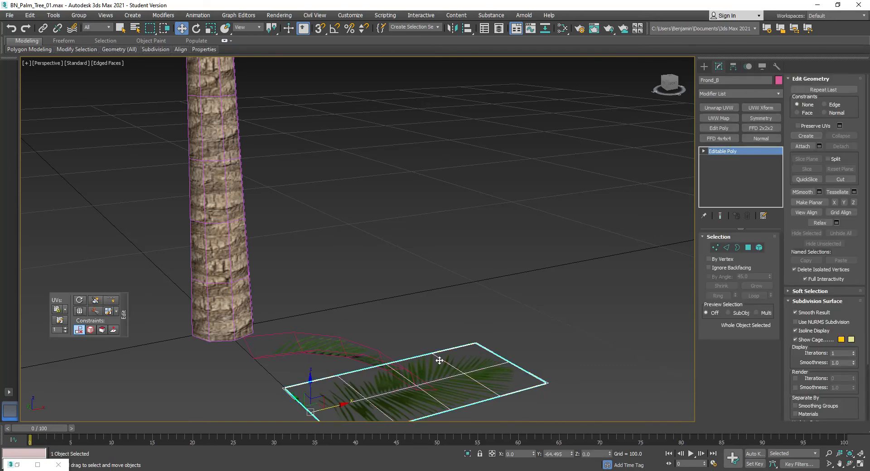
key("2")
double_click(452, 347)
double_click(524, 390, "ctrl")
left_click_drag(448, 386, 445, 368, "shift")
right_click(568, 318)
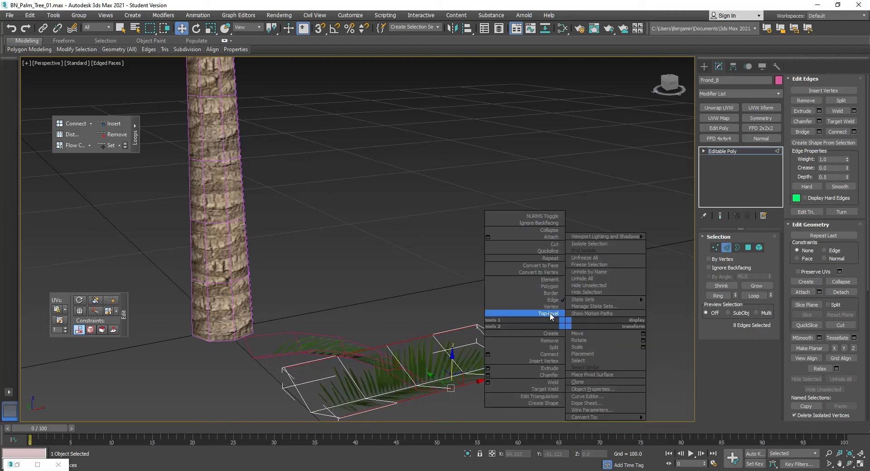
left_click(530, 317)
Add a Bend modifier to Frond_B with an angle of 45 on the X axis.
left_click(728, 94)
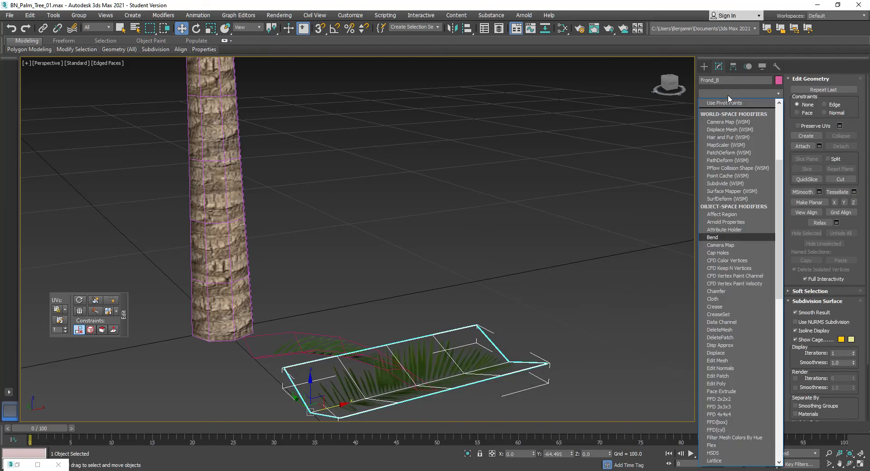
key("b")
left_click(724, 102)
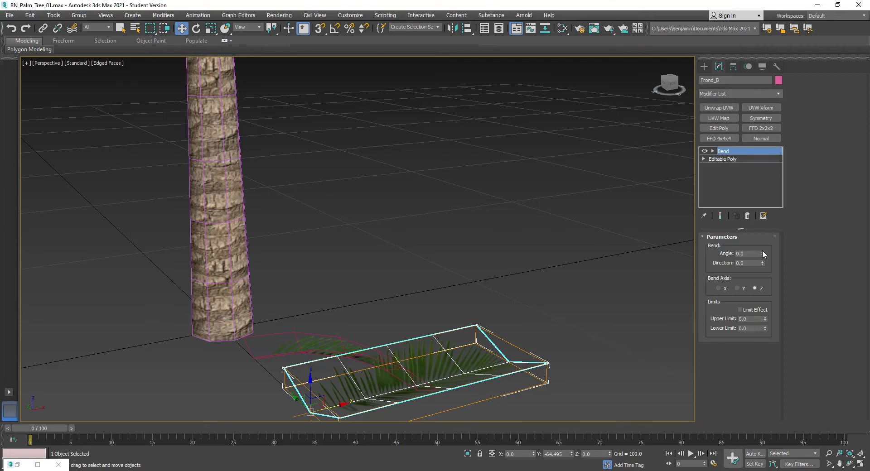
double_click(743, 254)
type("45")
key("Return")
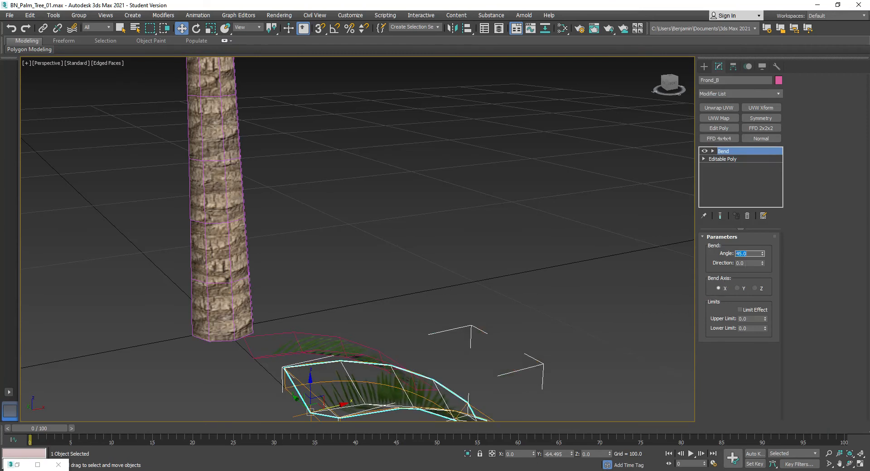
Examine the curvature of both bent fronds beside the trunk's base from another angle.
middle_click_drag(470, 270, 471, 178)
key("ctrl+r")
left_click_drag(453, 218, 358, 259)
key("w")
left_click(586, 224)
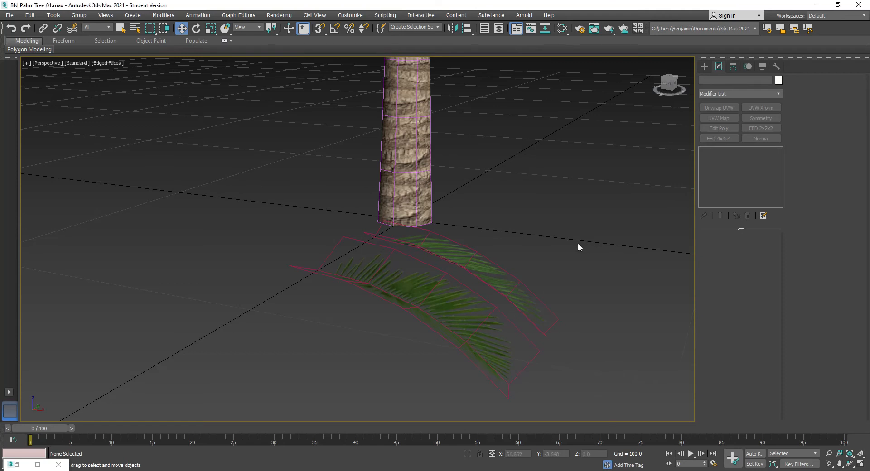
left_click(468, 250)
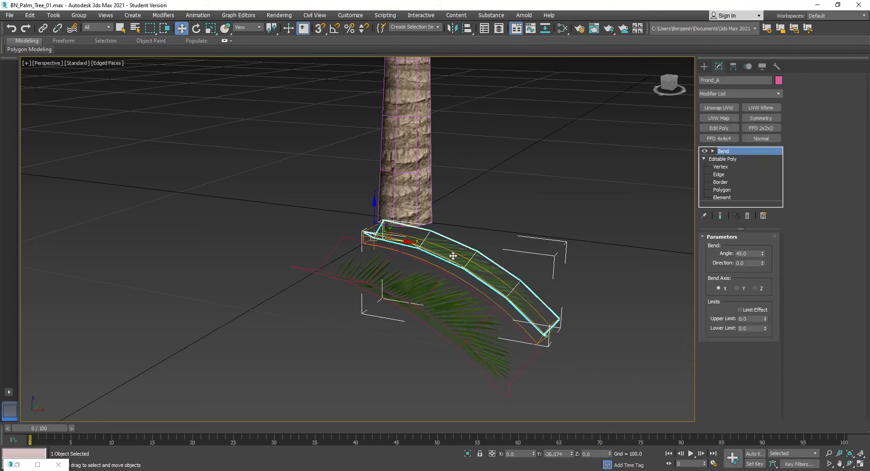
scroll(414, 203, "down", 4)
mouse_move(360, 242)
middle_mouse_down("alt")
mouse_move(381, 272)
mouse_move(373, 249)
middle_mouse_up("alt")
Select both fronds together and set their Z position to 300 so they sit at the trunk's top.
key("alt+w")
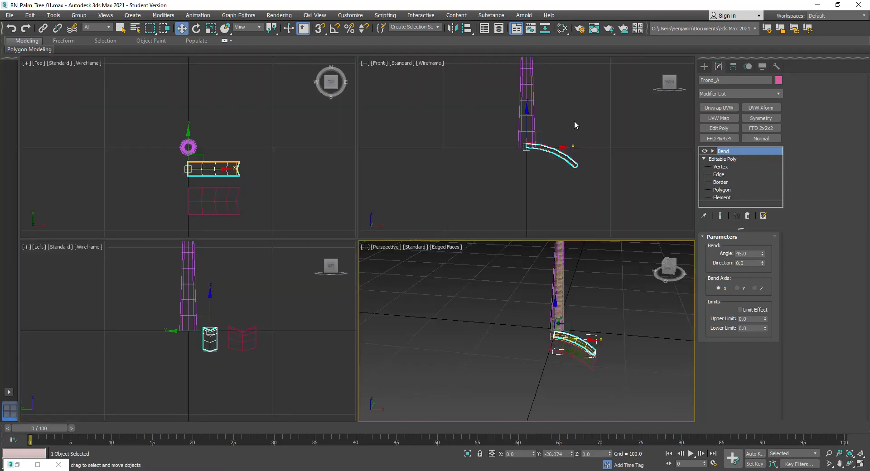
middle_click_drag(556, 119, 522, 172)
left_click_drag(559, 157, 534, 242)
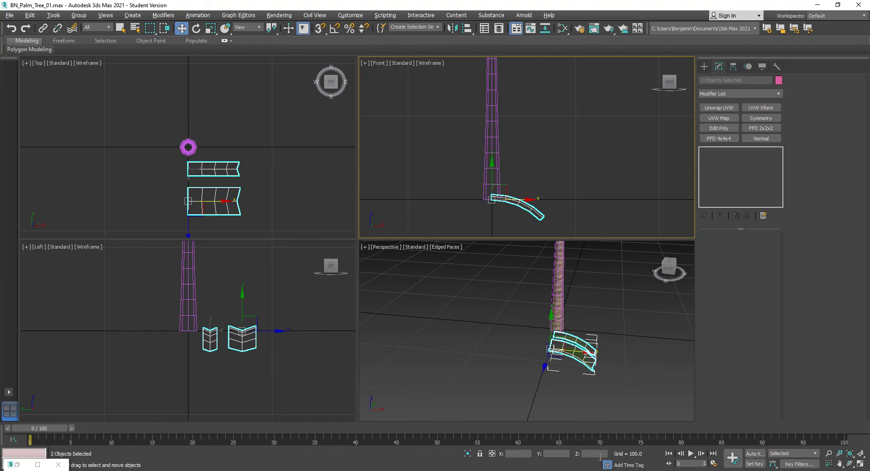
key("Return")
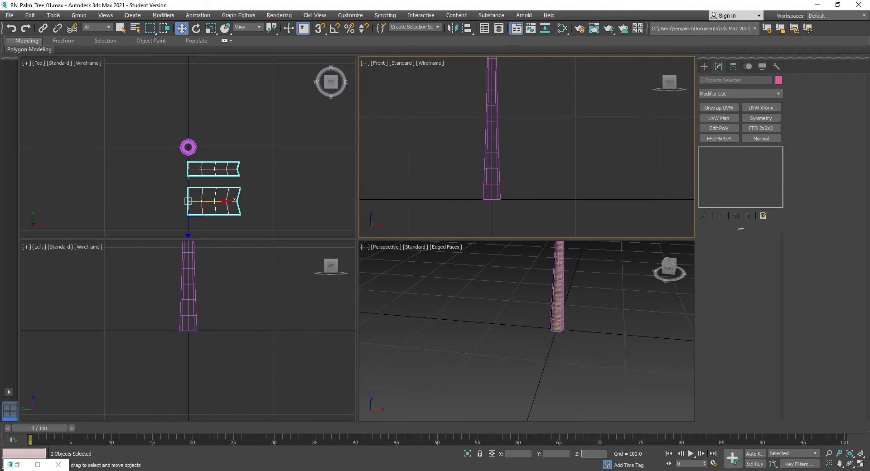
left_click(546, 333)
key("ctrl+shift+z")
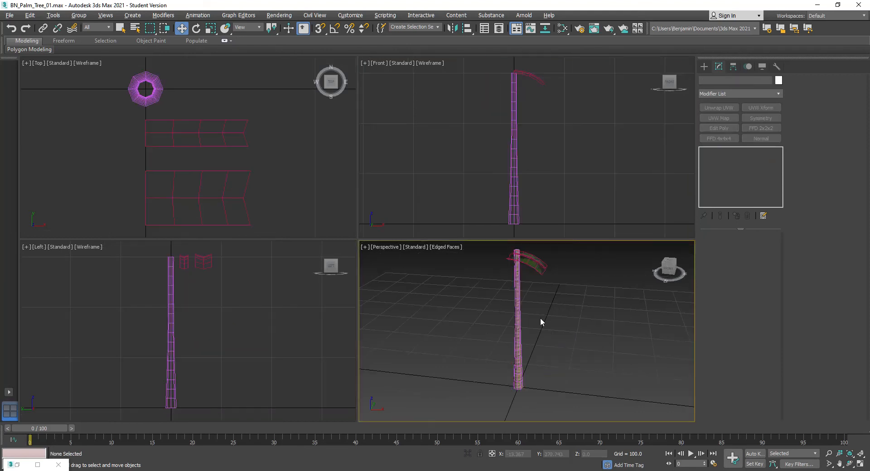
Set the Y position of both fronds to 0 so they align with the trunk's centre.
left_click_drag(255, 91, 203, 234)
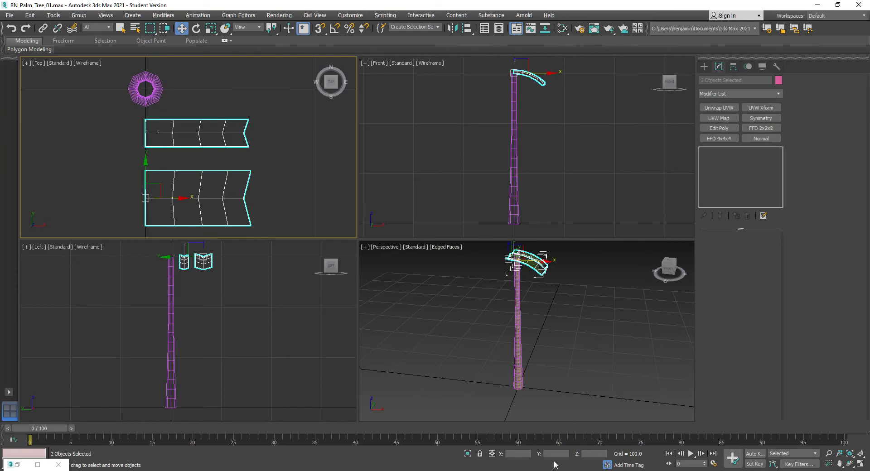
left_click(516, 453)
left_click(550, 454)
type("0")
key("Return")
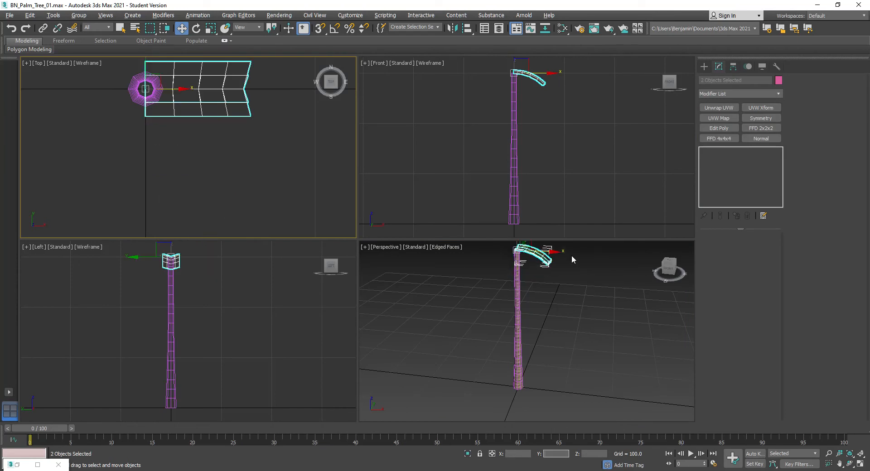
Select only Frond_A at the trunk's top and rotate it upward about 50 degrees in the Front view.
scroll(559, 280, "up", 10)
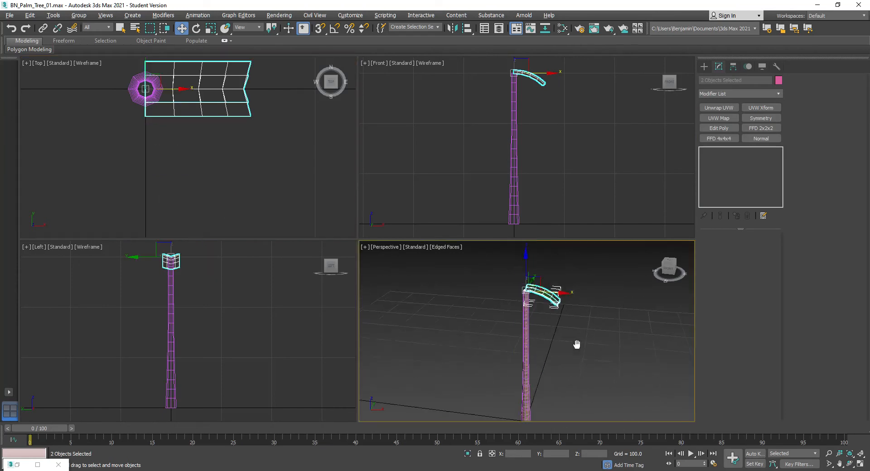
left_click(578, 290)
left_click(462, 273)
middle_click_drag(532, 121, 538, 190)
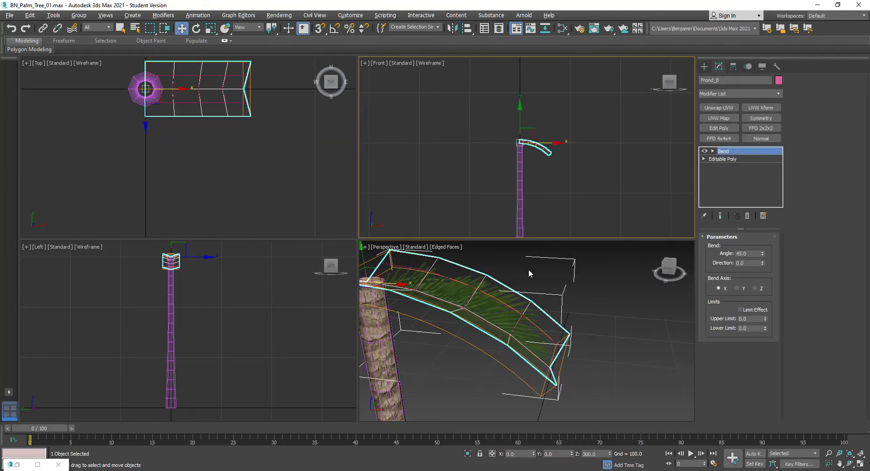
left_click(559, 254)
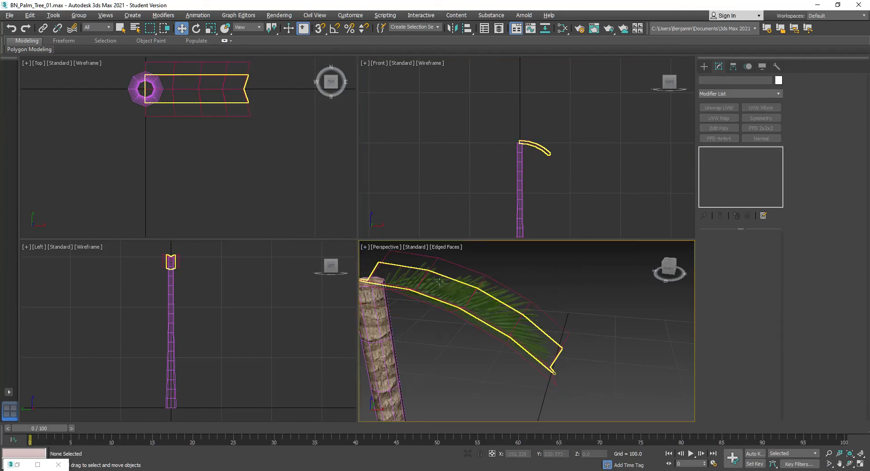
scroll(436, 273, "up", 3)
left_click(439, 277)
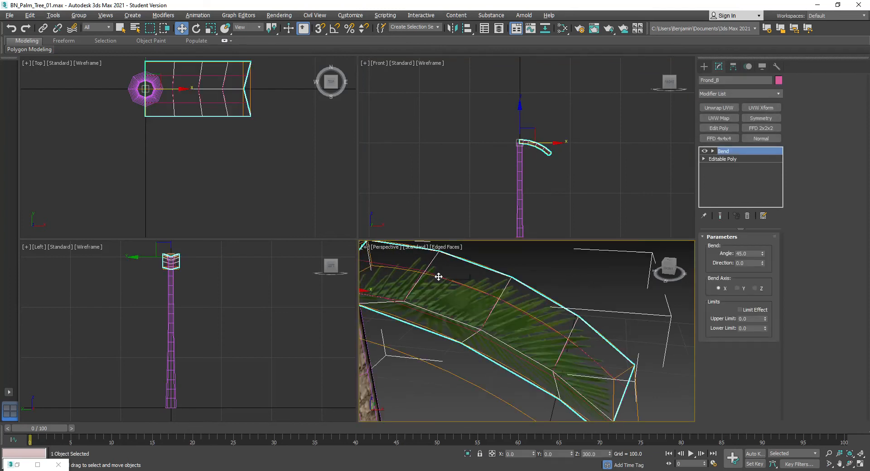
left_click(439, 277)
middle_click_drag(494, 137, 514, 140)
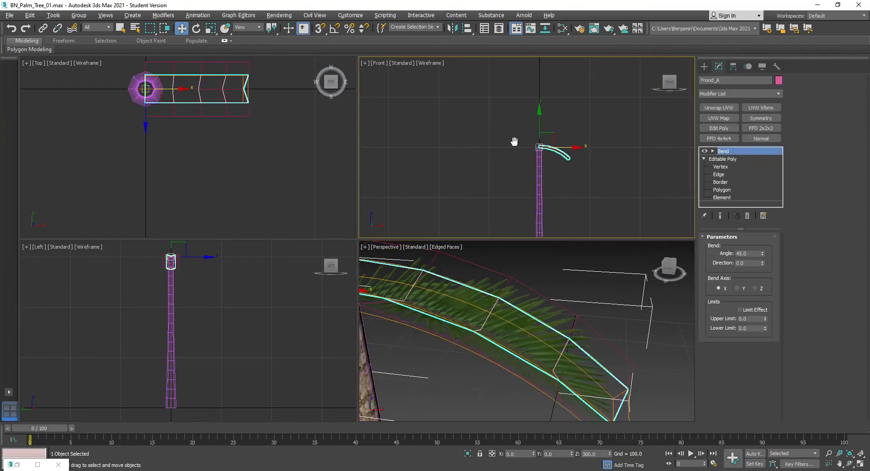
scroll(563, 144, "up", 3)
key("alt+w")
key("e")
left_click_drag(331, 229, 302, 192)
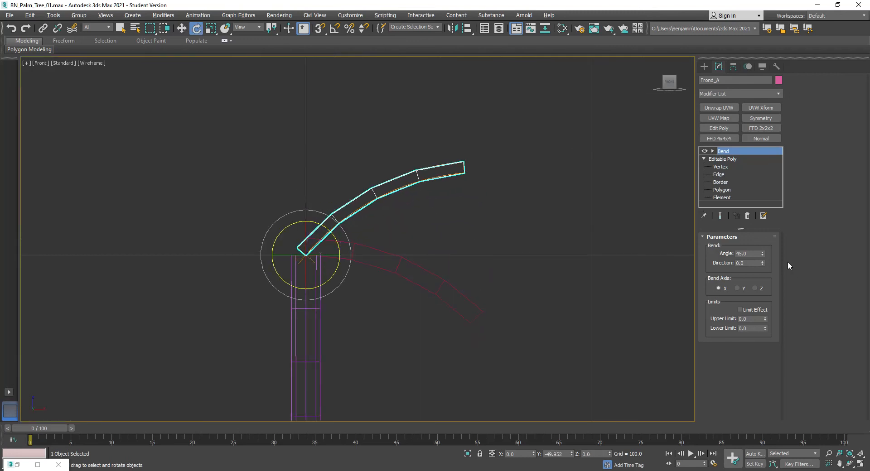
Increase Frond_A's bend angle and raise Frond_B's bend angle to about 108, then deselect.
left_click_drag(763, 254, 760, 205)
left_click(469, 300)
left_click_drag(763, 255, 747, 195)
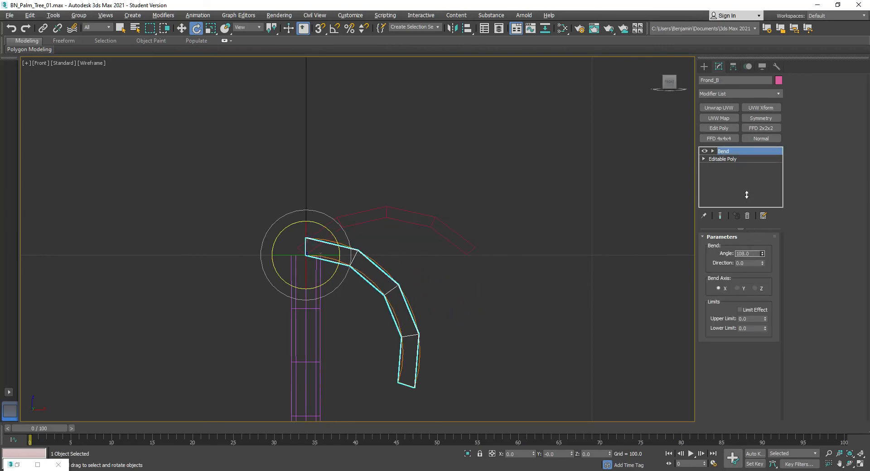
left_click(527, 340)
Check the shape of both fronds at the top of the trunk in the Perspective view.
key("alt+w")
scroll(544, 318, "down", 5)
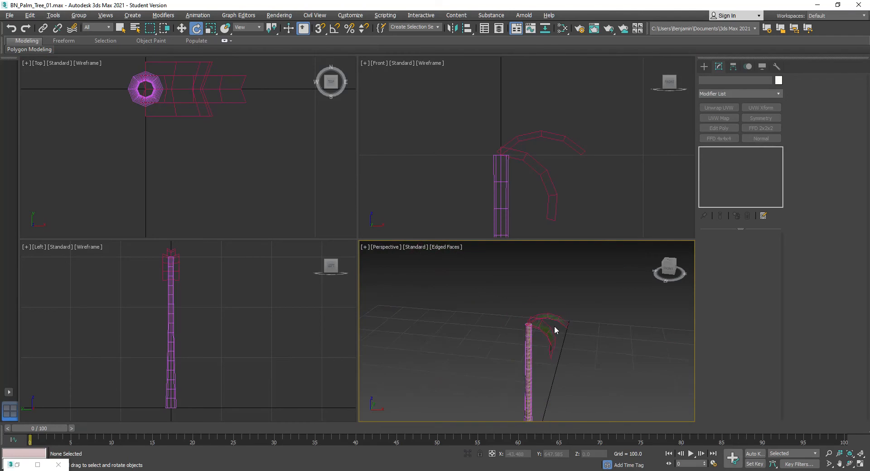
scroll(554, 327, "up", 5)
key("alt+w")
middle_click_drag(381, 295, 404, 253, "alt")
key("e")
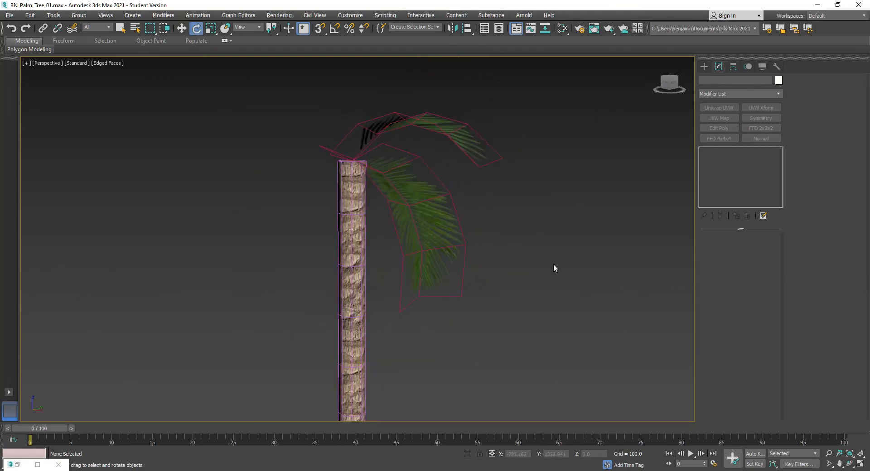
Open the Material Editor, expand the B_Fronds material and disconnect the bitmap from its opacity.
key("m")
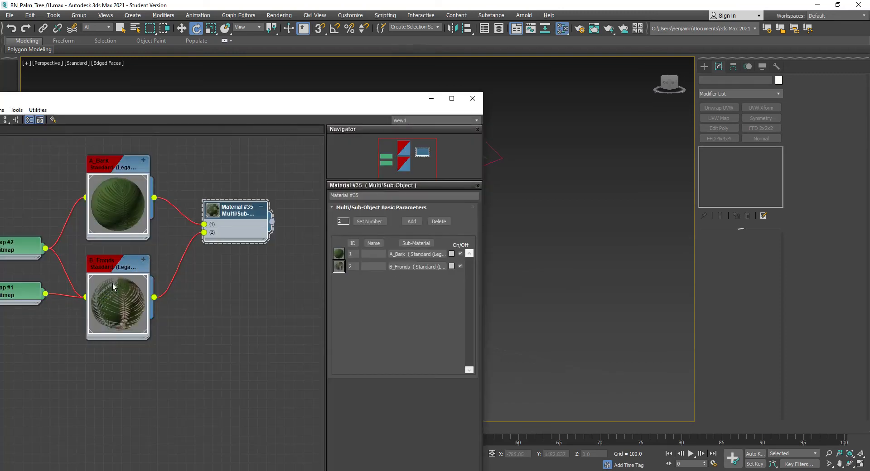
left_click(144, 259)
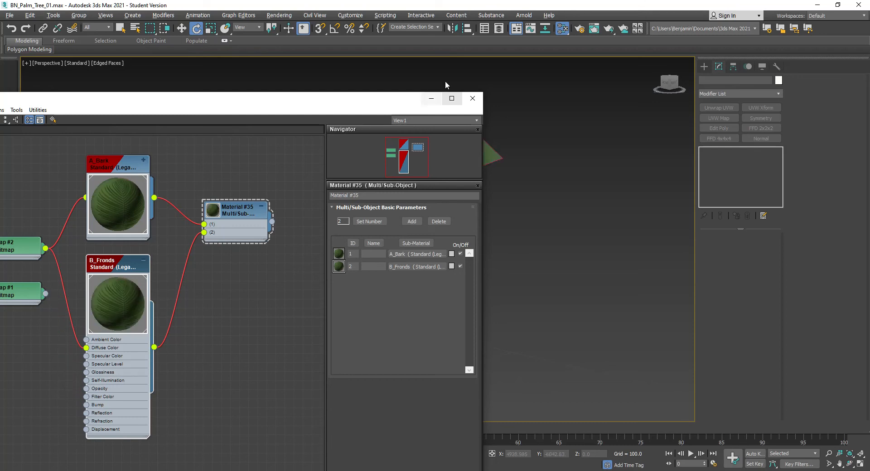
Minimize the Material Editor and move Frond_B's element slightly outward along X beneath its Bend modifier.
left_click(431, 98)
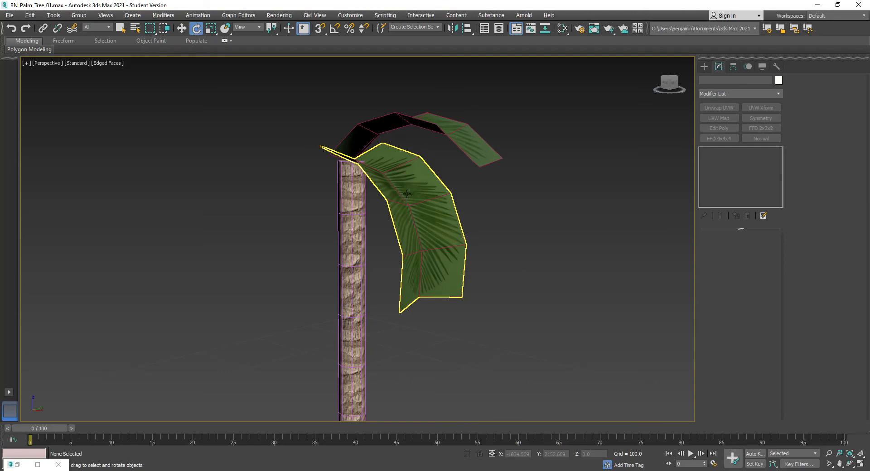
left_click(441, 238)
middle_click_drag(377, 197, 363, 172, "alt")
key("e")
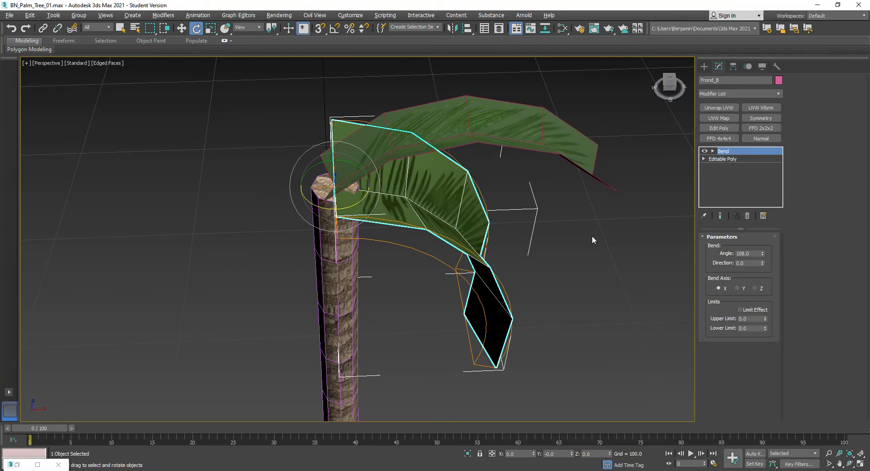
left_click(704, 159)
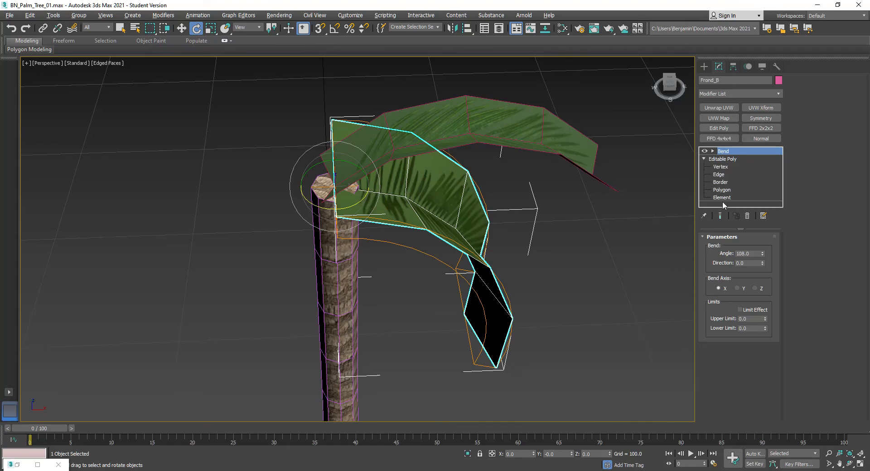
left_click(723, 198)
left_click(389, 192)
key("w")
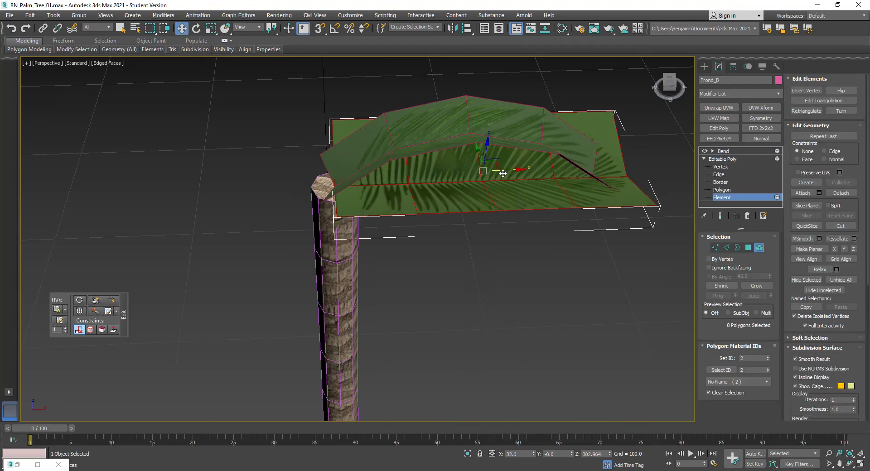
left_click_drag(507, 169, 519, 169)
left_click(629, 251)
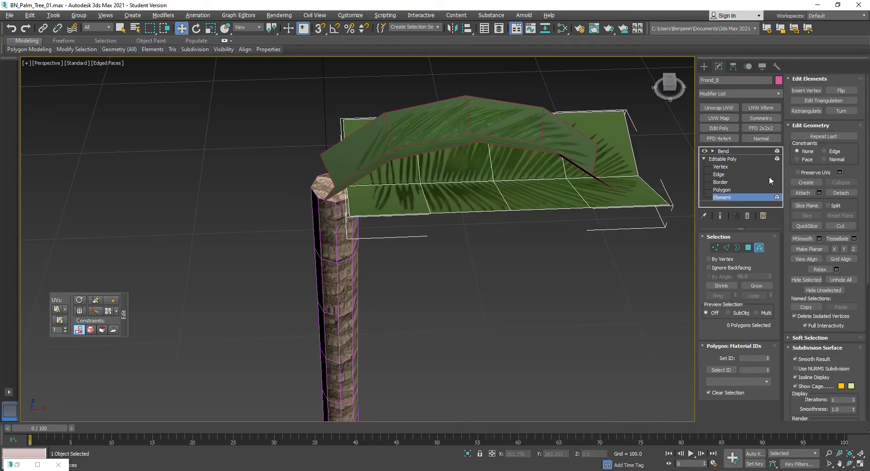
left_click(732, 159)
left_click(726, 151)
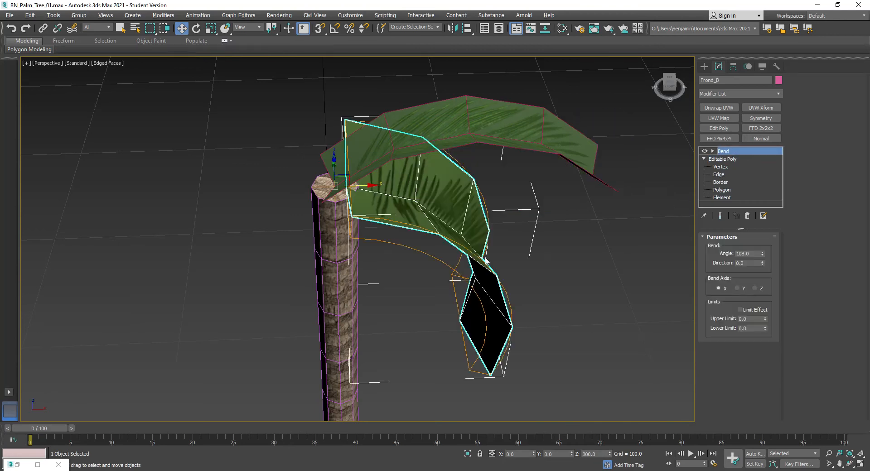
Move Frond_A's element slightly outward along X beneath its Bend modifier and deselect the frond.
left_click(403, 132)
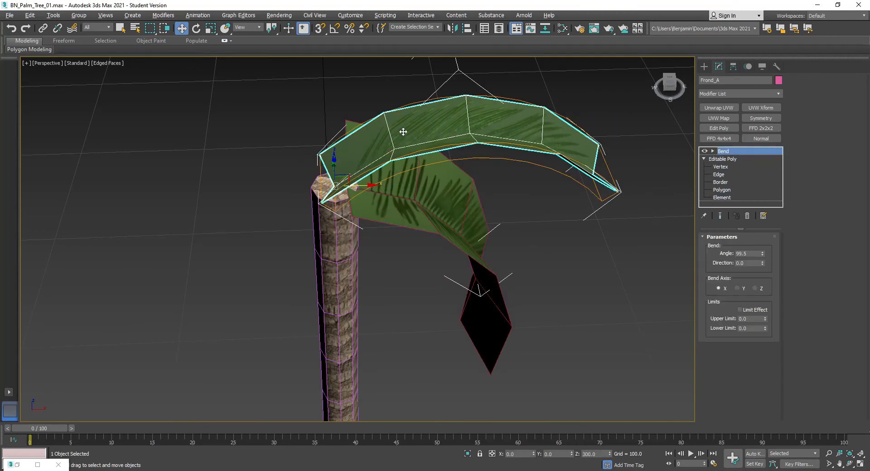
left_click(722, 198)
left_click_drag(456, 80, 473, 81)
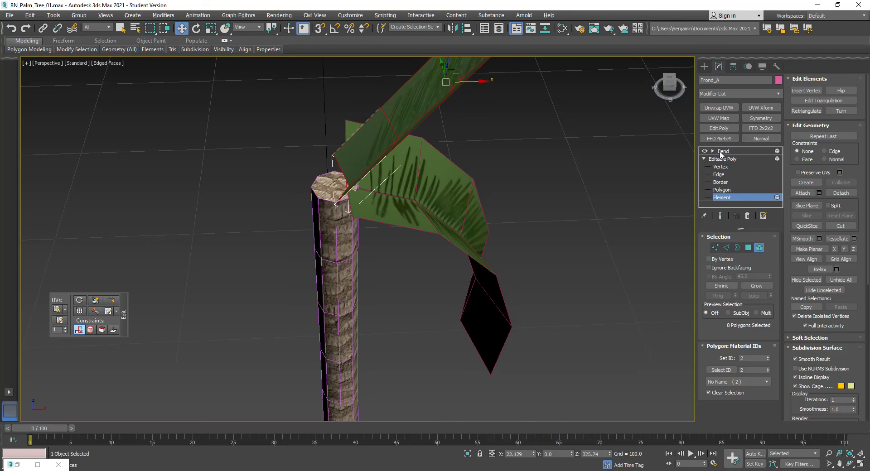
left_click(722, 152)
left_click(512, 300)
Open the Array tool for Frond_B, reset all its parameters, choose instances and enable the preview.
left_click(449, 213)
middle_click_drag(475, 209, 385, 254, "alt")
key("w")
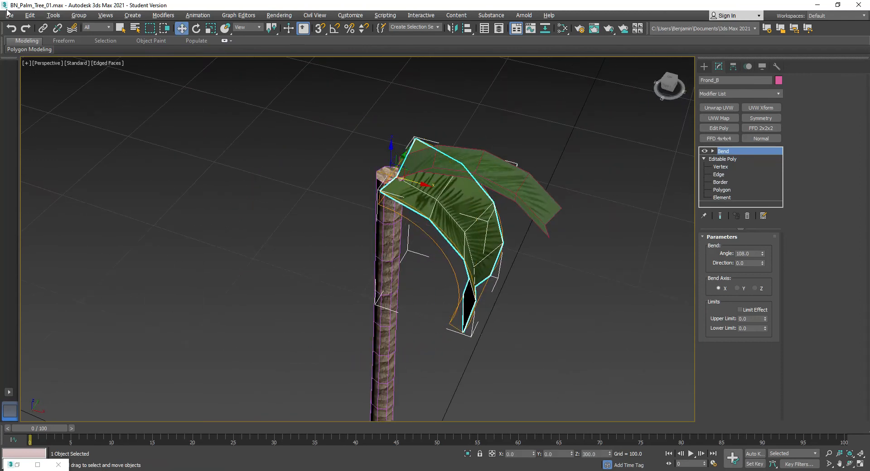
left_click(53, 15)
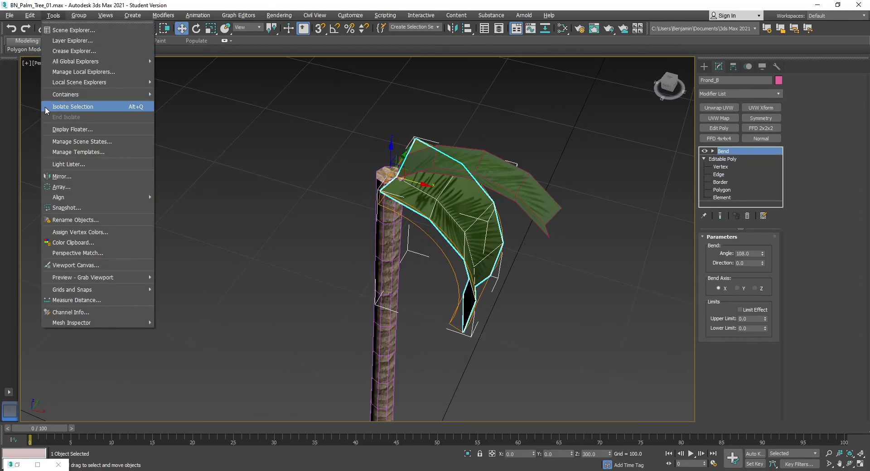
left_click(55, 187)
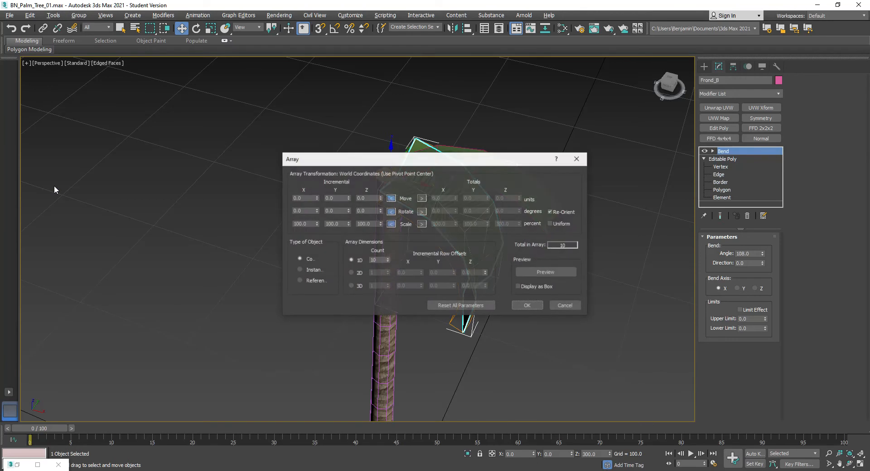
left_click_drag(455, 159, 703, 19)
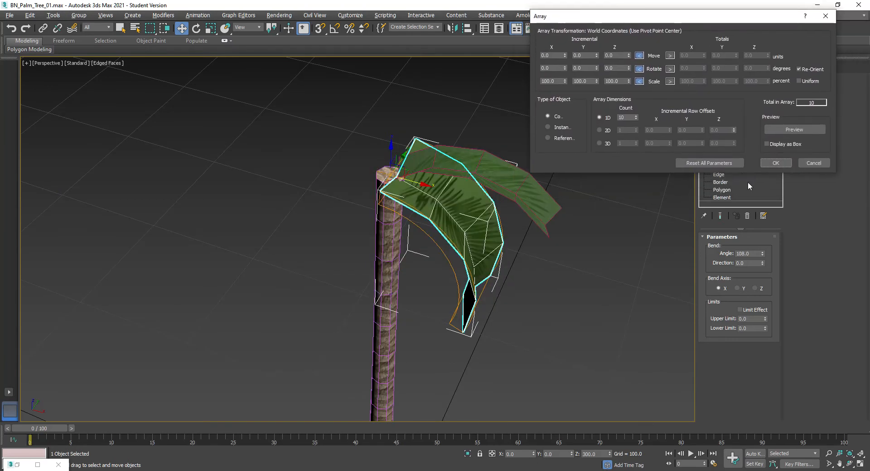
left_click(716, 163)
left_click(788, 129)
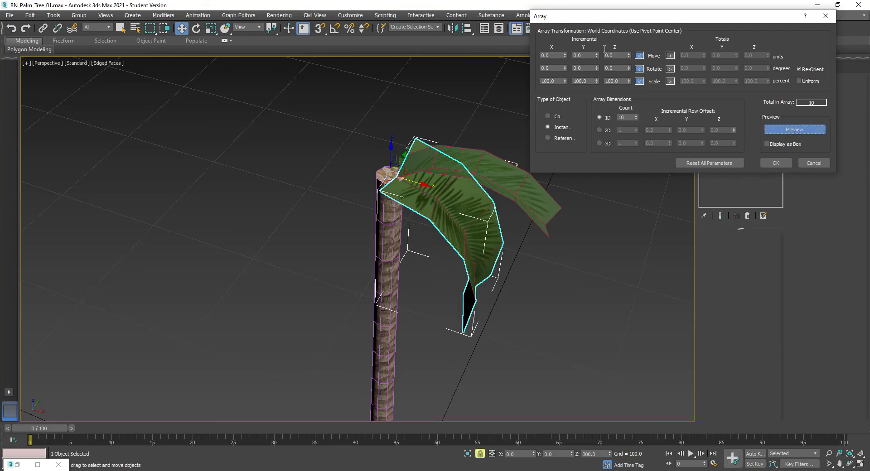
Try an incremental Z rotation of 38 degrees with an array count of 6.
left_click_drag(629, 69, 629, 52)
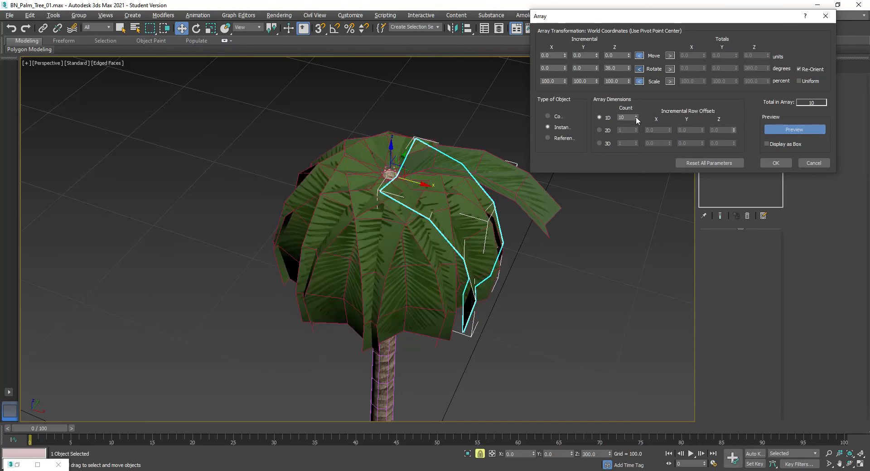
left_click(636, 116)
left_click(636, 117)
left_click(636, 116)
left_click(636, 117)
left_click(636, 119)
left_click(636, 119)
left_click(636, 119)
left_click(636, 118)
left_click(636, 119)
left_click(636, 119)
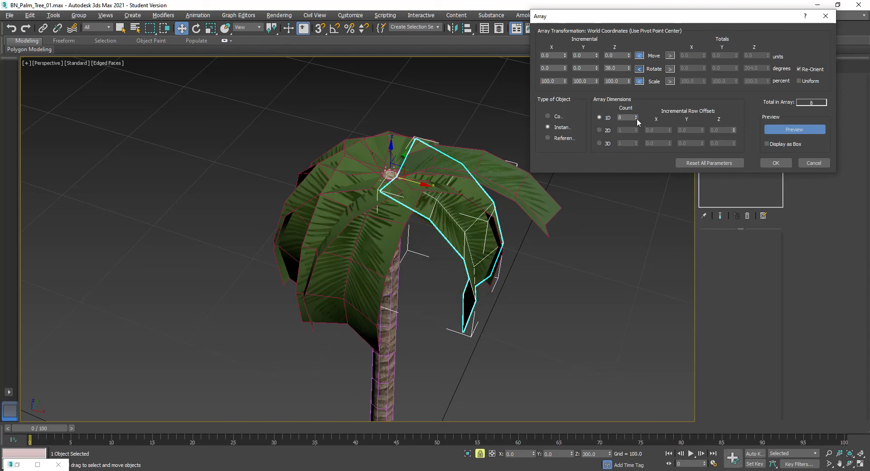
left_click(637, 119)
left_click(637, 119)
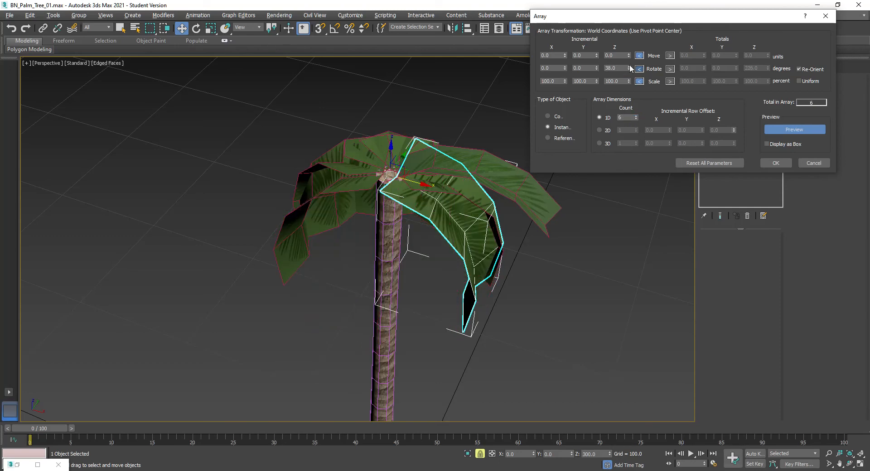
Set the incremental Z rotation to 45 degrees and the count to 11, and create the Frond_B array.
left_click_drag(628, 67, 568, 76)
key("Return")
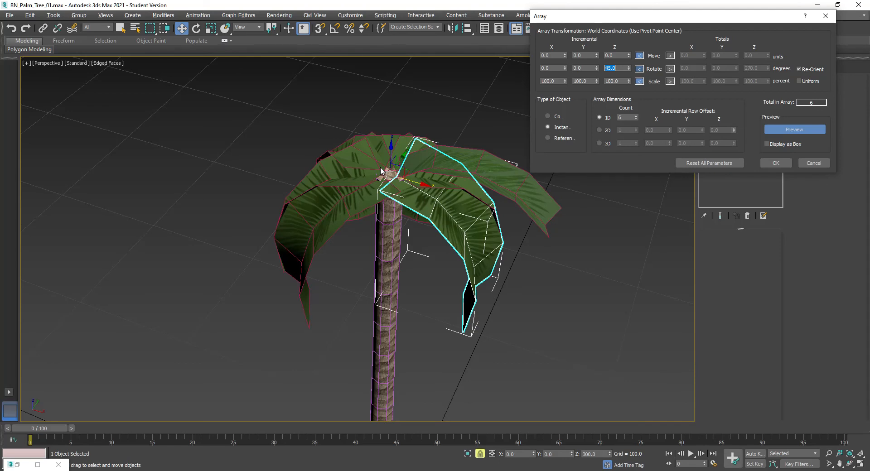
middle_click_drag(434, 202, 327, 265, "alt")
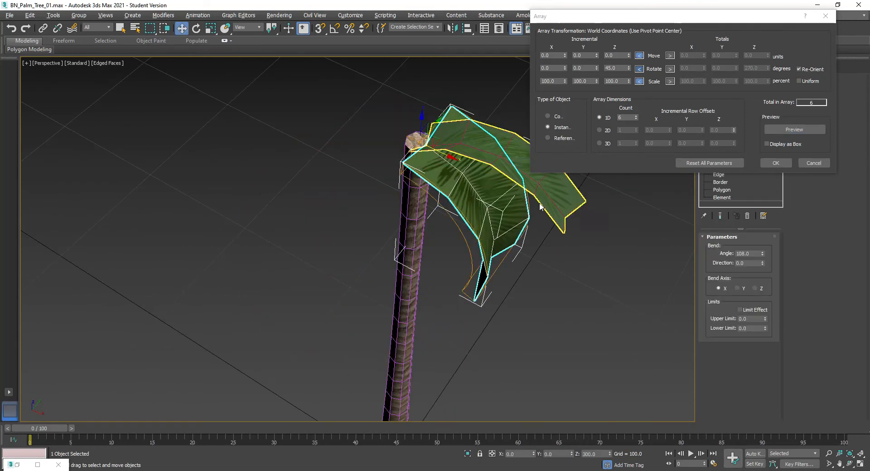
left_click(799, 130)
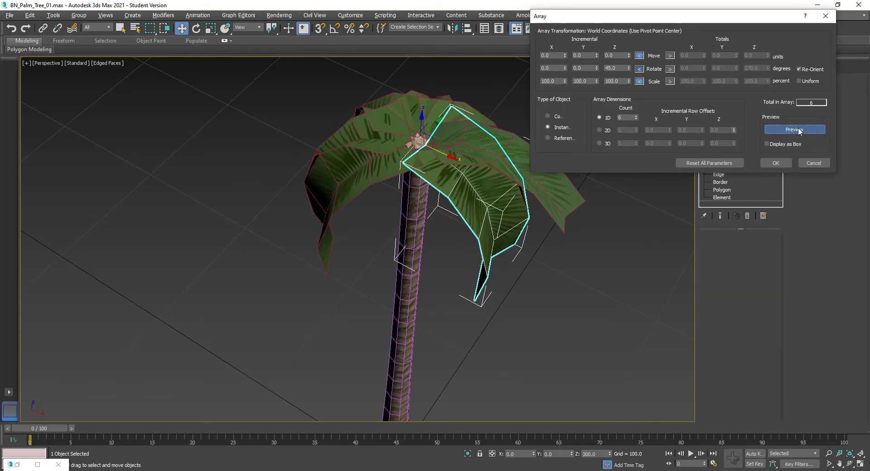
left_click(636, 116)
left_click(637, 116)
left_click(637, 116)
left_click(636, 116)
left_click(636, 116)
left_click(776, 164)
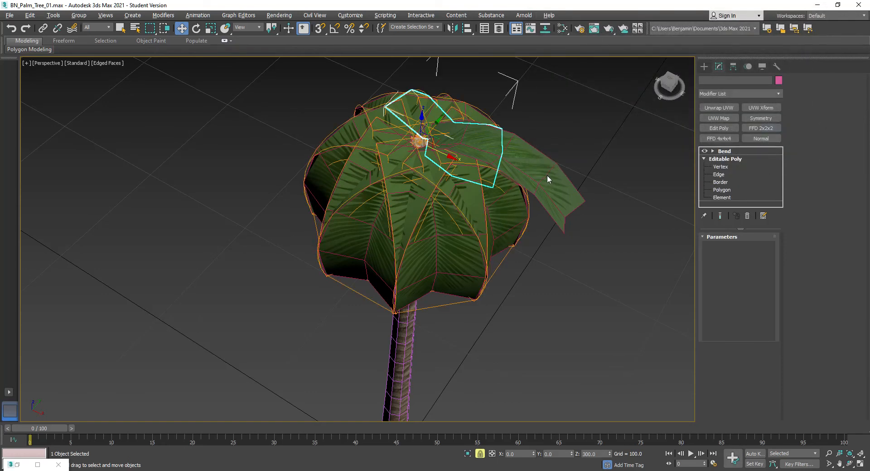
Select Frond_A above the arrayed fronds and show all four viewports with the Rotate tool active.
left_click(547, 178)
key("ctrl+r")
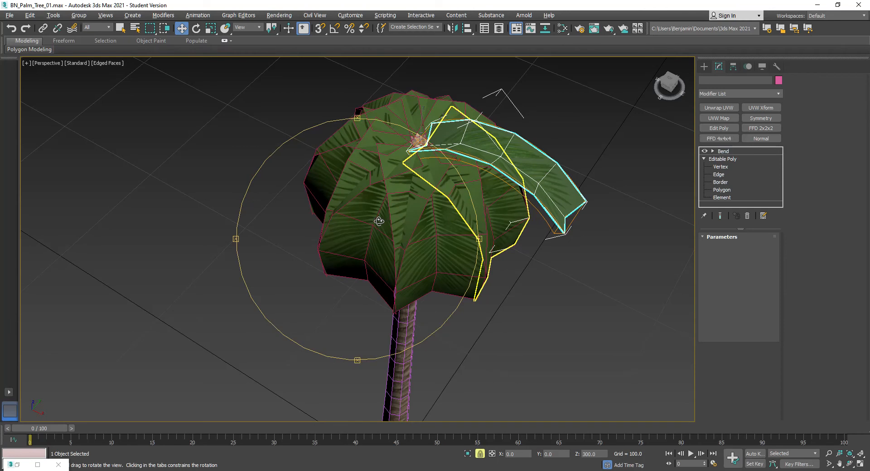
left_click_drag(387, 218, 269, 108)
key("w")
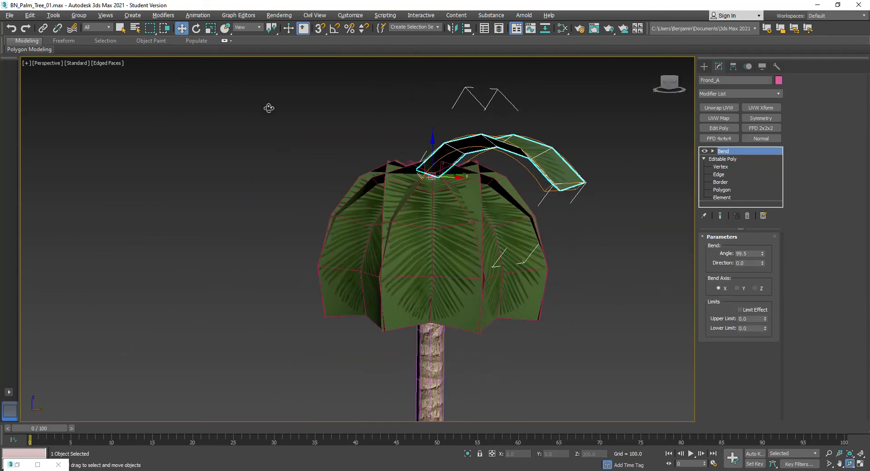
key("alt+w")
scroll(159, 98, "up", 2)
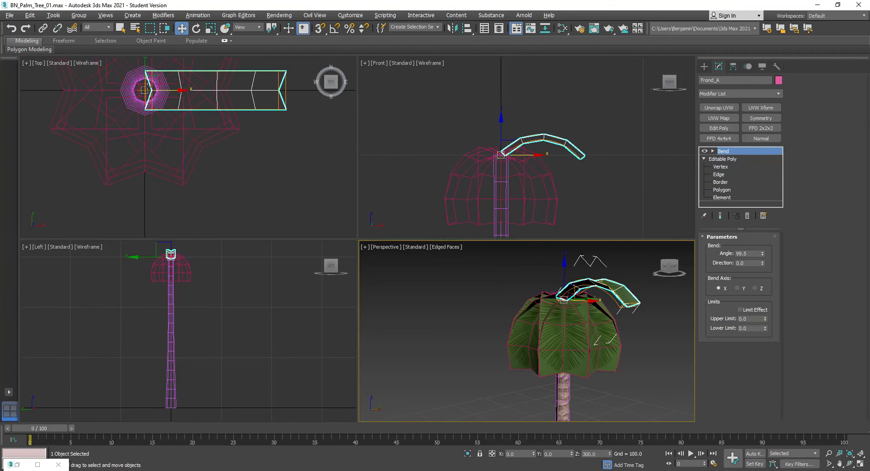
key("e")
Try to rotate Frond_A freely about 21 degrees clockwise in the Top view.
left_click(159, 70)
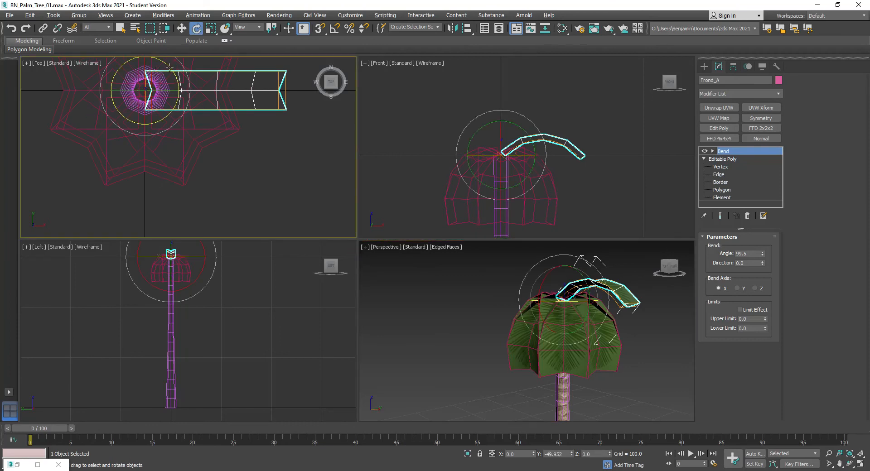
right_click(168, 67)
left_click(193, 107)
left_click_drag(171, 75, 165, 102)
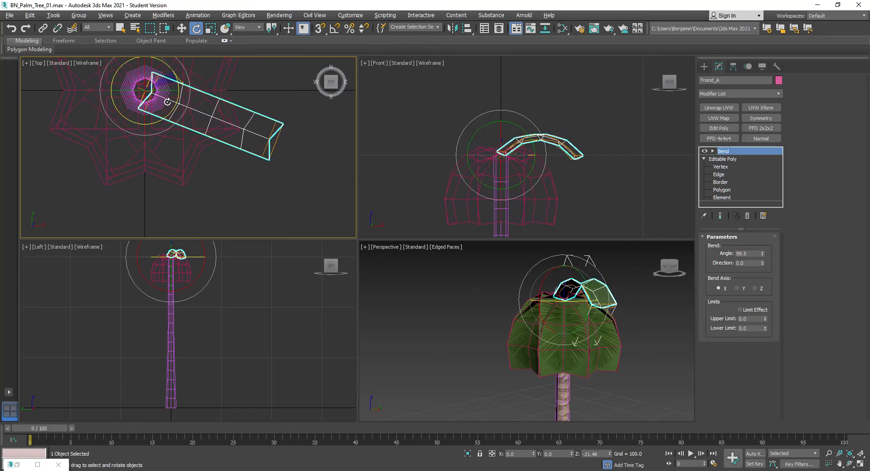
key("ctrl+z")
Turn on angle snap, rotate Frond_A 25 degrees clockwise in the Top view and deselect it.
left_click(335, 28)
left_click_drag(171, 77, 172, 86)
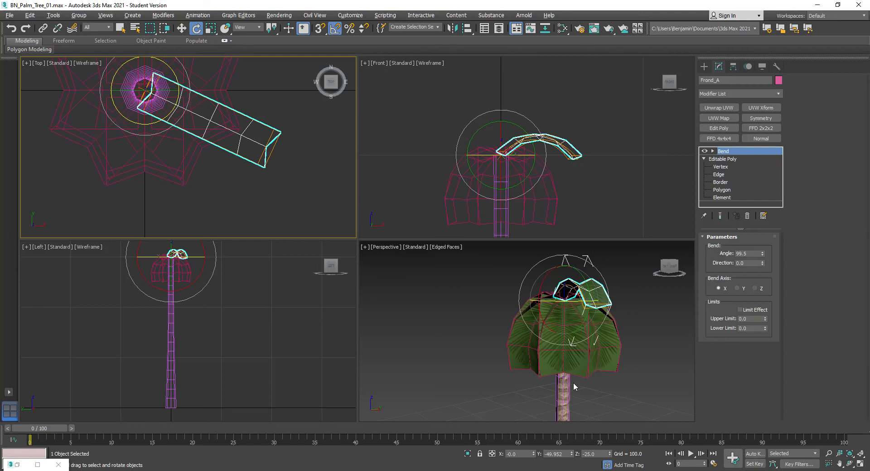
left_click(594, 453)
left_click(658, 369)
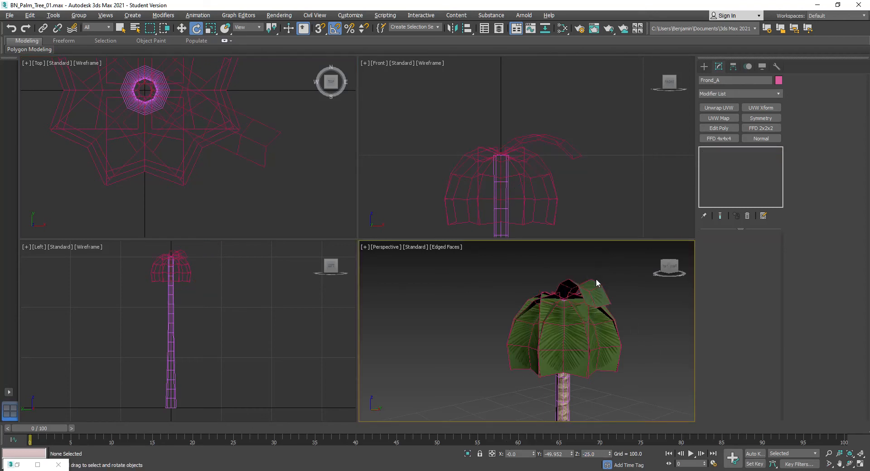
Array Frond_A around the trunk as 11 instances with a 45-degree incremental Z rotation, and clear the selection.
key("alt+w")
left_click(480, 164)
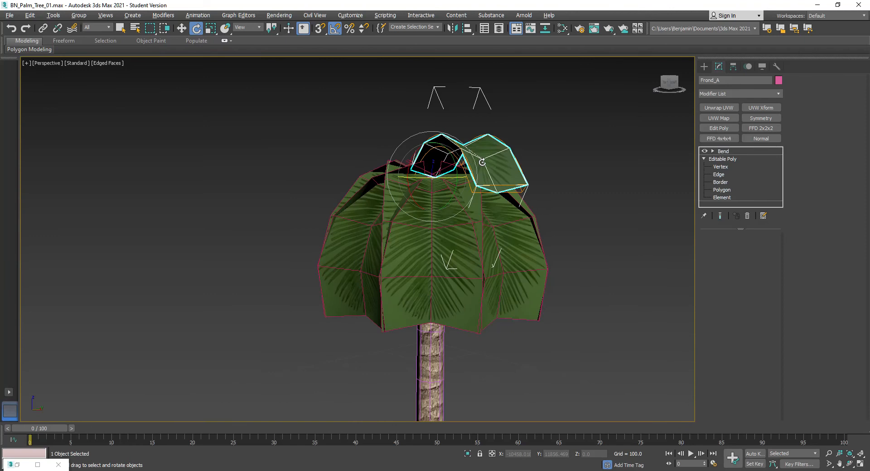
left_click(56, 15)
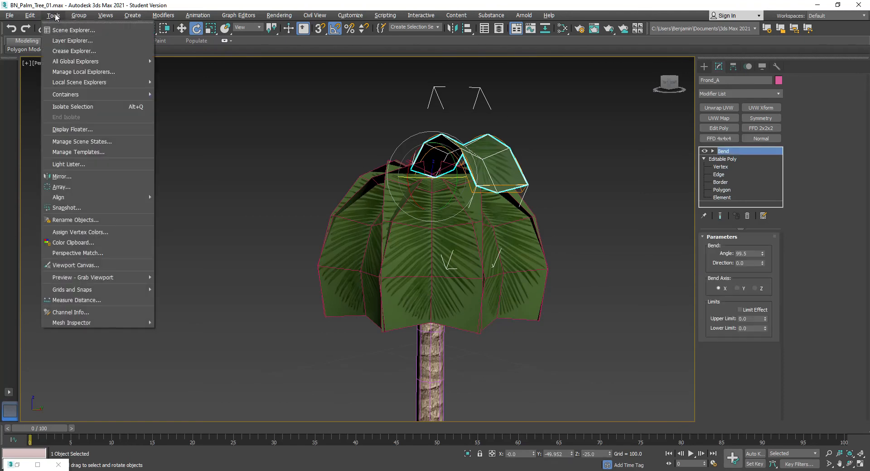
left_click(64, 187)
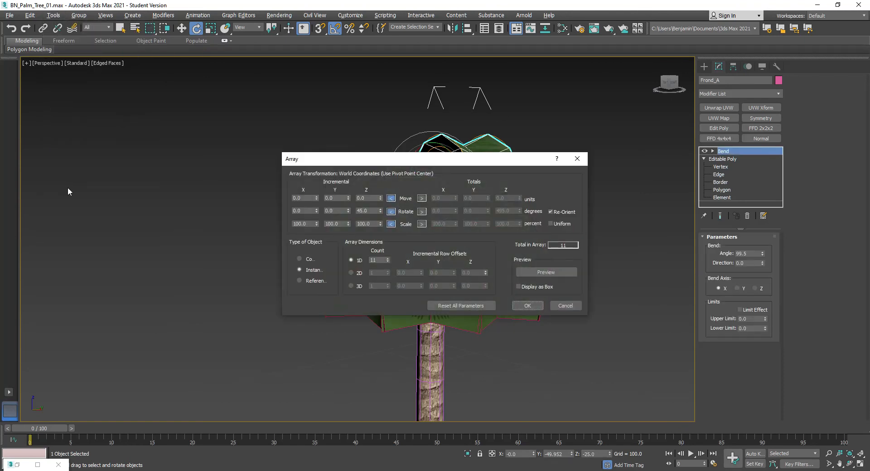
left_click(528, 305)
left_click(629, 275)
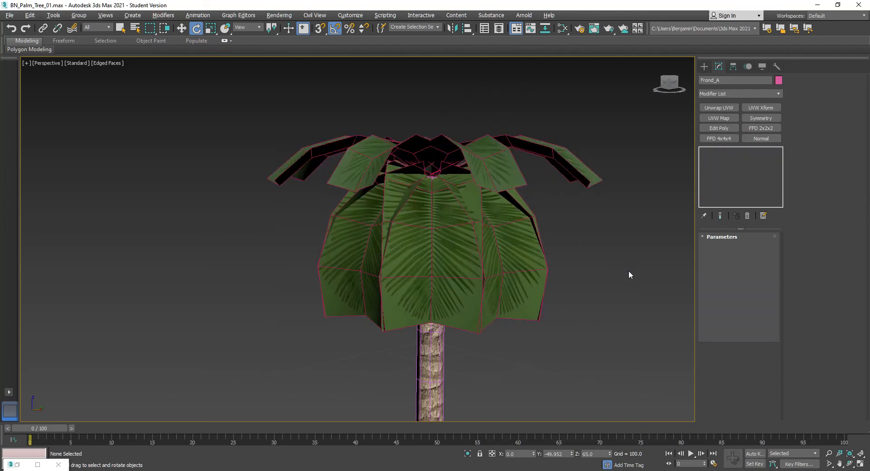
key("ctrl+r")
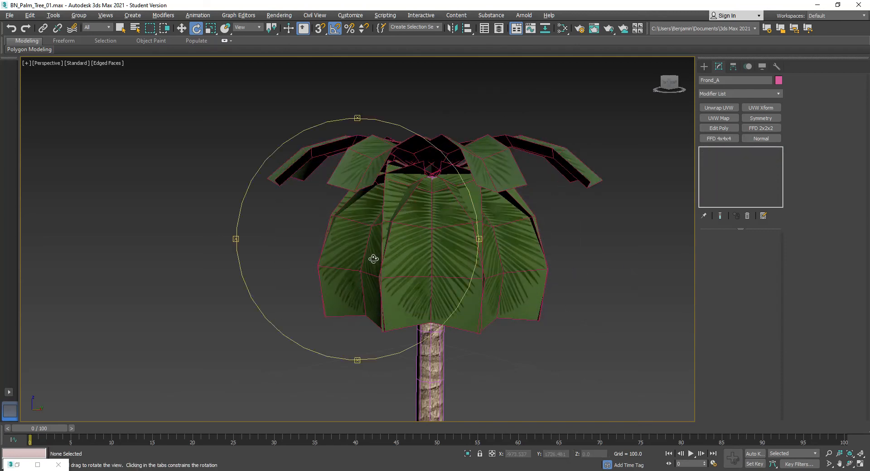
left_click_drag(452, 207, 458, 299)
key("e")
right_click(485, 140)
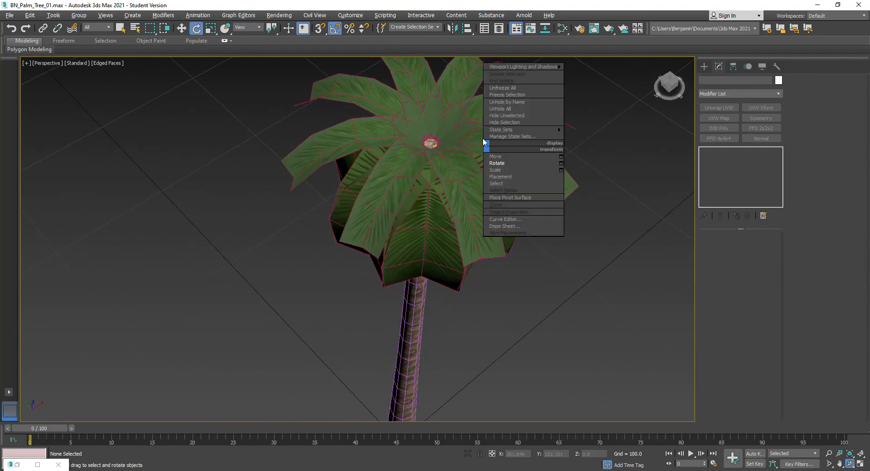
left_click(504, 134)
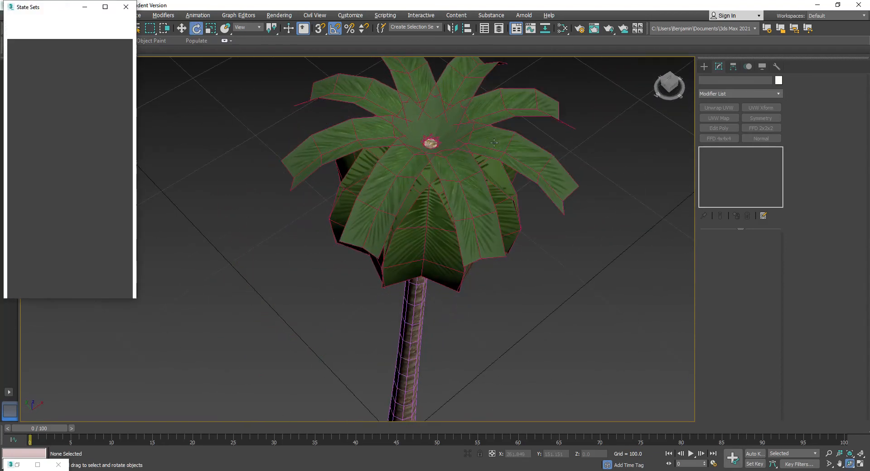
left_click(127, 6)
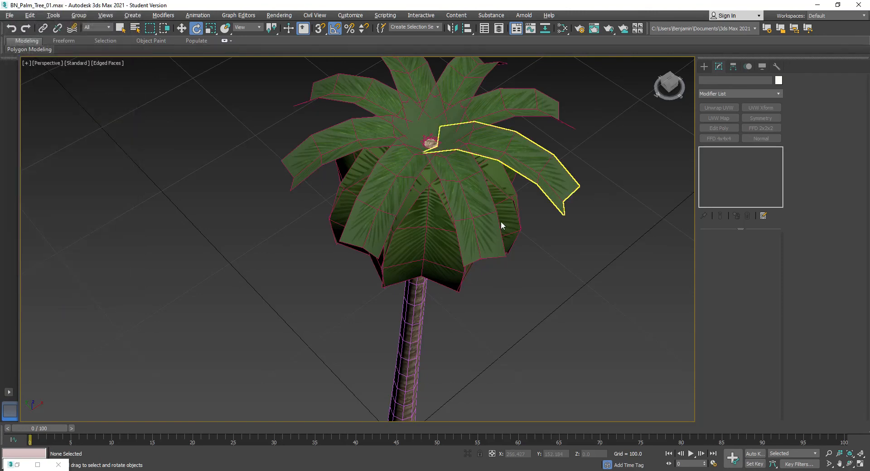
Clone a frond of the upper ring as an independent copy and rotate the copy upward about its base at the trunk's top.
left_click(495, 138)
right_click(501, 134)
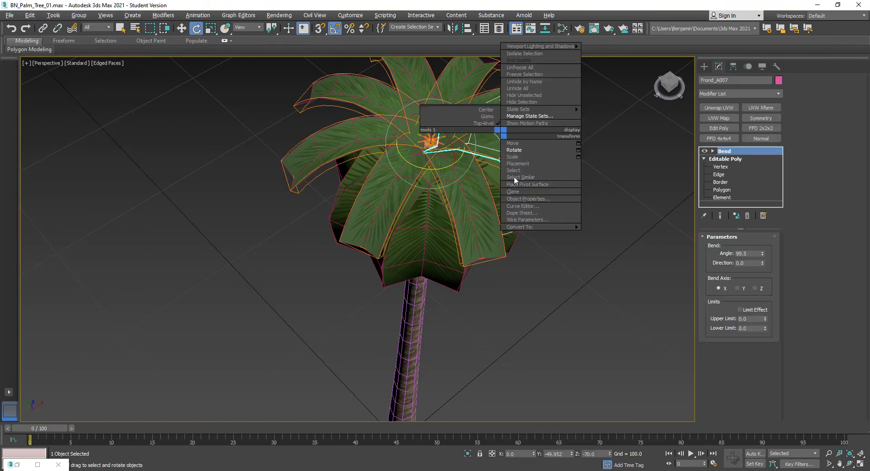
left_click(518, 192)
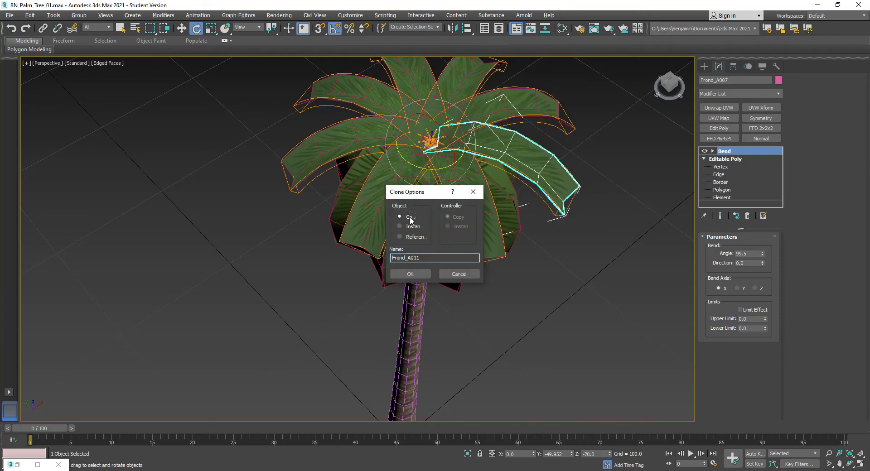
left_click(409, 274)
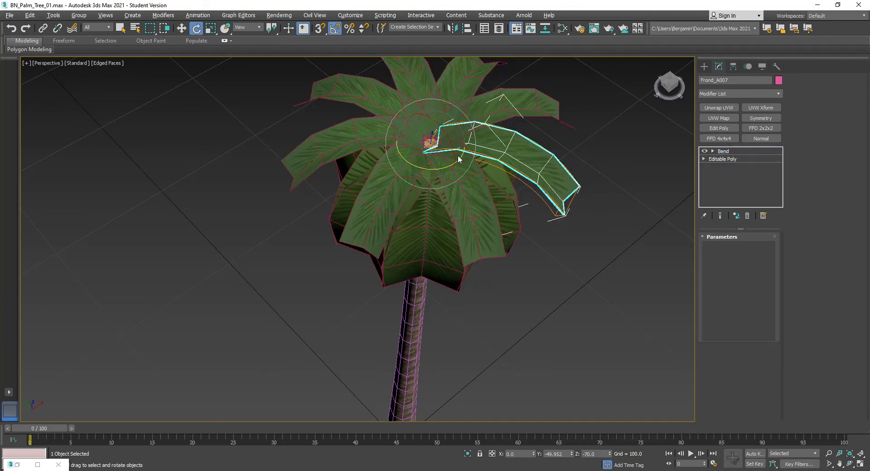
mouse_move(460, 156)
left_mouse_down()
mouse_move(456, 167)
mouse_move(442, 132)
left_mouse_up()
Reset the Bend of the raised frond and set its bend angle to 78.5.
key("ctrl+r")
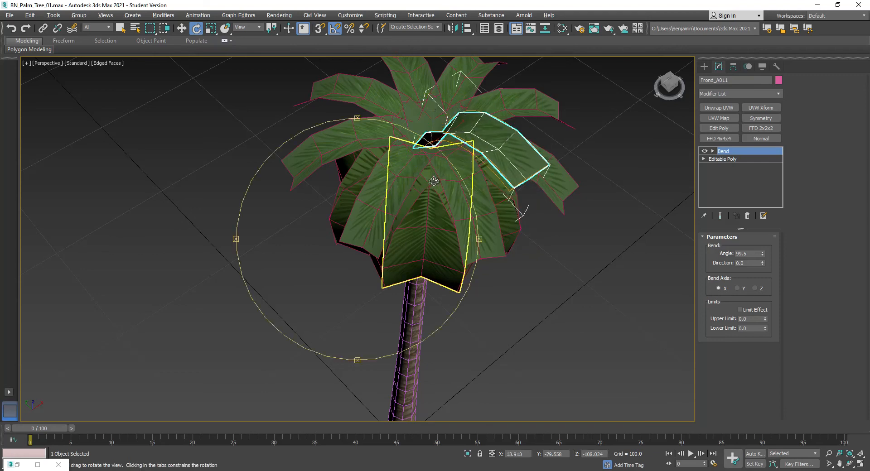
middle_click_drag(377, 209, 394, 188, "alt")
right_click(763, 254)
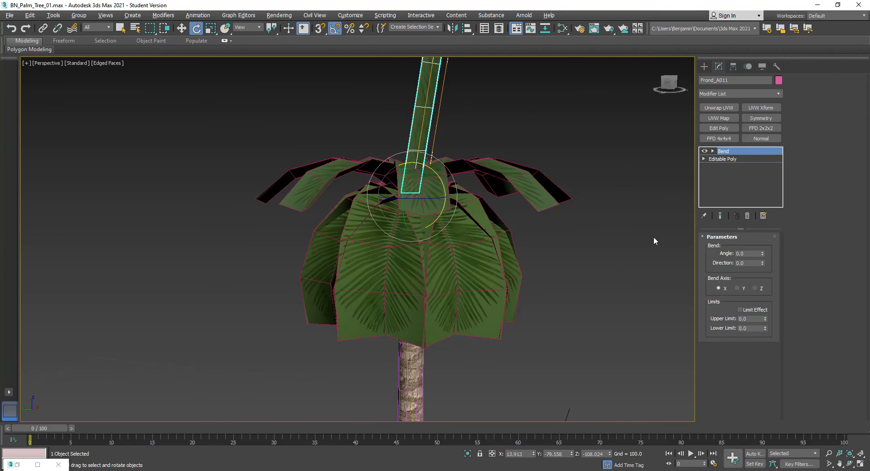
left_click_drag(763, 255, 766, 184)
Array the raised, bent frond around the trunk's top to form a new upper ring.
key("ctrl+r")
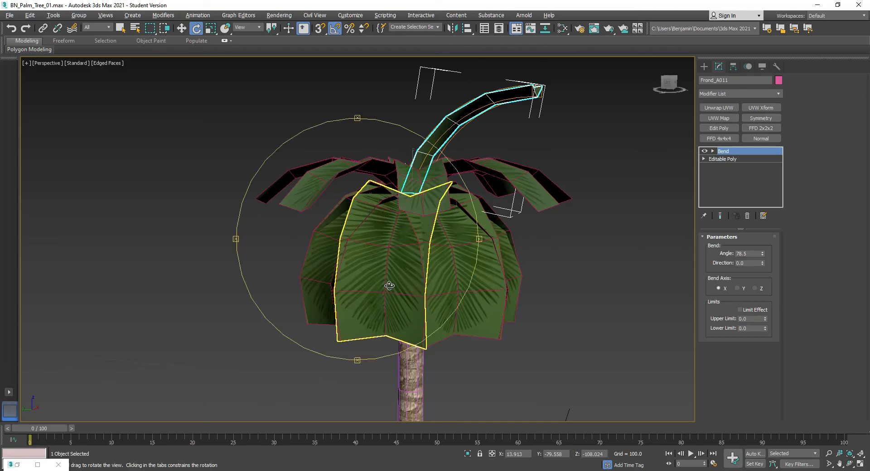
right_click(339, 307)
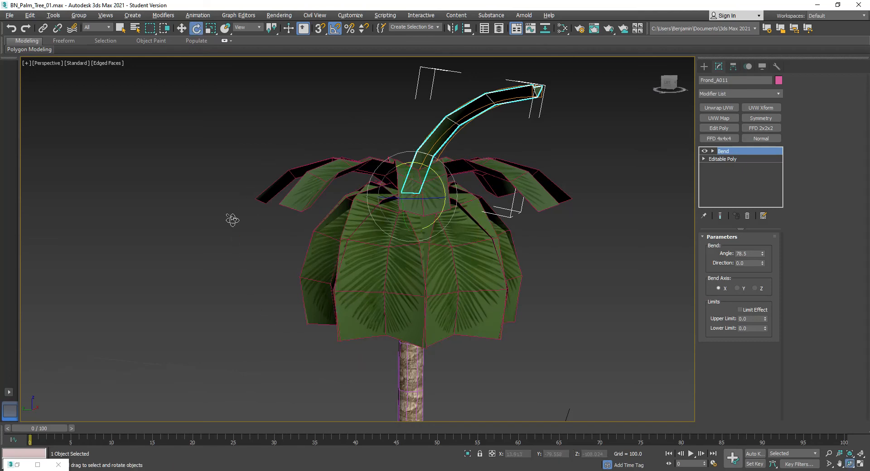
right_click(53, 17)
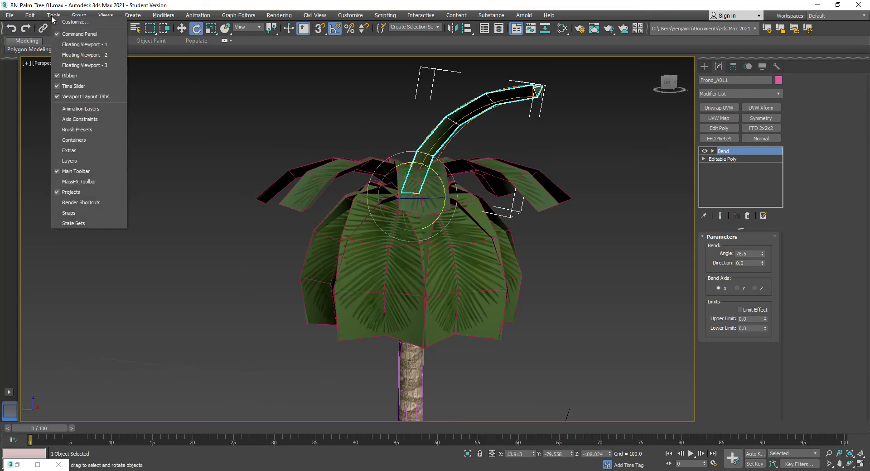
left_click(53, 15)
left_click(53, 15)
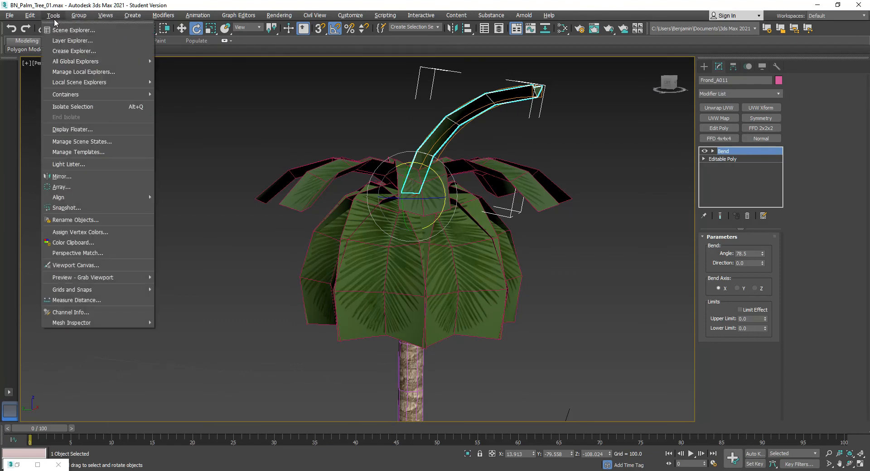
left_click(62, 187)
left_click(528, 306)
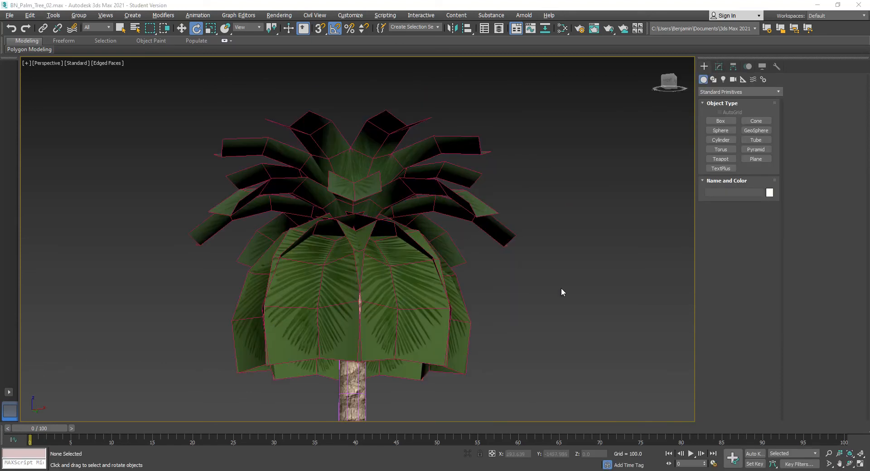
Select Frond_B007 in the drooping lower ring and clone it.
middle_click_drag(388, 260, 452, 204)
middle_click_drag(348, 248, 365, 265, "alt")
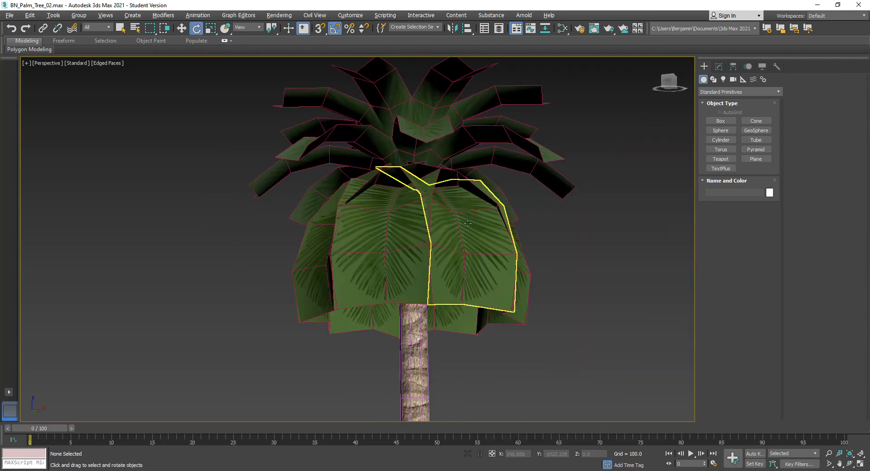
left_click(474, 220)
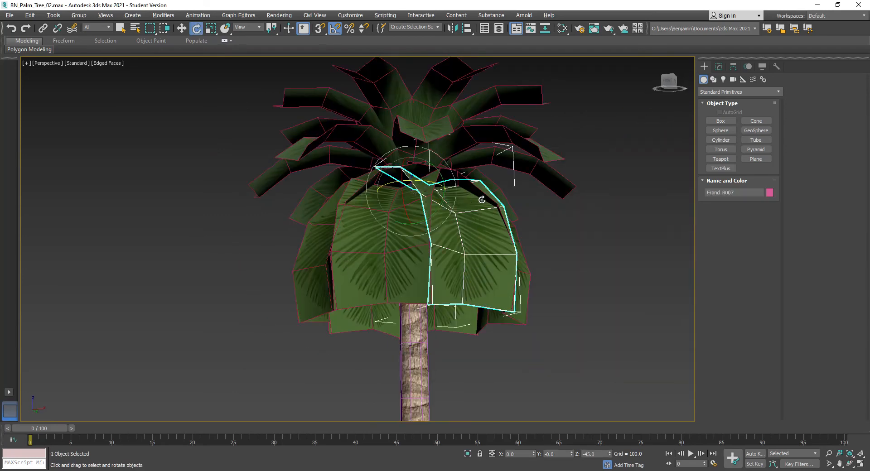
scroll(470, 226, "down", 2)
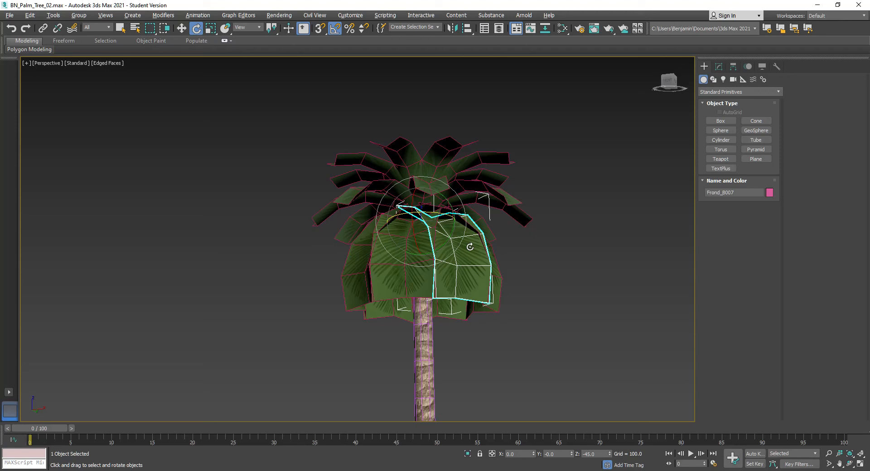
middle_click_drag(457, 262, 371, 303, "alt")
key("e")
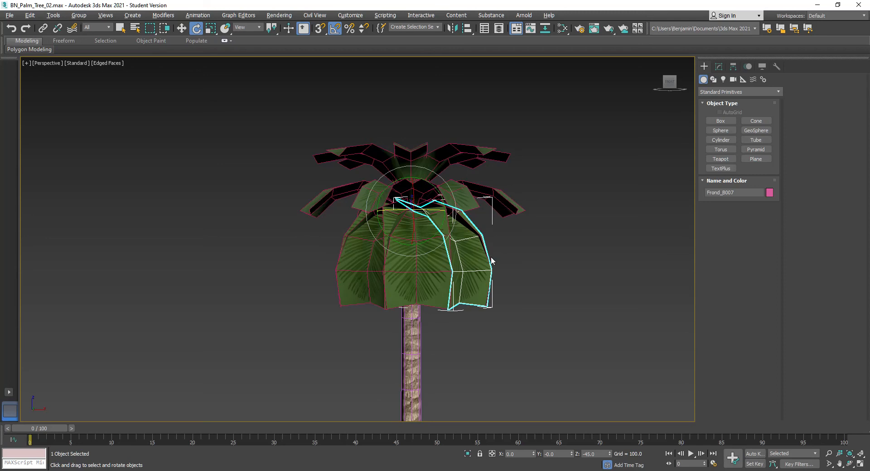
right_click(455, 253)
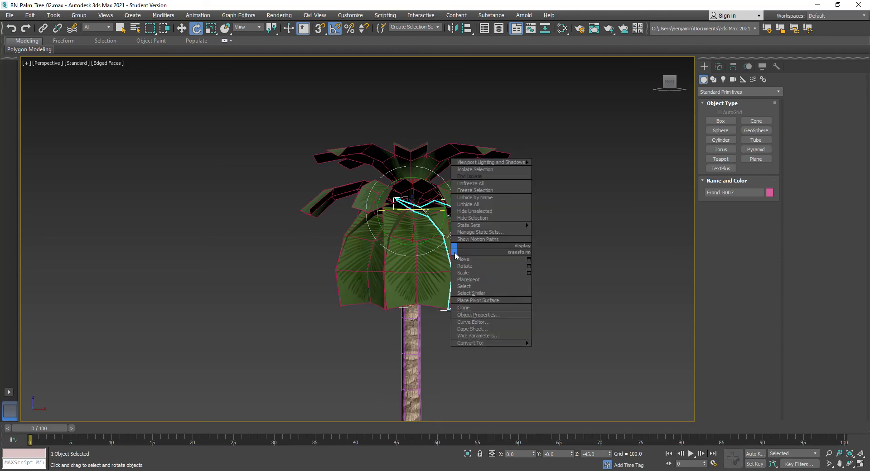
left_click(466, 308)
left_click(410, 272)
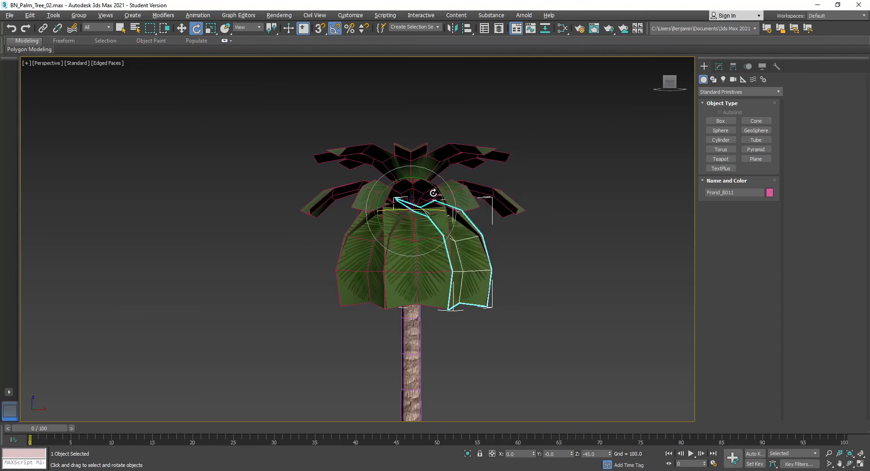
Switch the reference coordinate system to Local and tilt the cloned lower frond 25 degrees upward.
left_click(241, 28)
left_click(241, 28)
left_click(241, 28)
left_click(239, 42)
left_click_drag(433, 199, 430, 191)
middle_click_drag(429, 191, 351, 298, "alt")
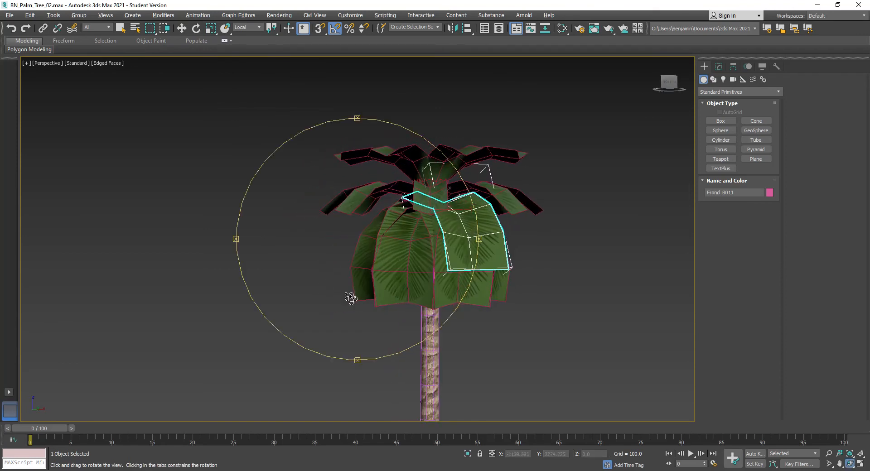
Return the reference coordinate system to View and rotate the cloned frond -15 degrees about Z.
left_click(244, 28)
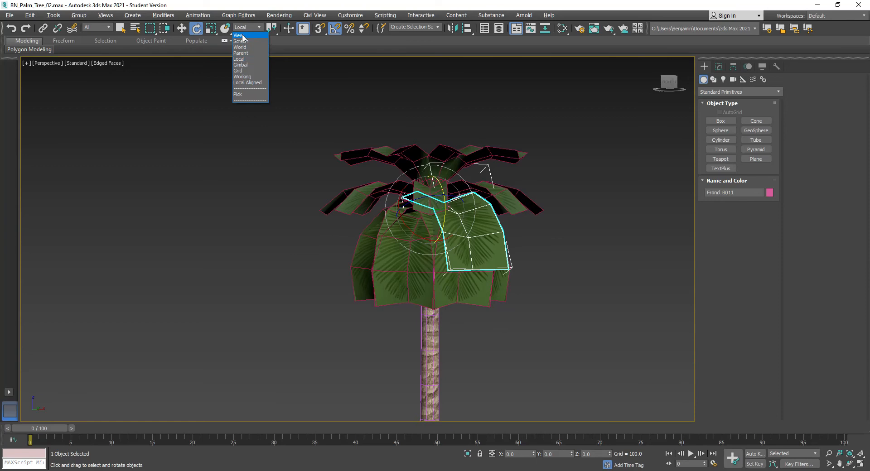
left_click(242, 35)
left_click_drag(453, 209, 446, 208)
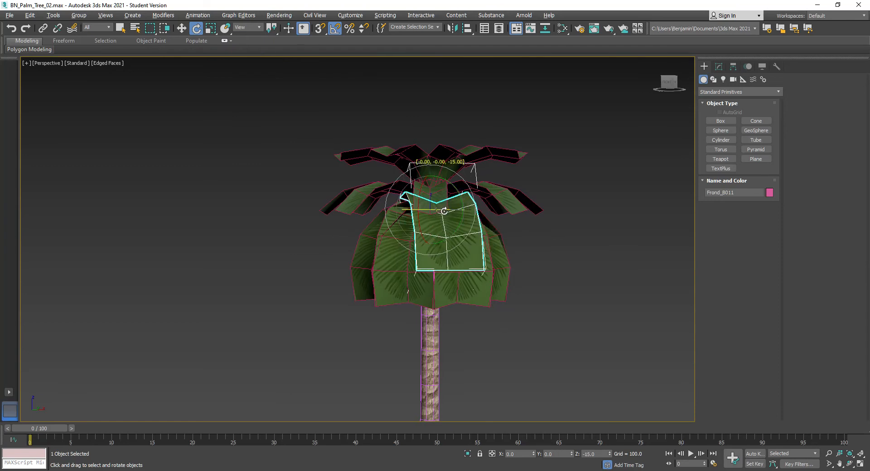
Open the Array settings for the cloned frond, preview the array and reduce its 1D count to 6.
left_click(53, 15)
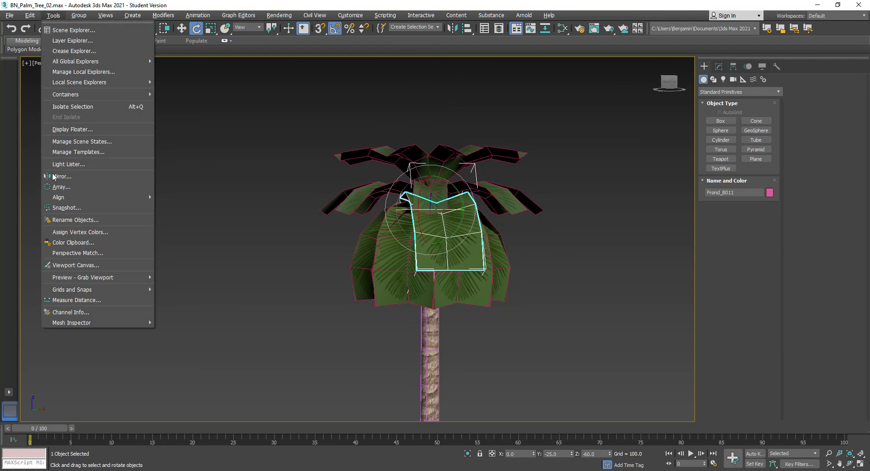
left_click(67, 187)
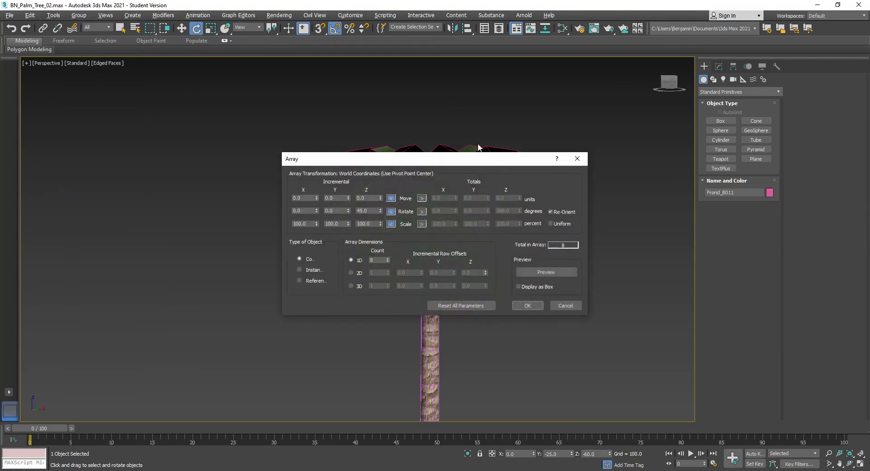
left_click_drag(464, 164, 724, 33)
left_click(811, 141)
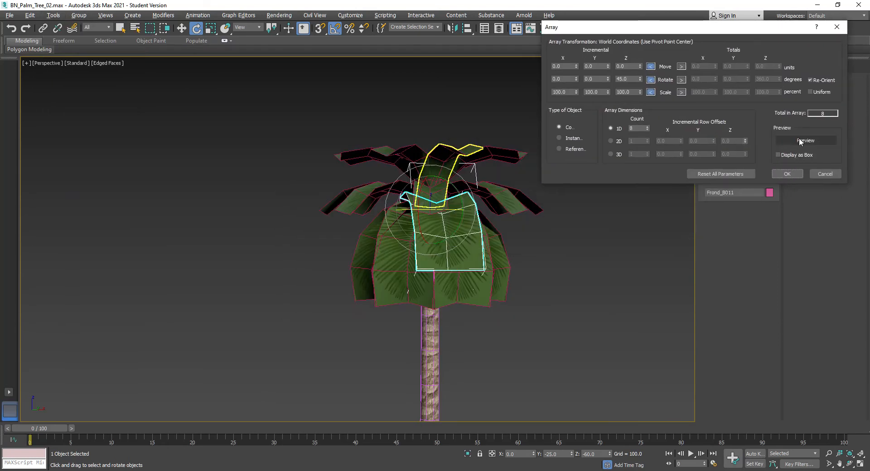
left_click(647, 130)
left_click(647, 130)
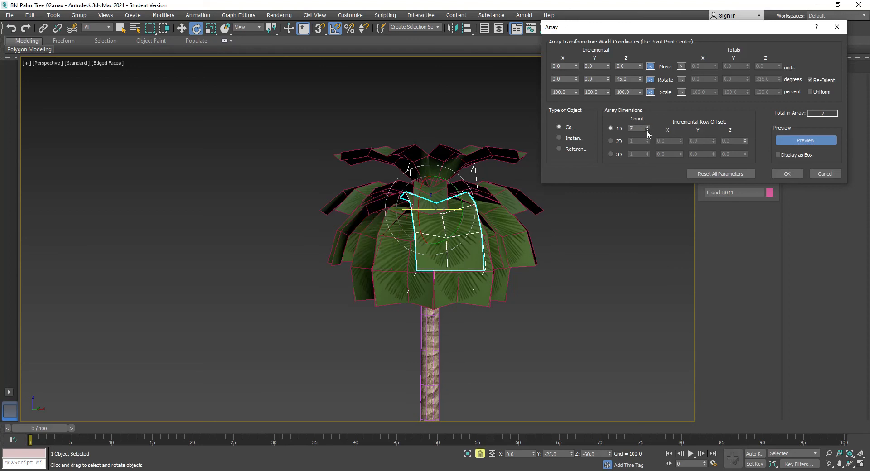
left_click(647, 130)
Set the array's incremental Z rotation to 60 degrees, adjust its count to 6 and create the copies around the trunk.
middle_click_drag(520, 196, 365, 308, "alt")
left_click(641, 78)
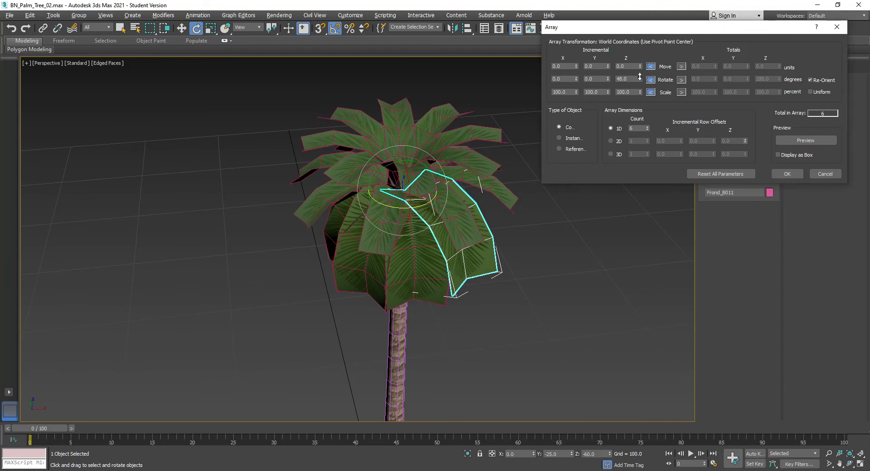
left_click(810, 141)
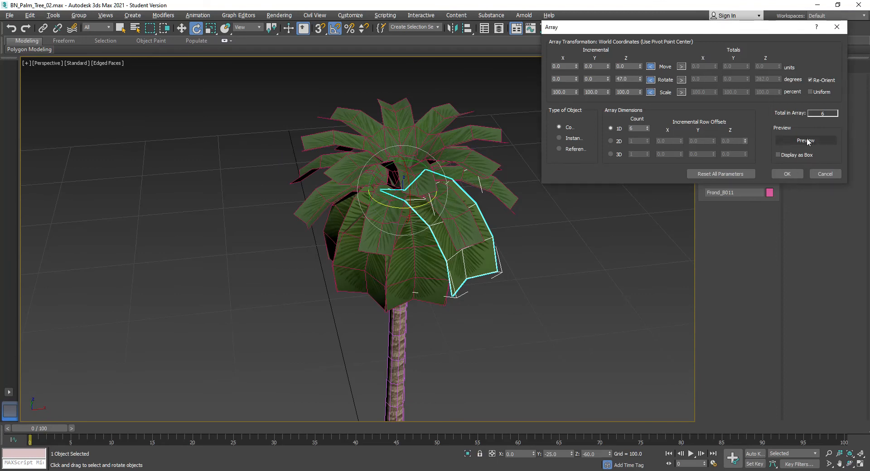
left_click(808, 141)
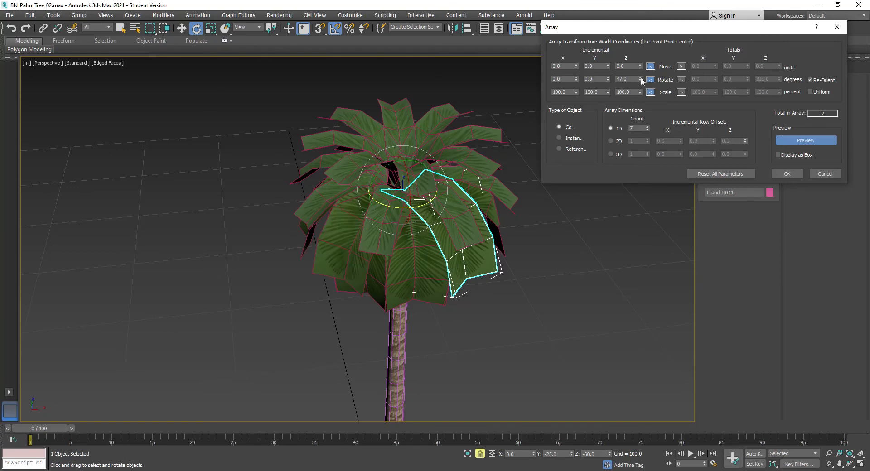
left_click_drag(639, 75, 640, 77)
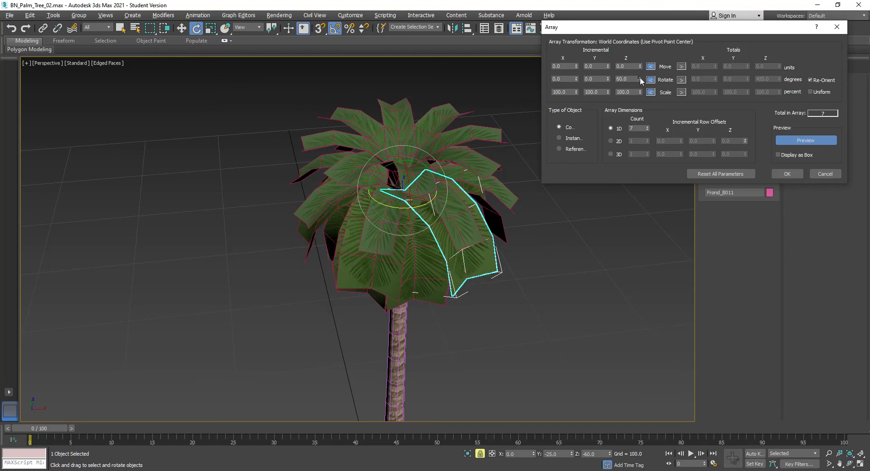
left_click(647, 126)
left_click(647, 130)
left_click(788, 174)
Select the eight fronds of the topmost ring, rotate them together about the trunk's vertical axis and deselect them.
middle_click_drag(322, 278, 339, 284, "alt")
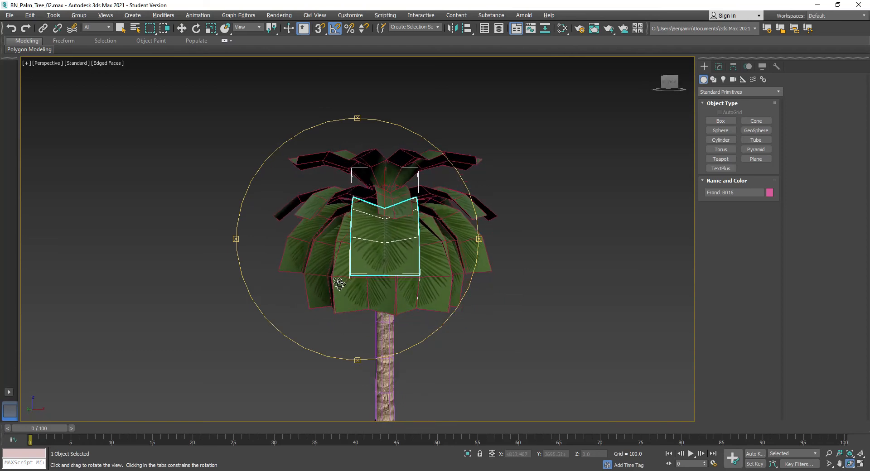
key("e")
left_click_drag(251, 130, 526, 167)
middle_click_drag(421, 247, 404, 275, "alt")
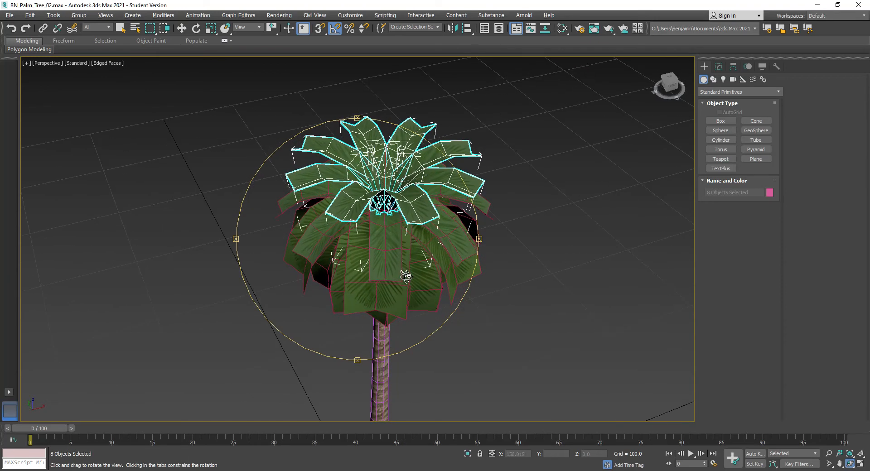
key("e")
left_click_drag(383, 205, 409, 207)
left_click(562, 298)
Select the trunk and convert it with its Taper modifier to an Editable Poly.
key("ctrl+r")
left_click_drag(383, 310, 367, 270)
right_click(413, 298)
left_click(381, 368)
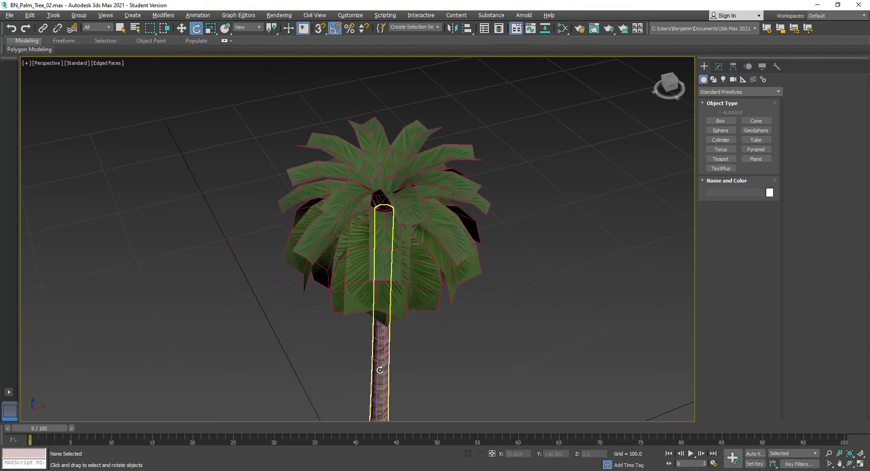
key("ctrl+r")
left_click_drag(484, 367, 379, 274)
right_click(379, 274)
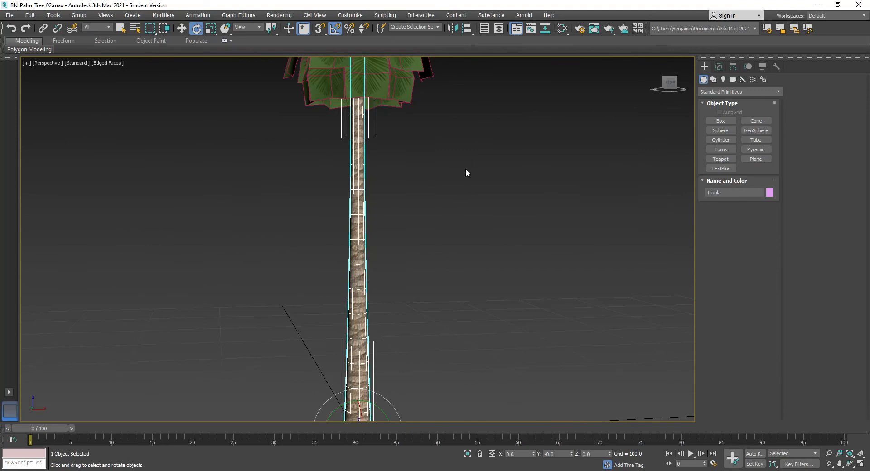
scroll(480, 305, "down", 4)
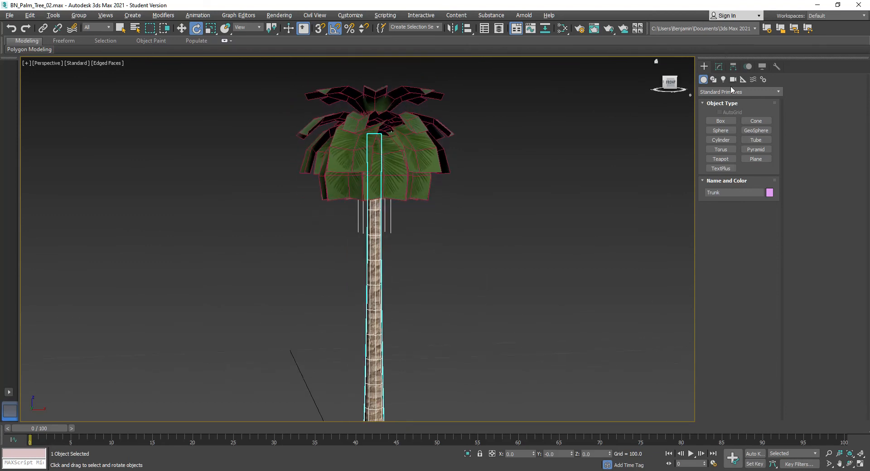
left_click(719, 66)
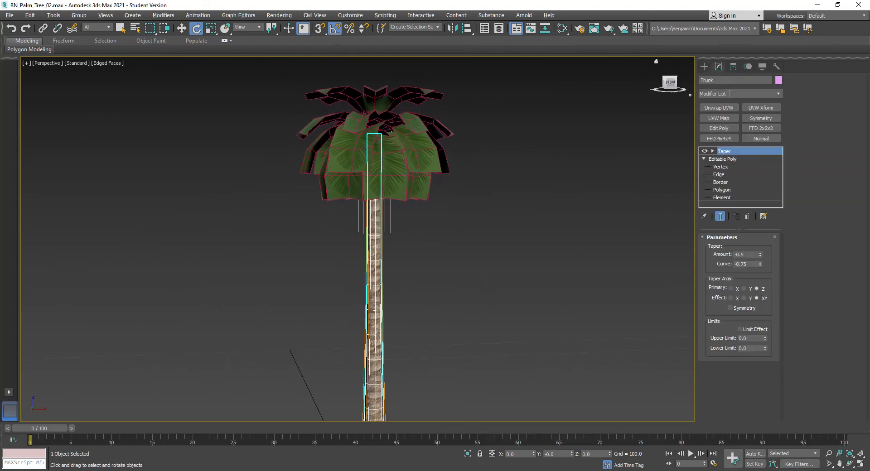
right_click(555, 165)
mouse_move(594, 260)
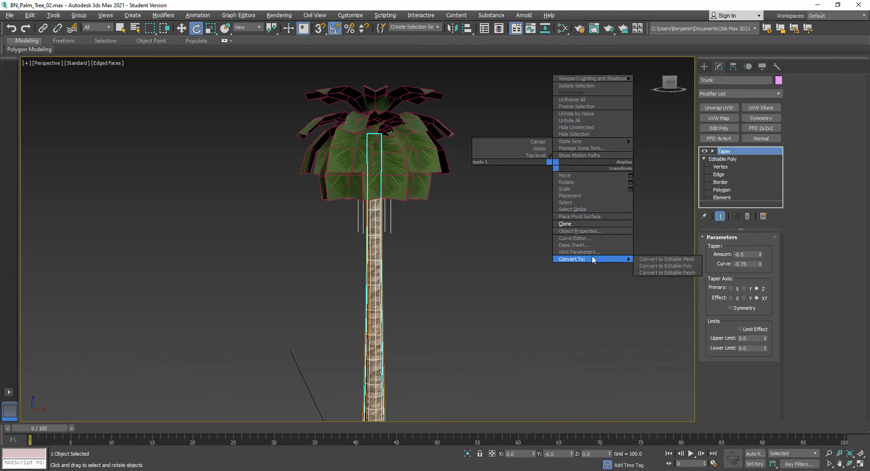
left_click(681, 267)
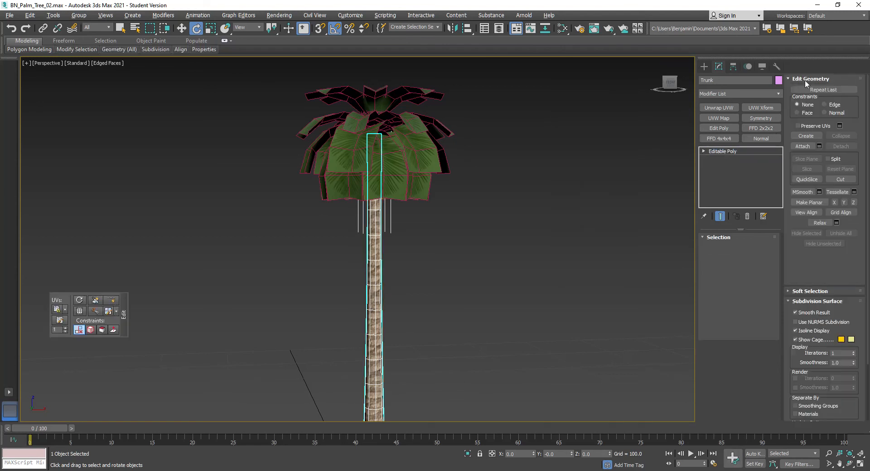
Attach all the listed frond objects to the trunk so the palm is one editable mesh.
left_click(819, 145)
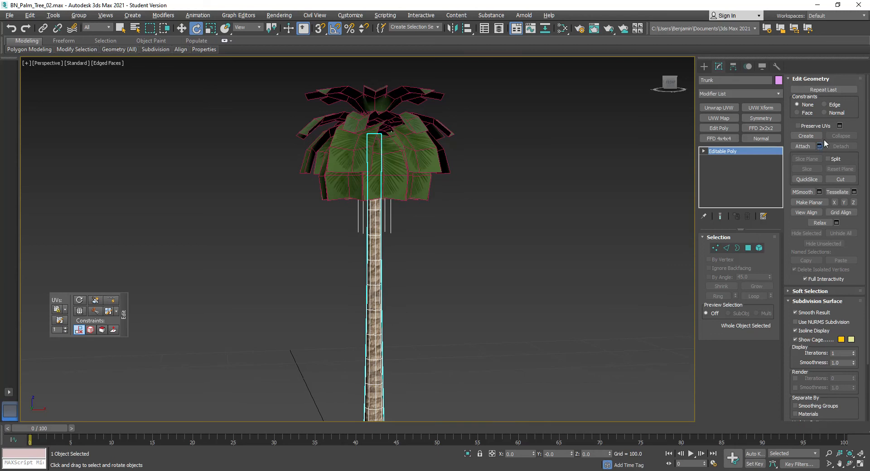
left_click(47, 138)
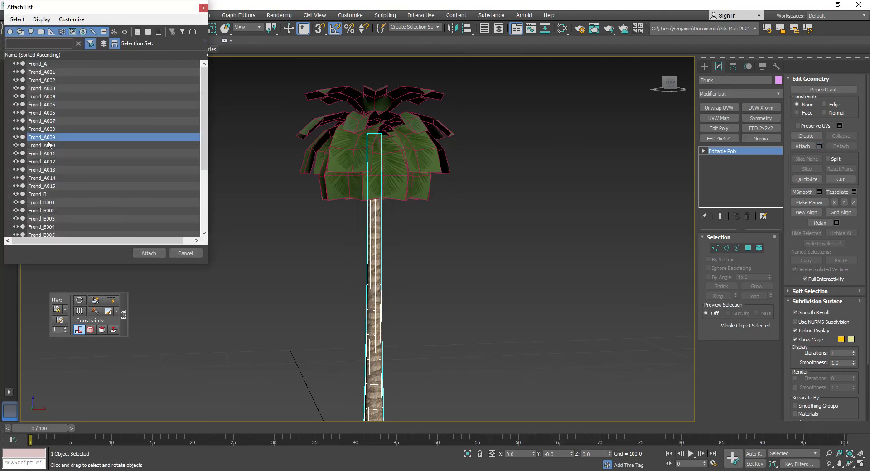
key("ctrl+a")
left_click(144, 253)
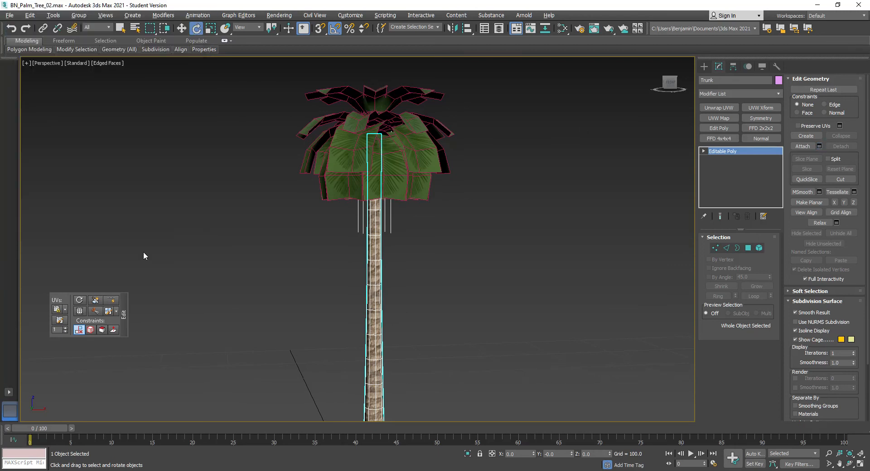
Rename the combined palm object to Palm_A.
double_click(730, 81)
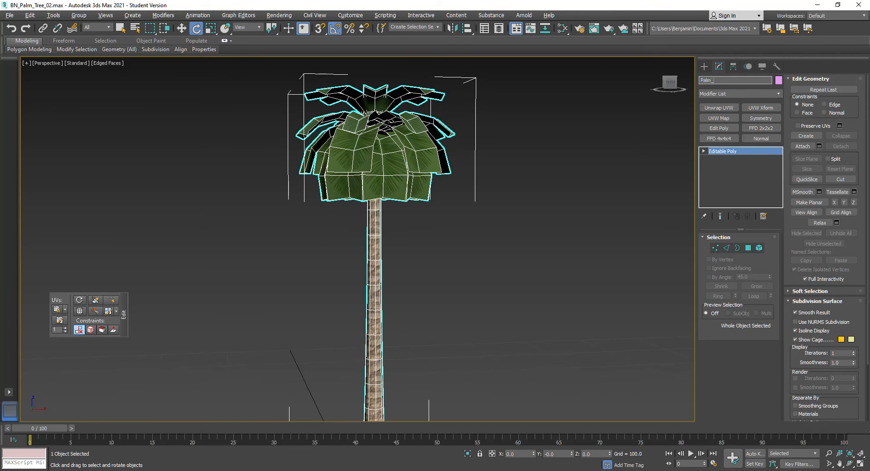
type("Palm_A")
key("Return")
Clone the palm as an independent copy named Palm_B and hide the unselected original.
scroll(444, 294, "down", 3)
middle_click_drag(430, 313, 407, 254)
key("e")
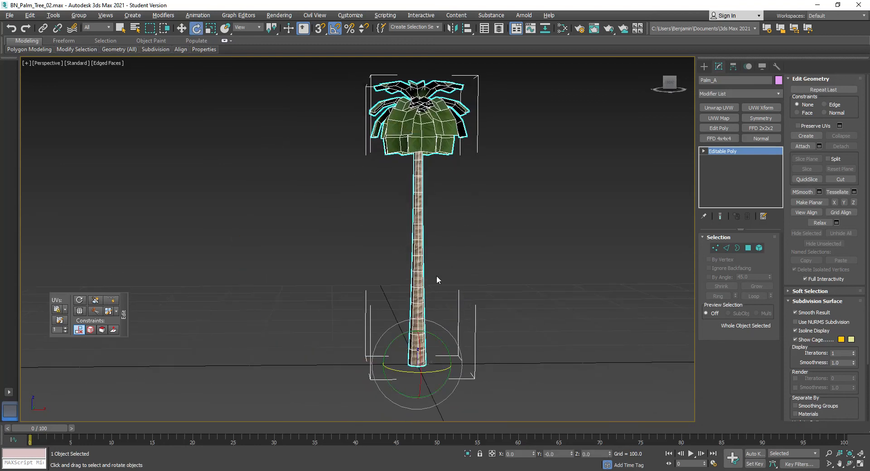
right_click(419, 267)
left_click(431, 326)
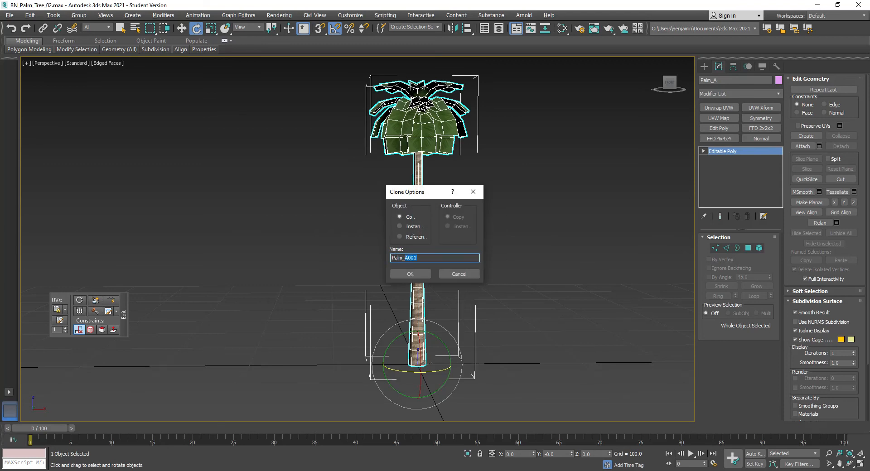
left_click(406, 273)
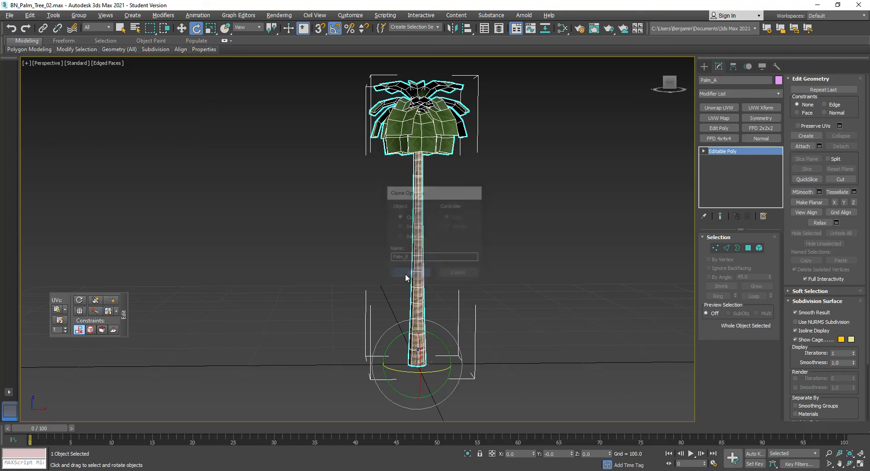
right_click(544, 172)
left_click(567, 133)
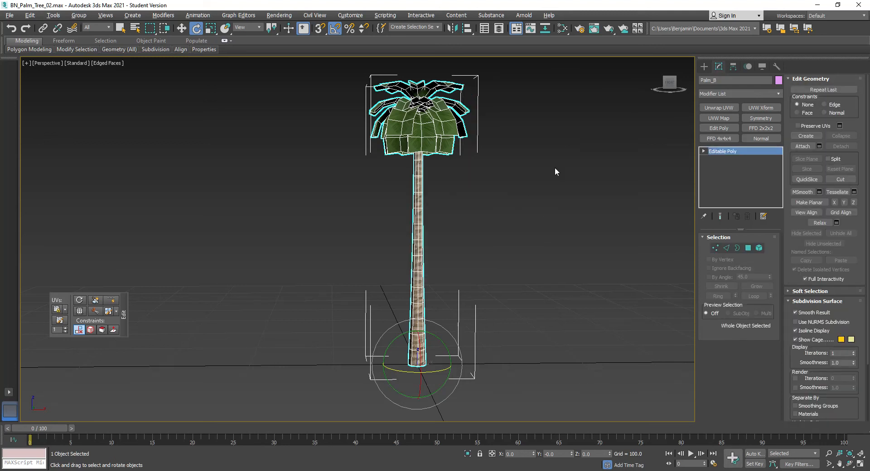
Select the trunk element of Palm_B, apply an FFD 4x4x4 modifier and enter its Control Points level.
left_click(759, 248)
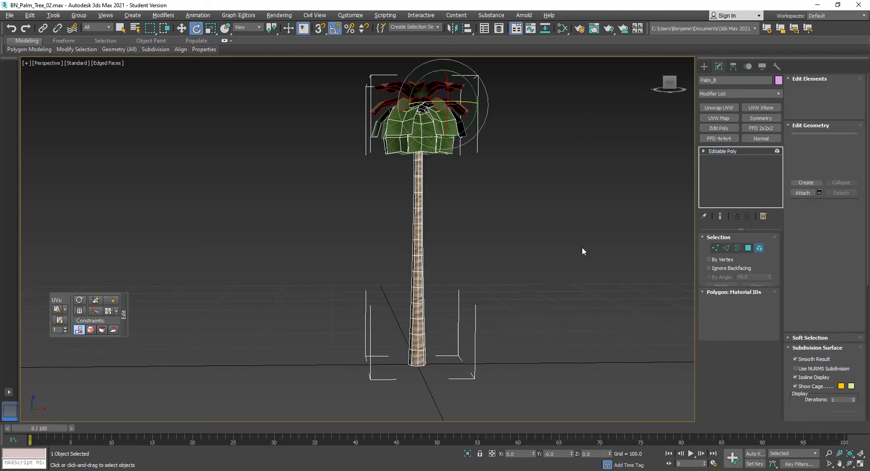
left_click(418, 216)
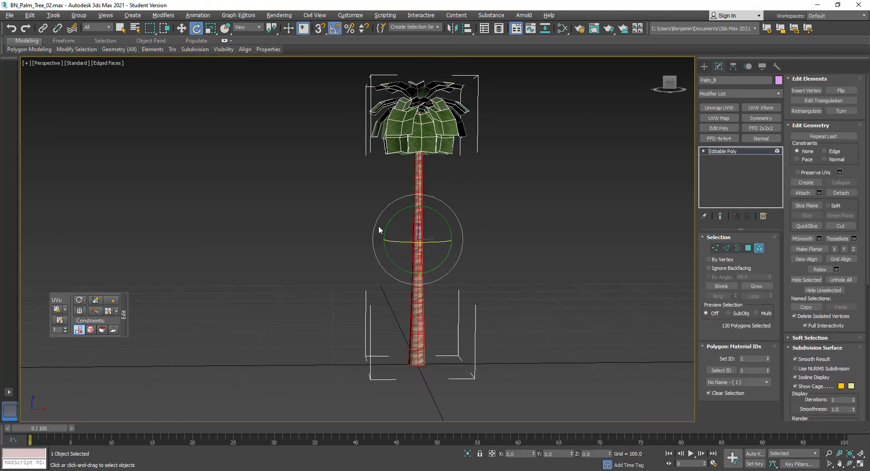
left_click(722, 138)
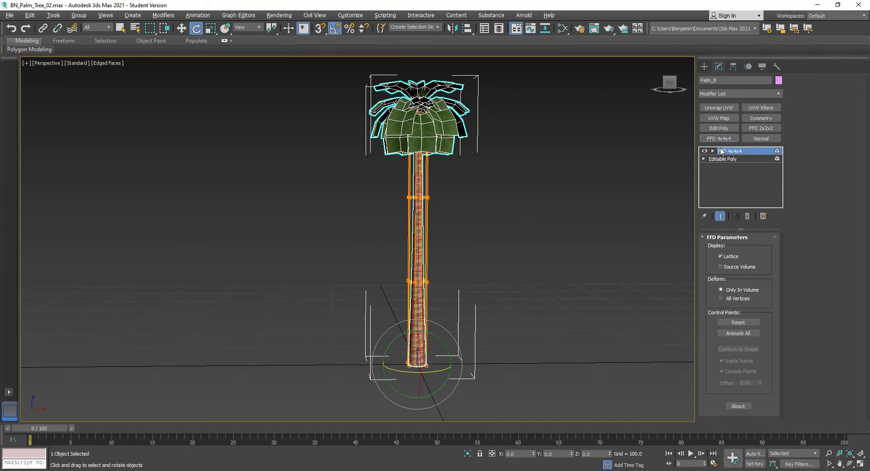
left_click(713, 150)
left_click(731, 159)
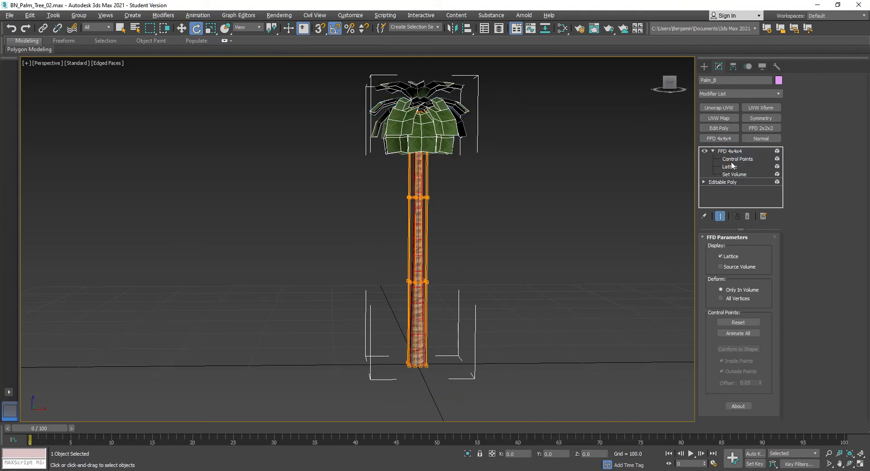
In the Front view, shift the upper rows of FFD control points to bend the trunk into an S-curve.
left_click(44, 65)
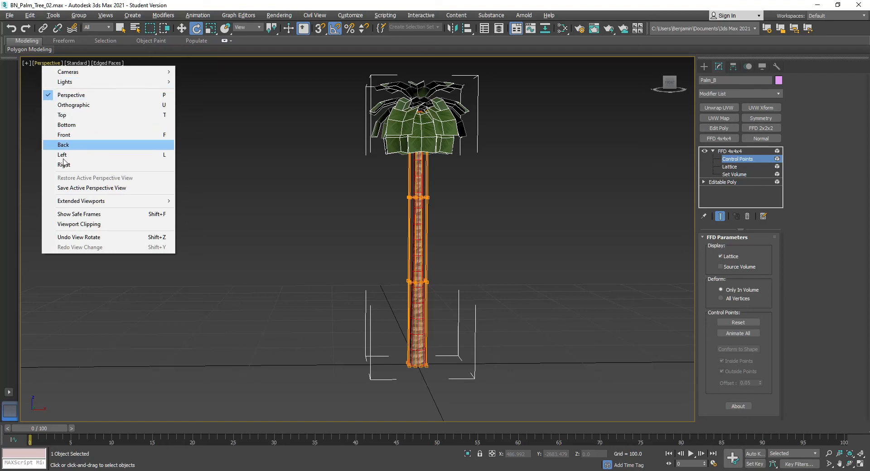
left_click(63, 134)
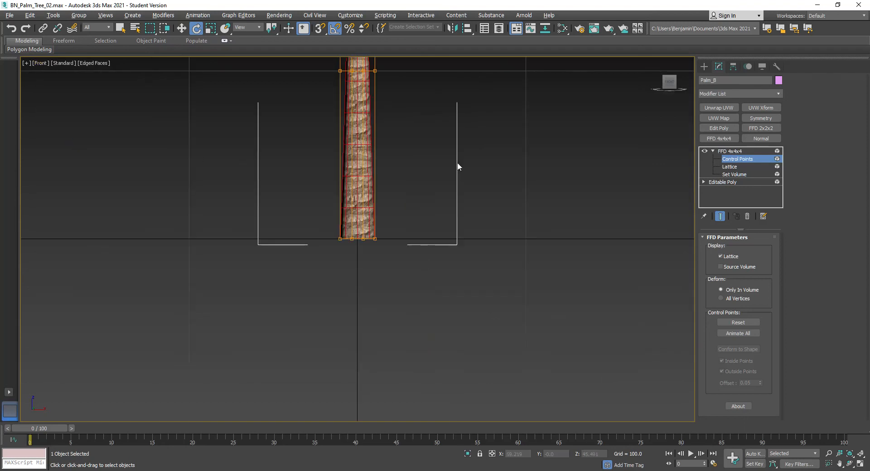
key("z")
left_click_drag(231, 177, 229, 176)
key("w")
left_click_drag(368, 179, 277, 232)
left_click_drag(398, 279, 302, 332)
left_click_drag(362, 299, 389, 264)
middle_click_drag(394, 180, 419, 248)
left_click_drag(298, 238, 514, 97)
left_click_drag(386, 168, 320, 214)
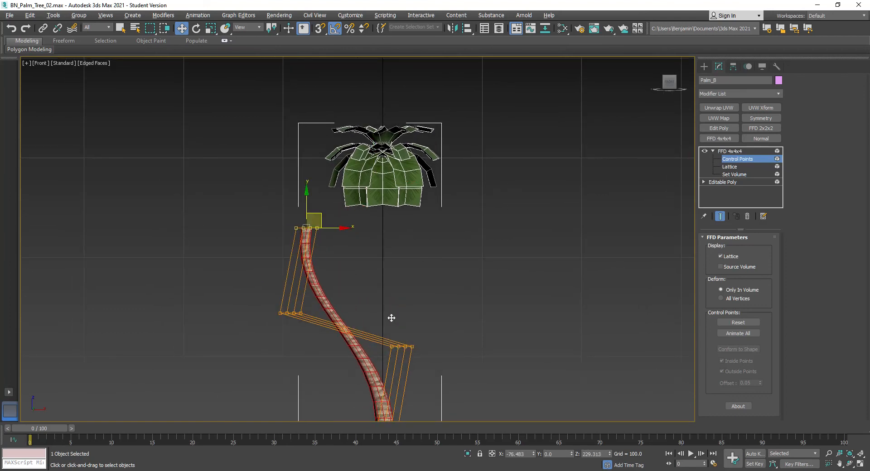
Rotate the two middle rows of lattice control points to smooth the trunk's bend.
middle_click_drag(391, 318, 411, 264)
left_click_drag(447, 268, 373, 330)
key("e")
left_click_drag(447, 272, 438, 262)
left_click_drag(325, 243, 266, 289)
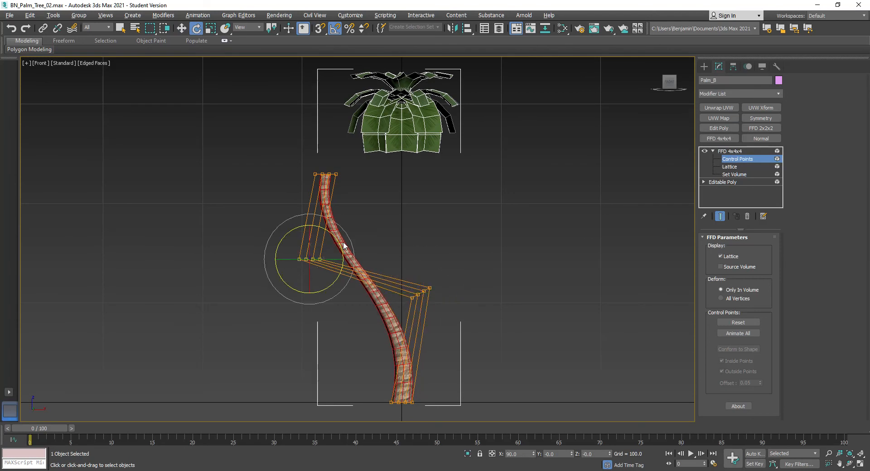
left_click_drag(342, 249, 313, 275)
key("w")
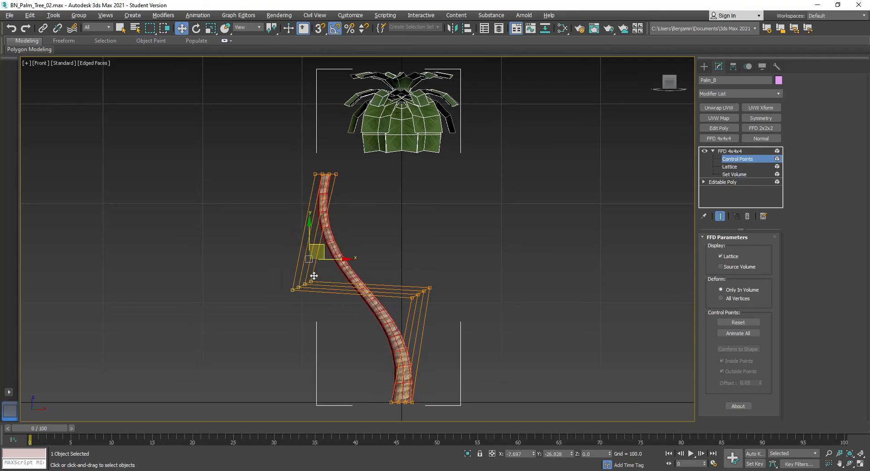
Convert Palm_B with its FFD modifier to an Editable Poly.
right_click(481, 196)
mouse_move(521, 291)
left_click(590, 293)
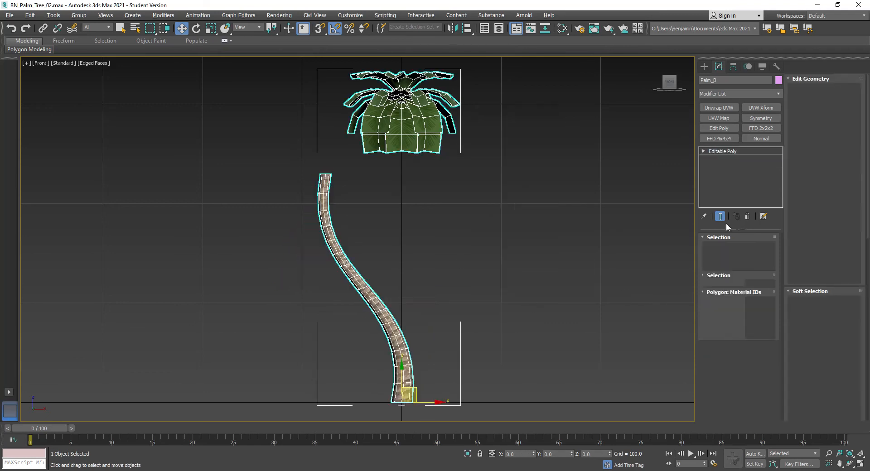
Select all frond elements of Palm_B and move them together onto the top end of the bent trunk.
left_click(702, 151)
left_click(721, 191)
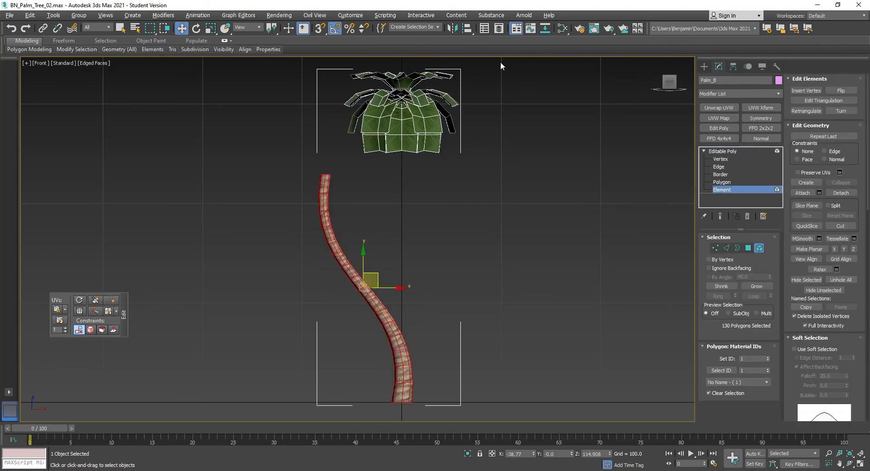
left_click_drag(303, 144, 305, 144)
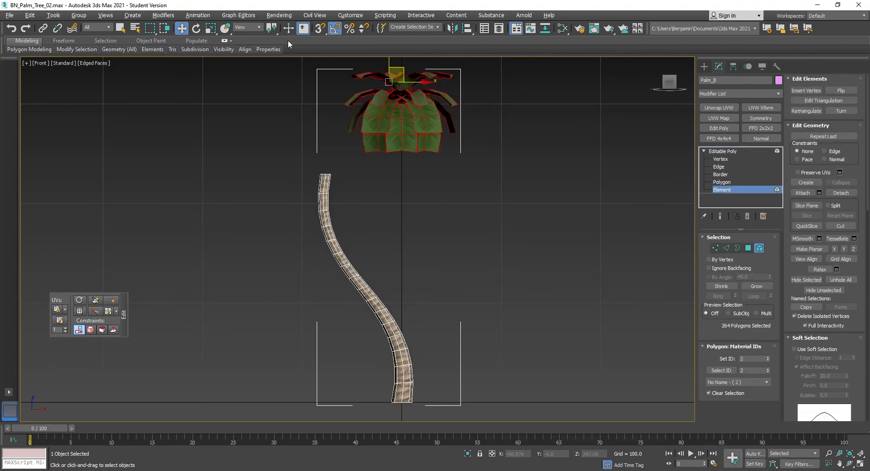
left_click_drag(274, 31, 272, 50)
left_click_drag(417, 87, 331, 173)
scroll(330, 172, "up", 5)
scroll(329, 171, "up", 3)
key("F3")
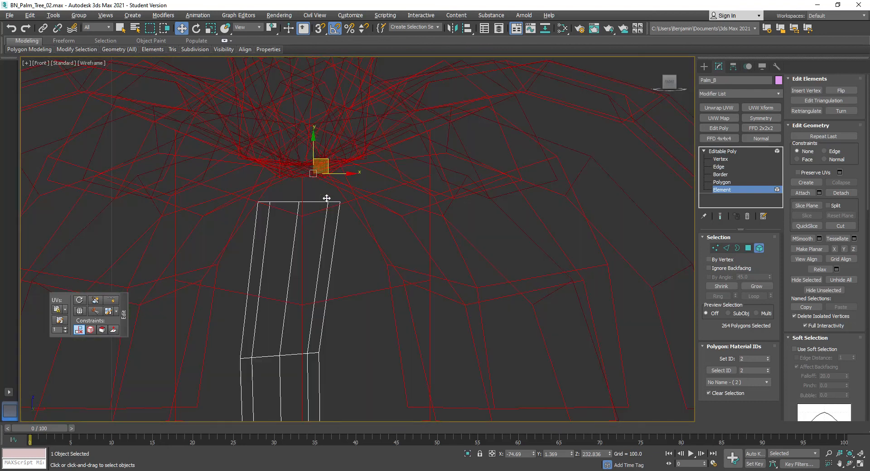
left_click_drag(313, 173, 322, 182)
Examine how the frond crown sits on the bent trunk from the front and in perspective.
key("alt+w")
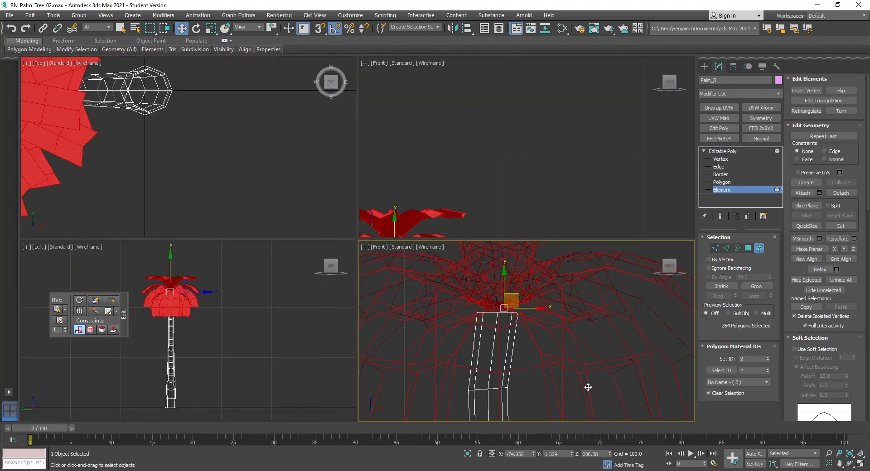
right_click(560, 353)
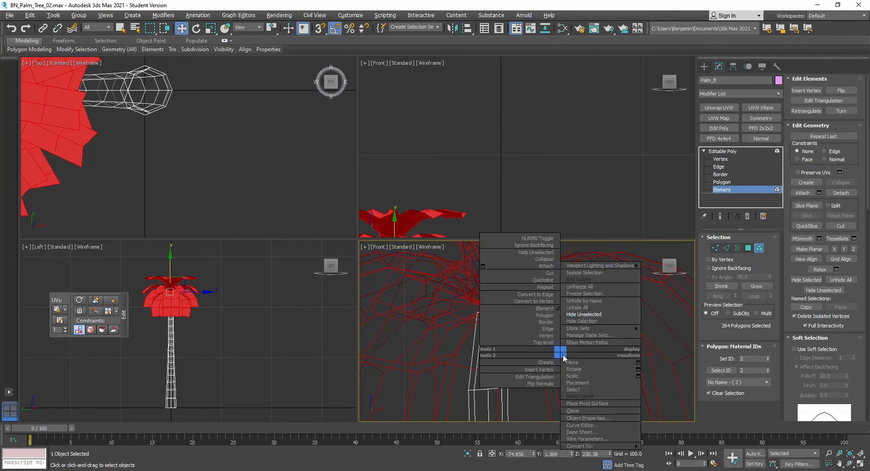
key("alt+w")
key("z")
key("F3")
key("ctrl+r")
left_click_drag(361, 240, 385, 245)
key("f")
key("w")
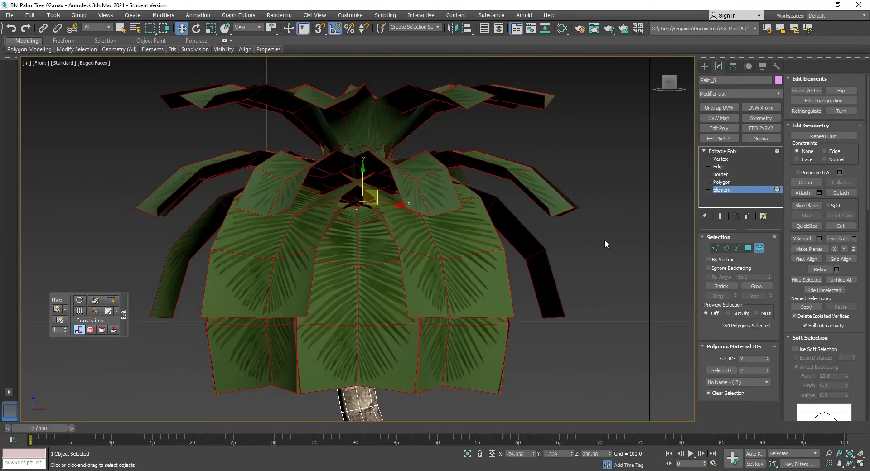
key("alt+w")
left_click(641, 337)
scroll(641, 338, "up", 3)
scroll(639, 338, "down", 5)
key("alt+w")
Leave element editing, unhide all objects to bring back the straight palm, and clear the selection.
right_click(497, 161)
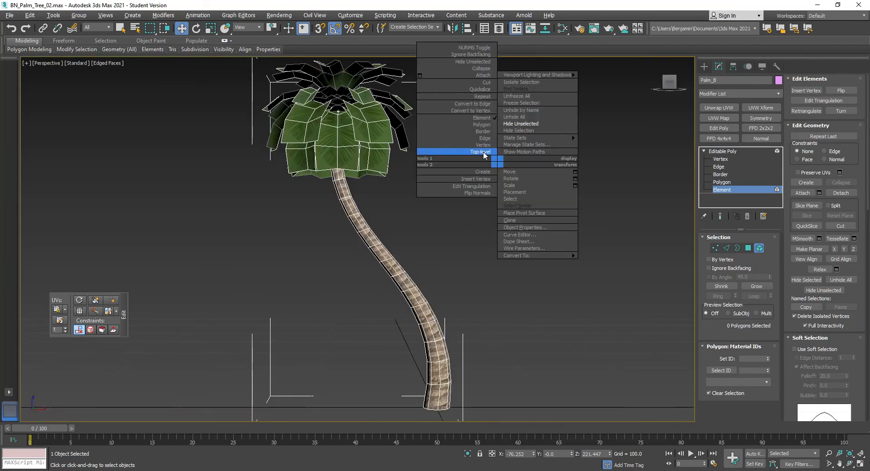
left_click(481, 152)
right_click(559, 230)
left_click(576, 181)
scroll(493, 236, "down", 2)
scroll(493, 236, "down", 2)
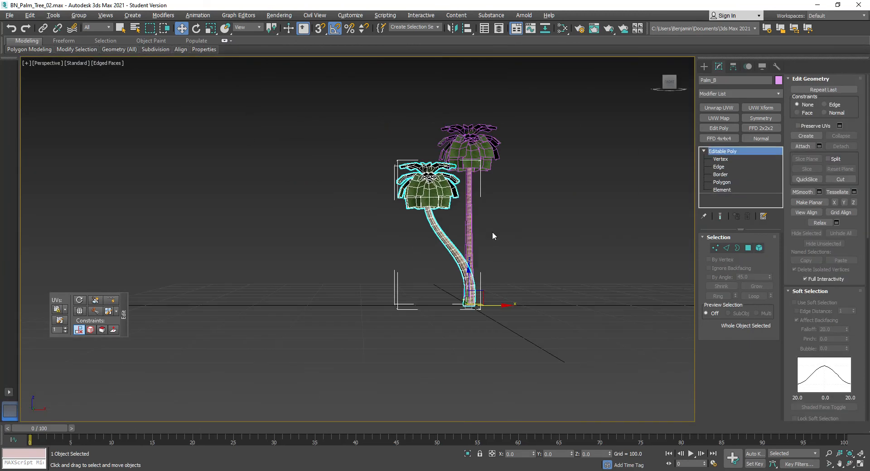
left_click(527, 244)
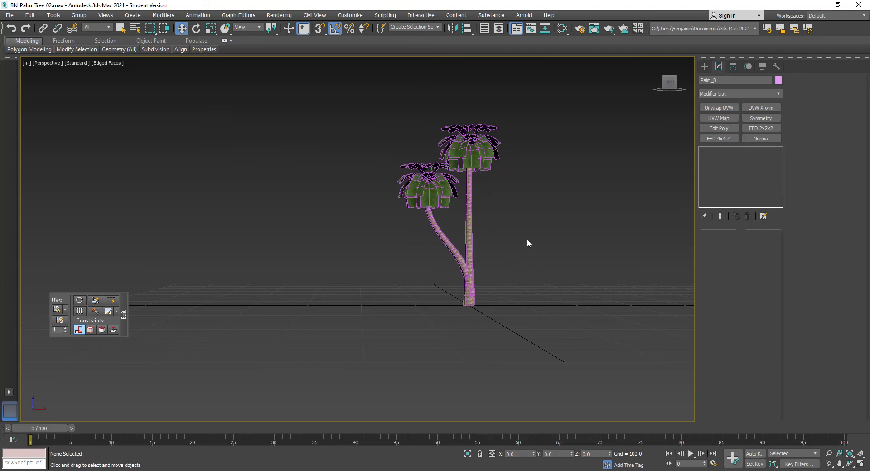
Select the straight and the bent palm in turn to check them, and clear the selection.
scroll(464, 213, "up", 2)
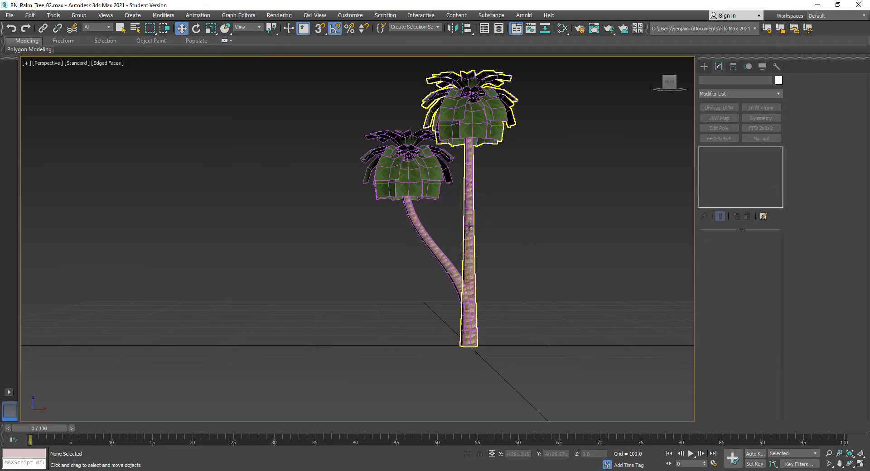
left_click(469, 226)
left_click_drag(388, 268, 388, 268)
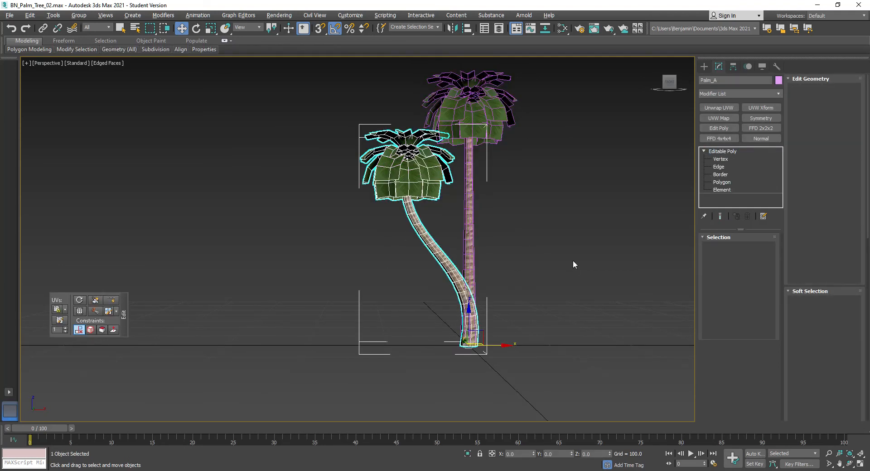
left_click(574, 260)
middle_click_drag(565, 216, 573, 245)
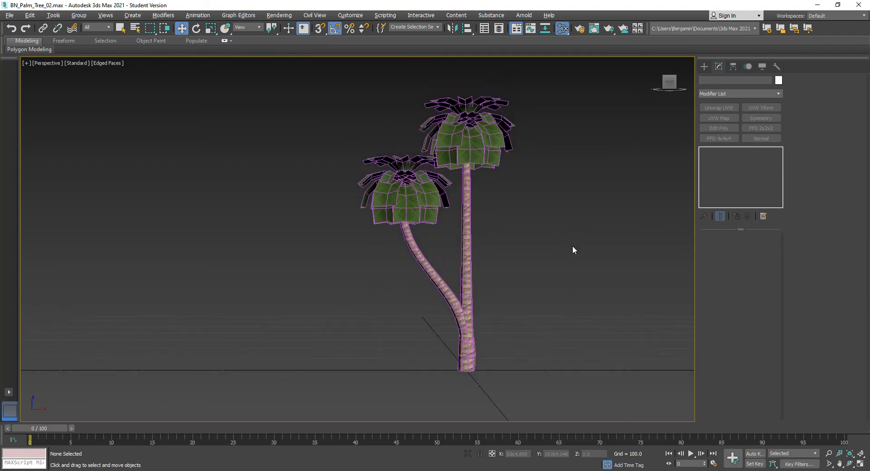
Connect the Map #1 bitmap to the Opacity input of the fronds material and save the scene.
key("m")
left_click_drag(169, 265, 210, 360)
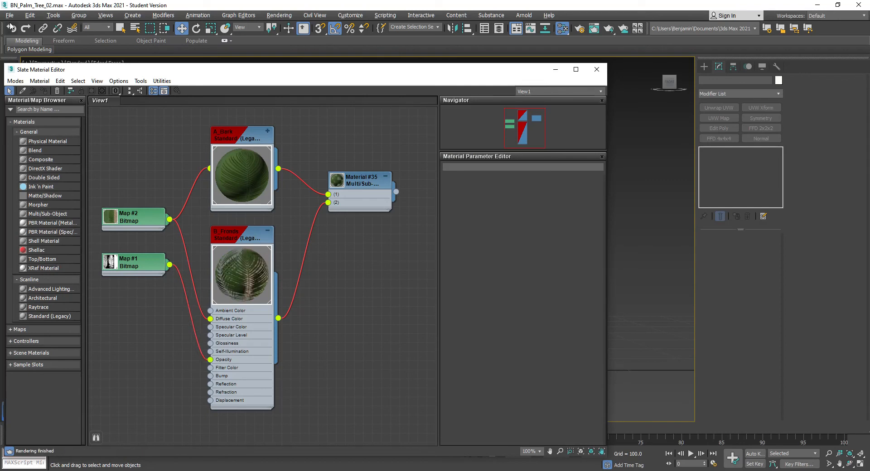
left_click(14, 16)
left_click(28, 87)
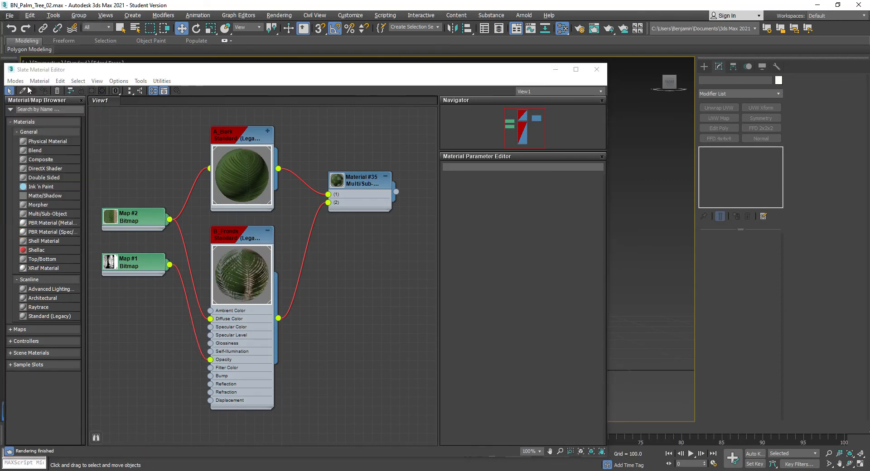
Minimize the material editor and turn off edged faces to show both palms with default shading.
left_click(555, 69)
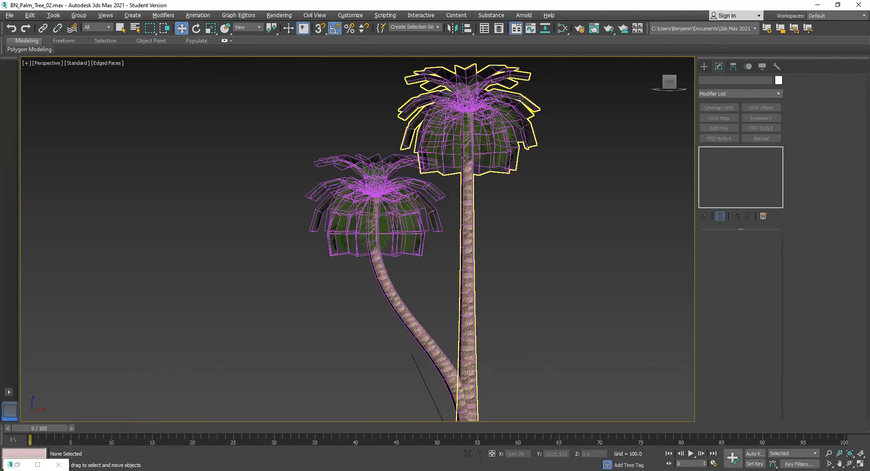
key("F4")
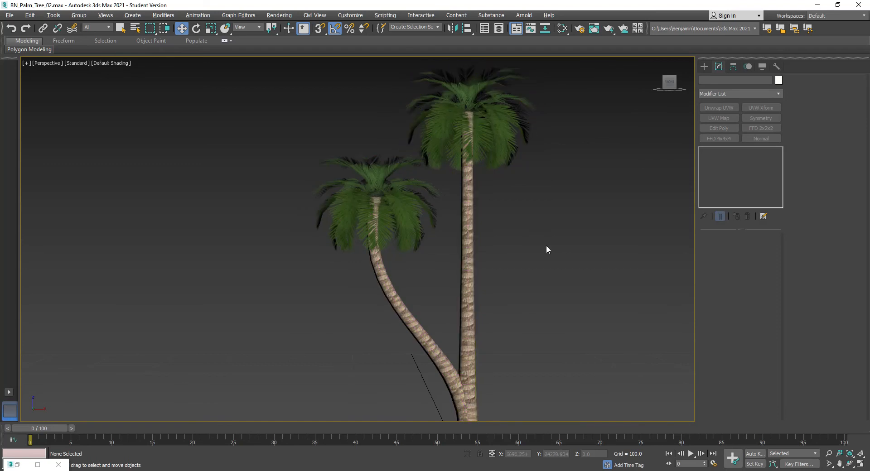
middle_click_drag(544, 286, 541, 293)
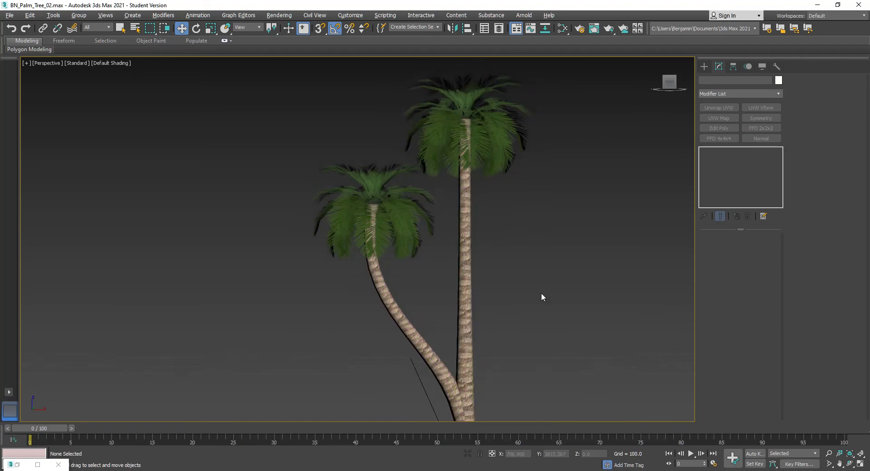
Render the perspective view of both palms, and render it again closer to the bent palm's crown, closing each render window.
left_click(610, 31)
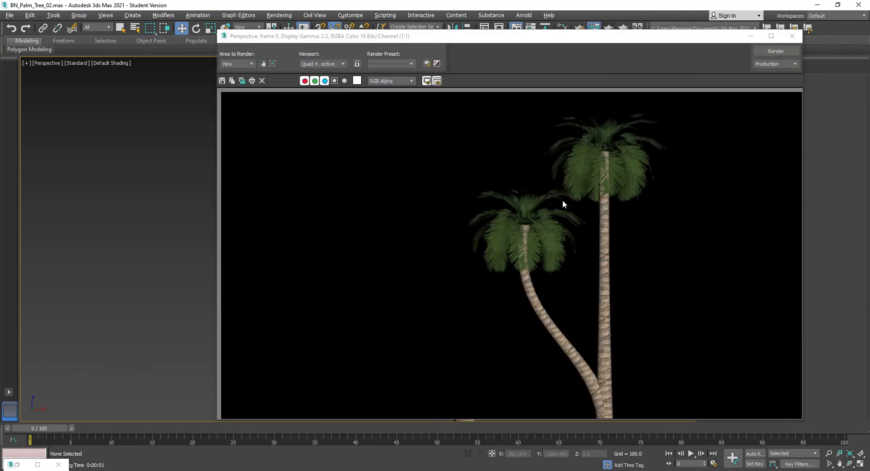
left_click(793, 36)
mouse_move(439, 209)
middle_mouse_down("alt")
mouse_move(428, 233)
mouse_move(402, 246)
mouse_move(422, 266)
mouse_move(446, 205)
mouse_move(442, 213)
mouse_move(467, 203)
mouse_move(454, 211)
middle_mouse_up("alt")
scroll(382, 222, "up", 8)
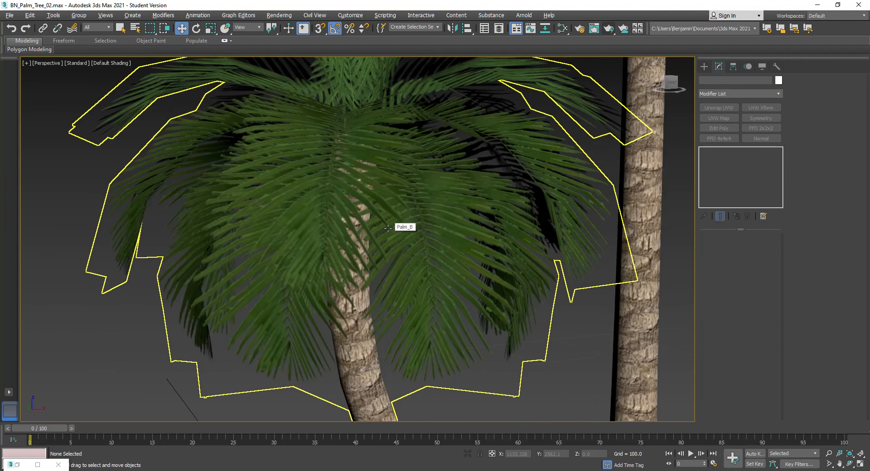
scroll(387, 228, "down", 7)
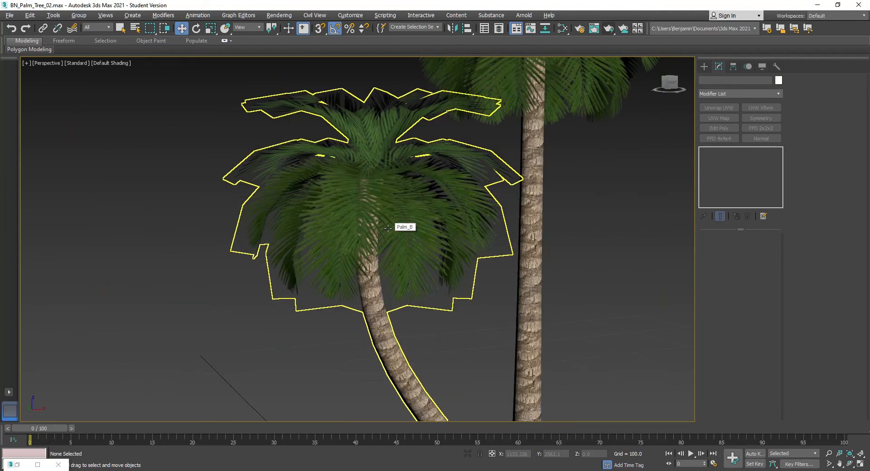
left_click(609, 29)
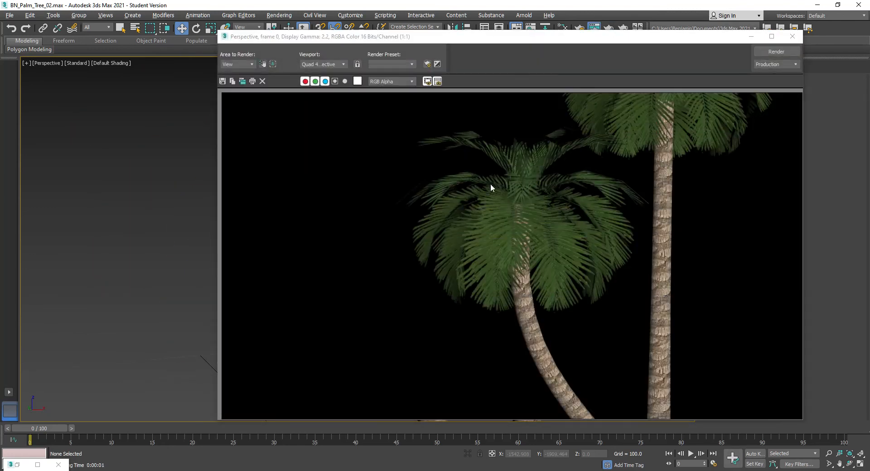
left_click(799, 40)
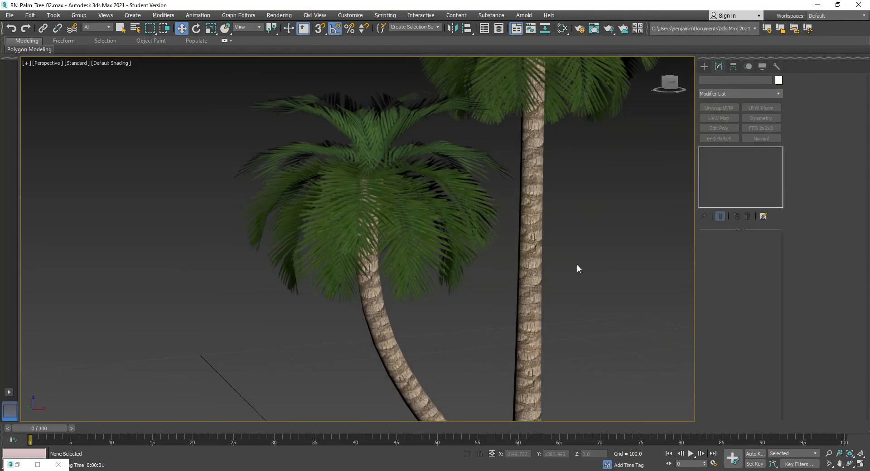
Select the straight palm, add an Edit Poly modifier to it, and copy its object name, Palm_A.
scroll(340, 229, "down", 5)
mouse_move(340, 229)
middle_mouse_down("alt")
mouse_move(352, 214)
mouse_move(391, 232)
mouse_move(321, 237)
mouse_move(336, 239)
middle_mouse_up("alt")
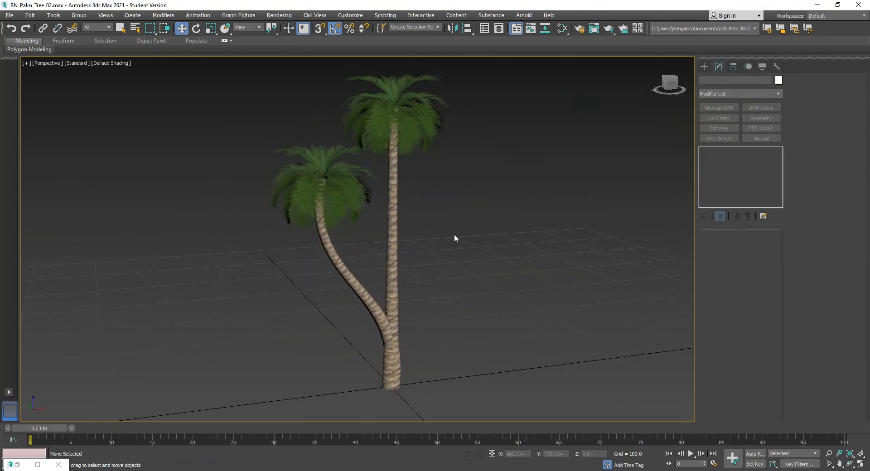
left_click_drag(369, 260, 387, 261)
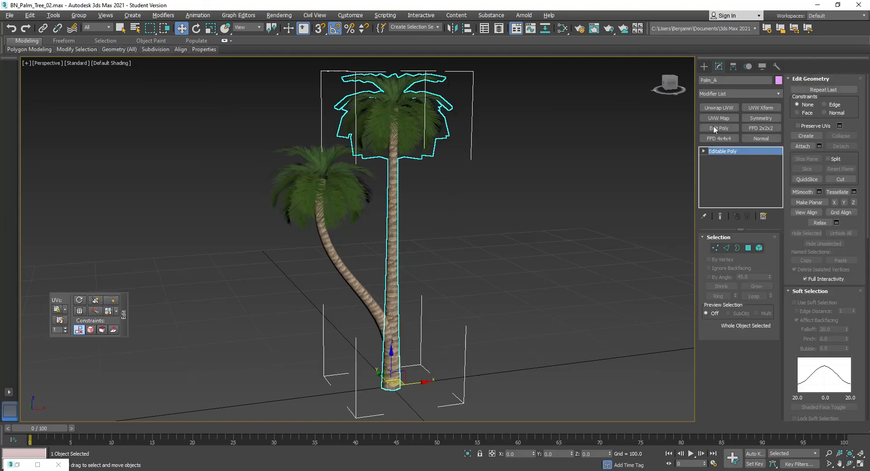
left_click(720, 128)
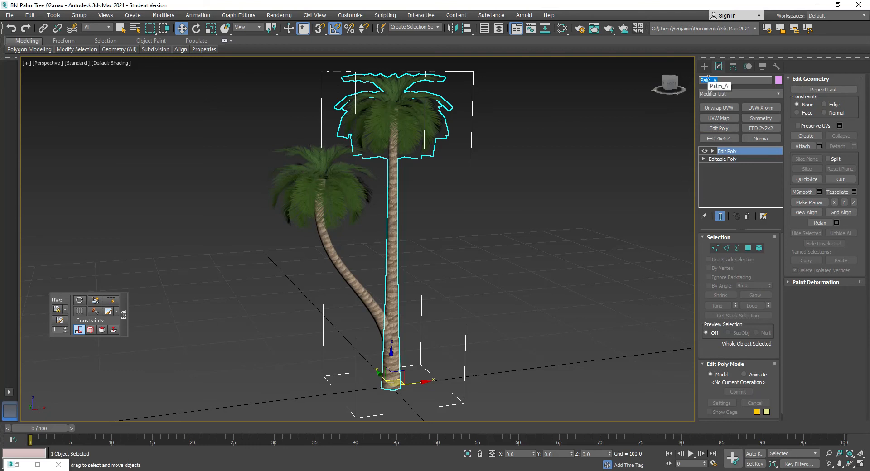
right_click(710, 81)
left_click(611, 108)
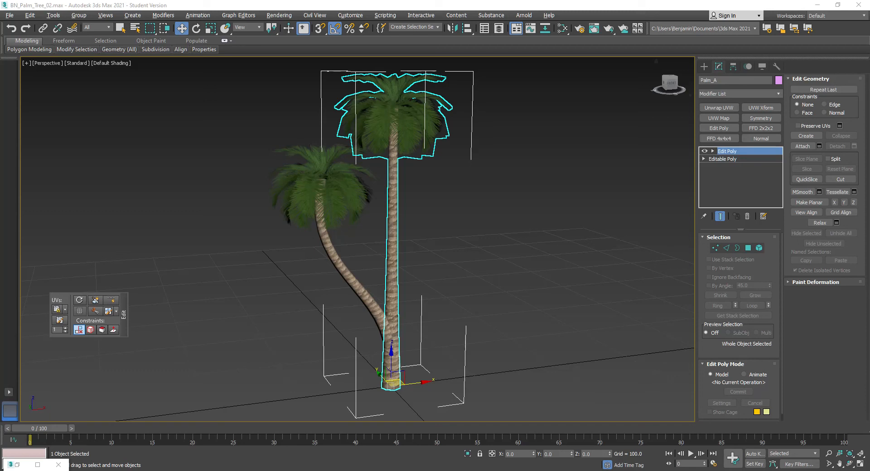
Export the selected straight palm as the FBX file Palm_A in the export folder, and close the material editor.
left_click(9, 15)
mouse_move(10, 149)
left_click(160, 156)
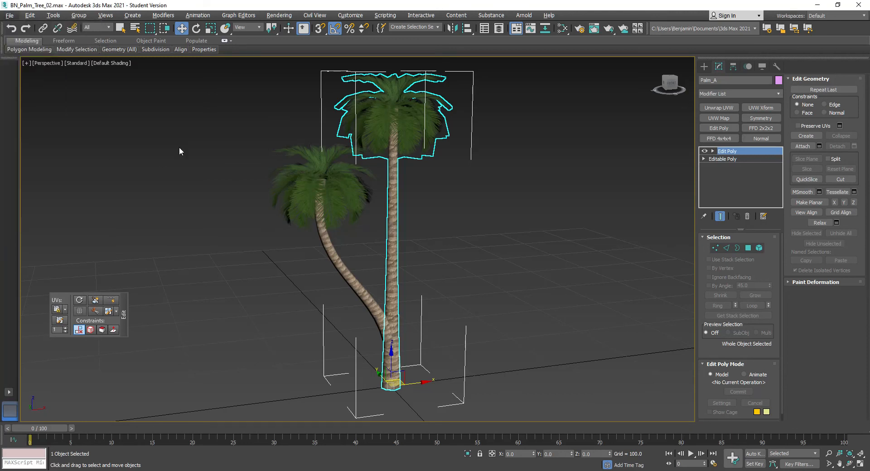
key("Return")
left_click(485, 359)
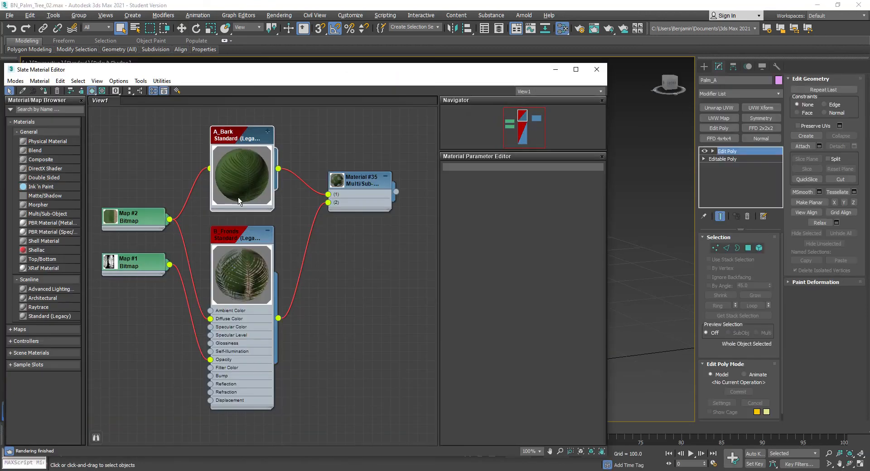
left_click(597, 70)
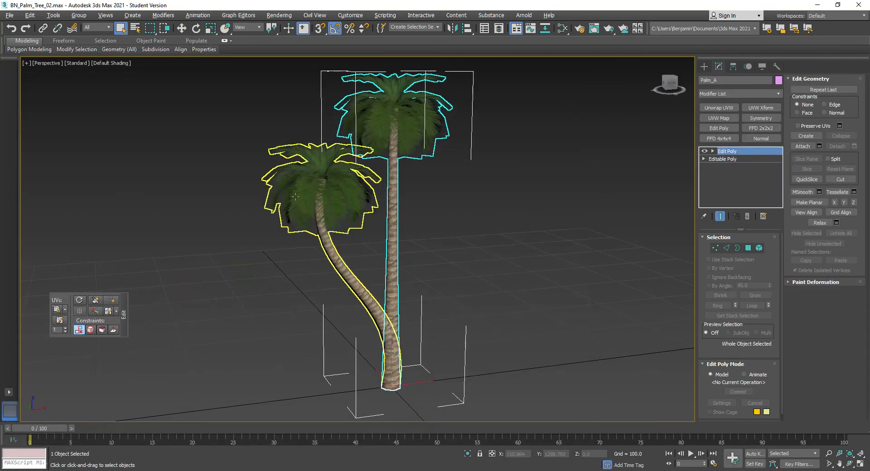
Select the bent palm, add an Edit Poly modifier to it, and copy its object name, Palm_B.
left_click(341, 227)
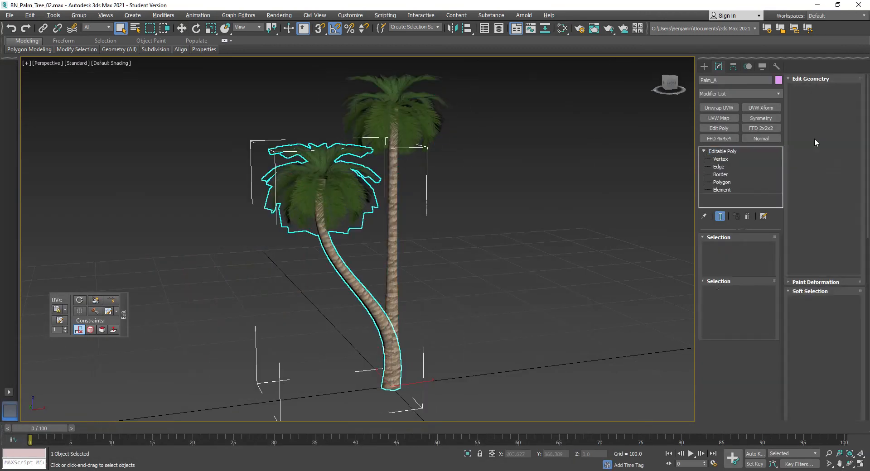
left_click(720, 128)
left_click(725, 80)
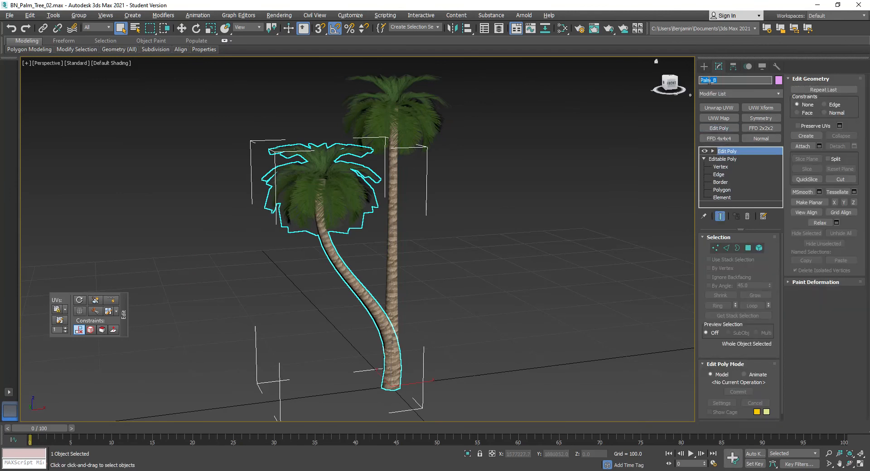
right_click(711, 77)
left_click(625, 111)
Export the selected bent palm as the FBX file Palm_B in the export folder.
left_click(5, 17)
mouse_move(15, 148)
left_click(123, 157)
key("ctrl+v")
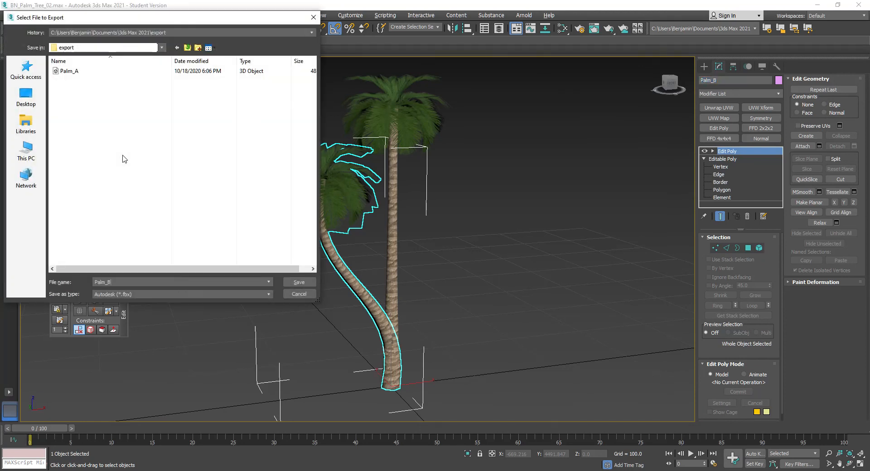
left_click(295, 282)
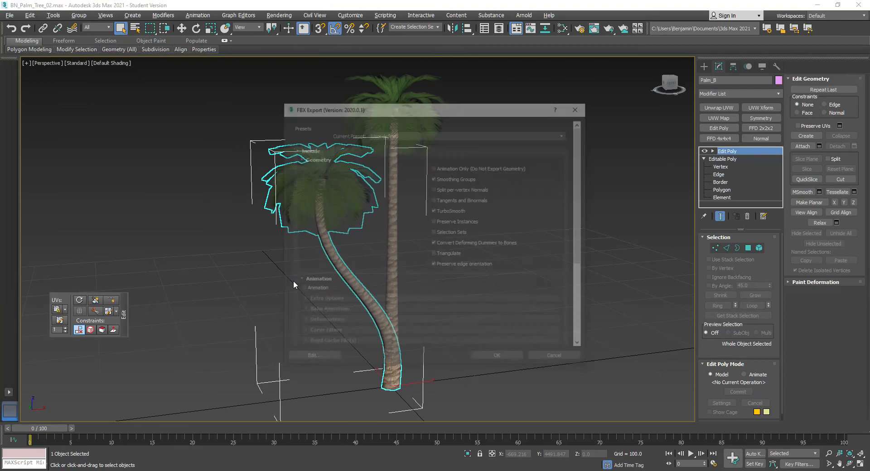
left_click(499, 358)
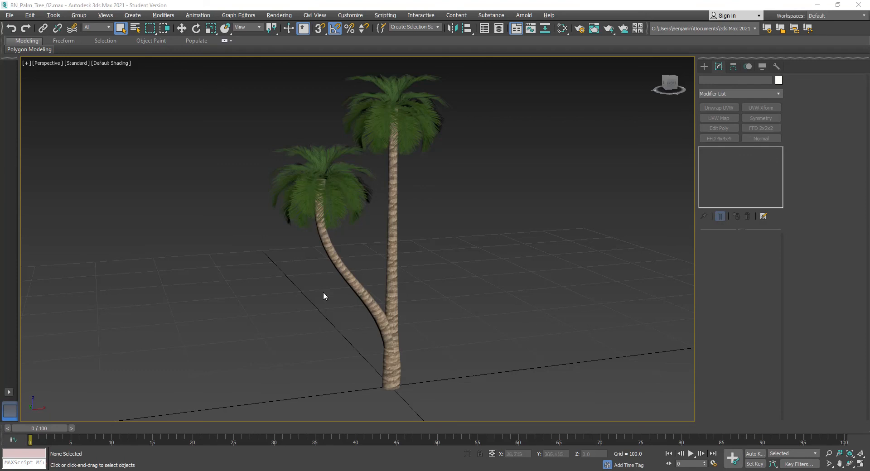
Select only the straight palm's frond elements, try scaling them uniformly about their selection center to 131 percent, and undo it.
left_click(410, 133)
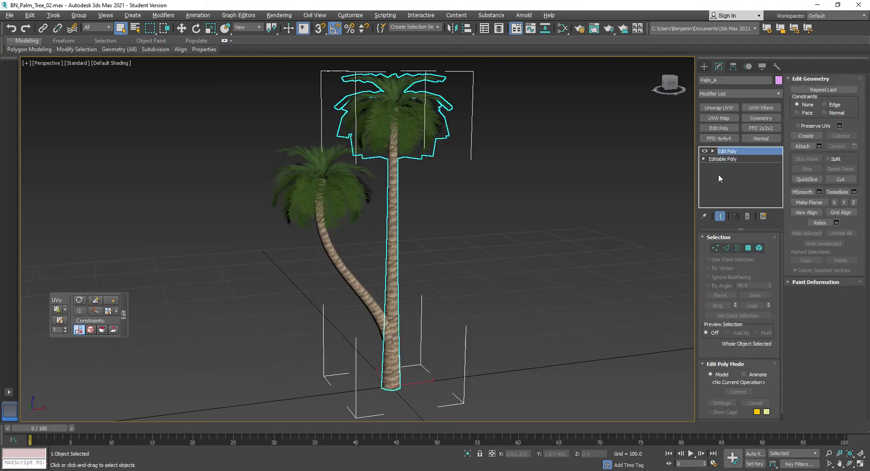
left_click(760, 248)
left_click_drag(497, 70, 199, 189)
left_click(393, 202, "alt")
key("r")
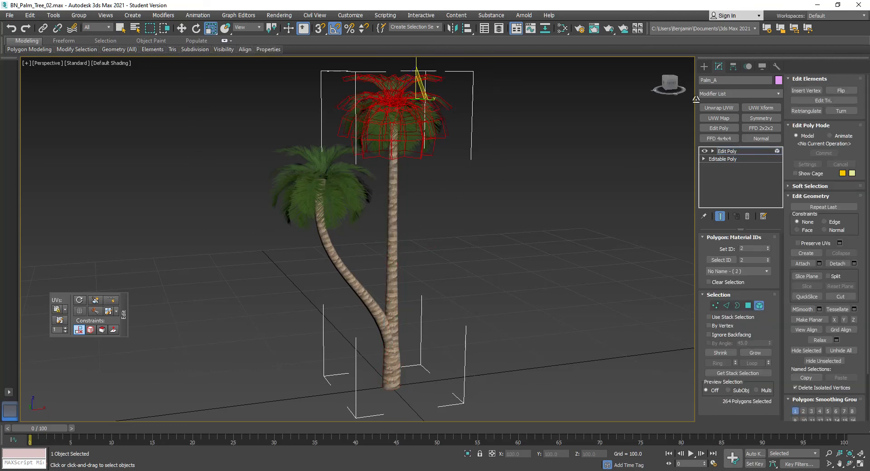
left_click_drag(268, 24, 273, 58)
left_click_drag(393, 100, 392, 86)
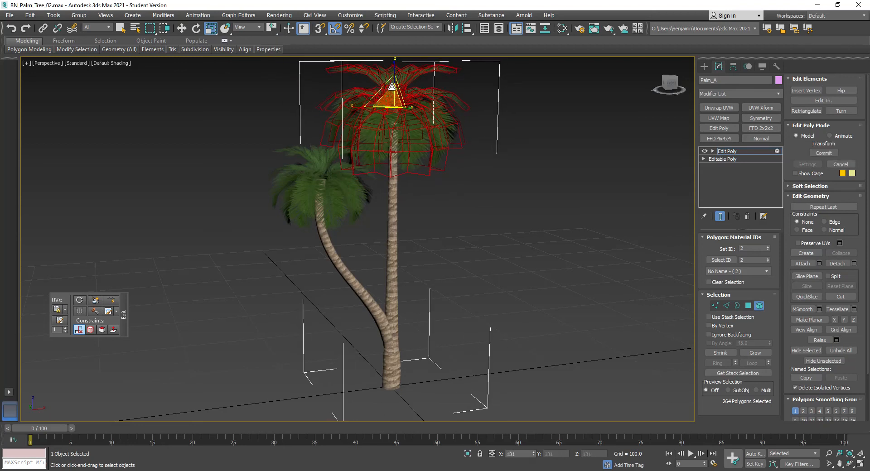
key("ctrl+z")
Try stretching the straight palm's fronds vertically to 117 percent, and cancel the scaling.
middle_click_drag(388, 140, 377, 210, "alt")
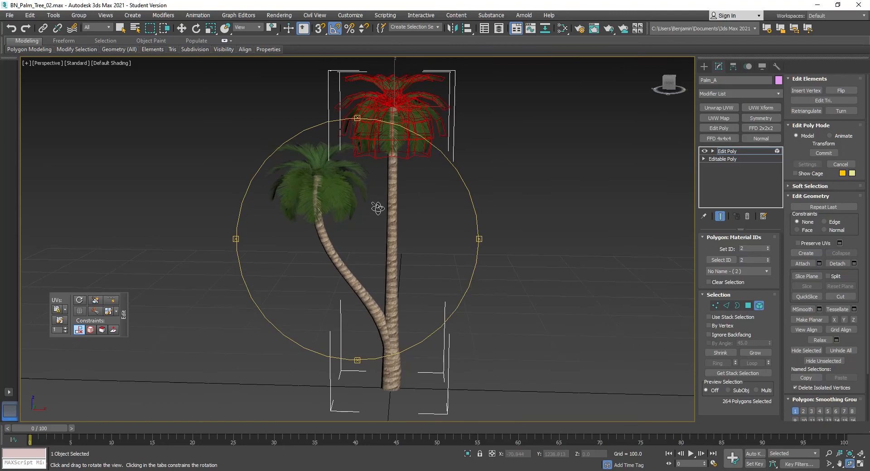
left_click_drag(395, 65, 394, 59)
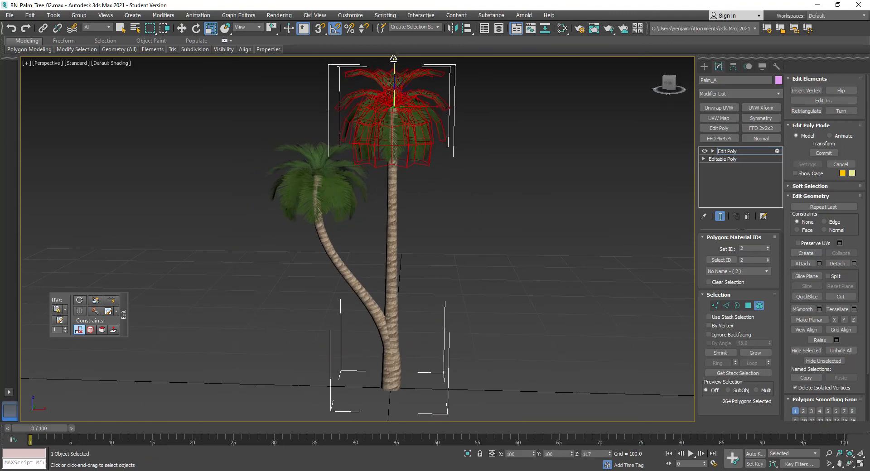
right_click(394, 59)
Apply an FFD 4x4x4 modifier to the selected fronds and select the upper-middle row of its control points for scaling.
left_click(721, 137)
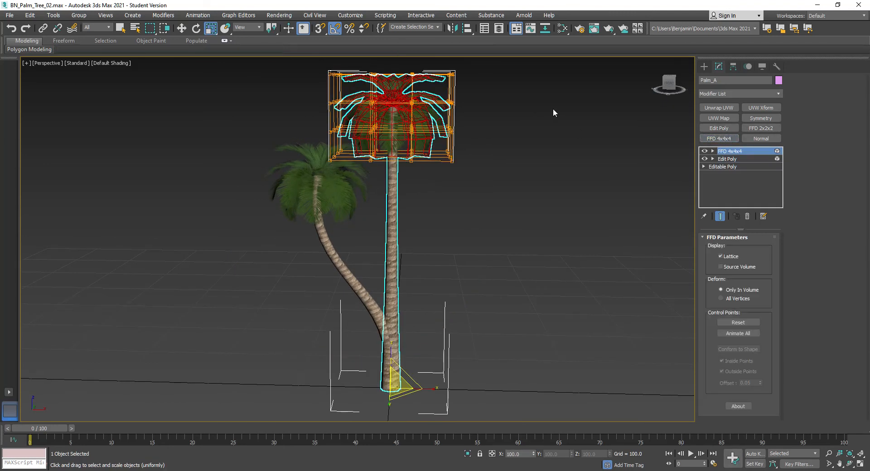
left_click(714, 150)
left_click(738, 159)
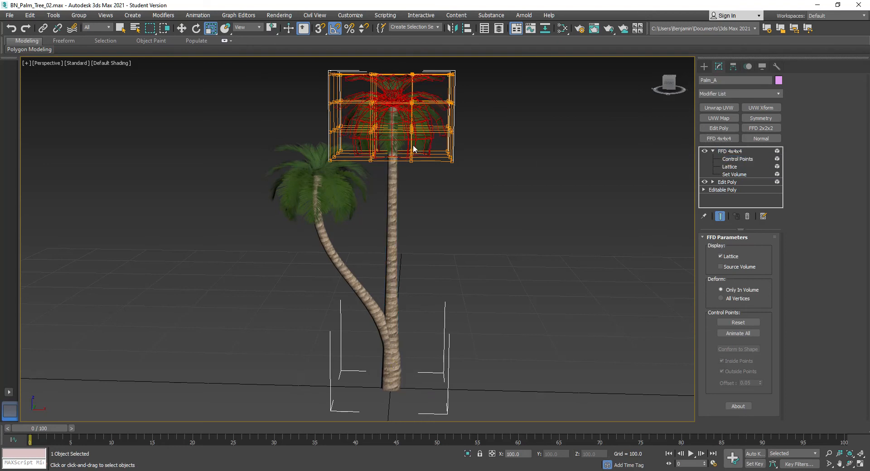
left_click_drag(289, 112, 288, 111)
key("r")
Try scaling the selected row of lattice control points outward, remove the FFD modifier, and clear the frond selection.
key("ctrl+r")
left_click_drag(307, 142, 357, 182)
middle_click_drag(357, 182, 344, 172, "alt")
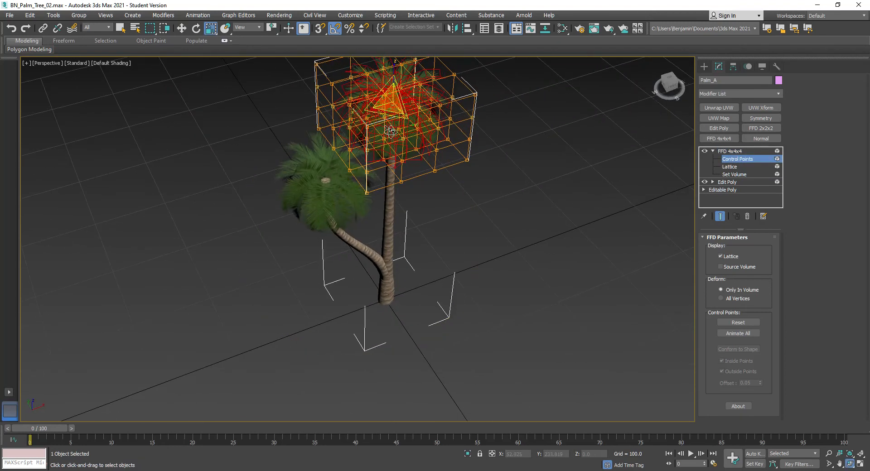
left_click_drag(391, 99, 388, 84)
key("ctrl+r")
left_click_drag(412, 258, 422, 238)
middle_click_drag(422, 238, 408, 236, "alt")
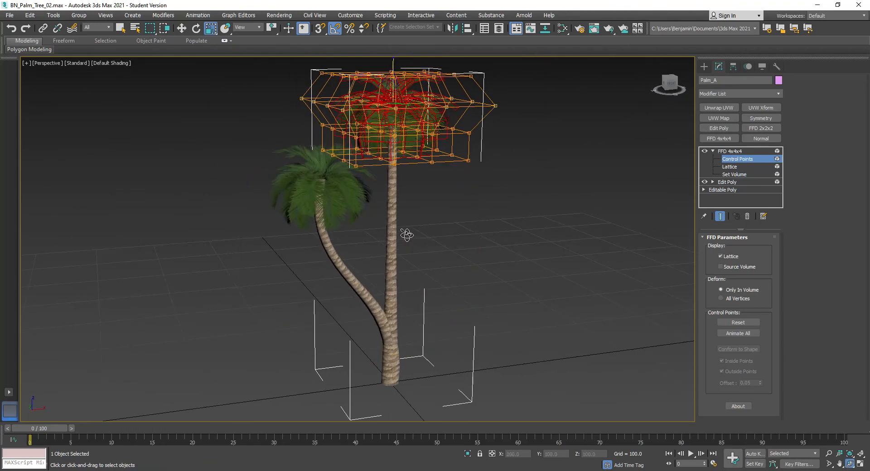
left_click(748, 216)
left_click(519, 255)
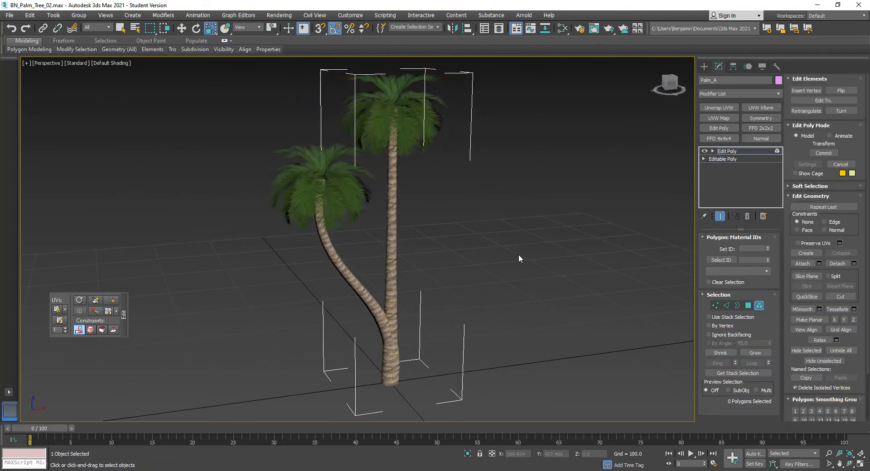